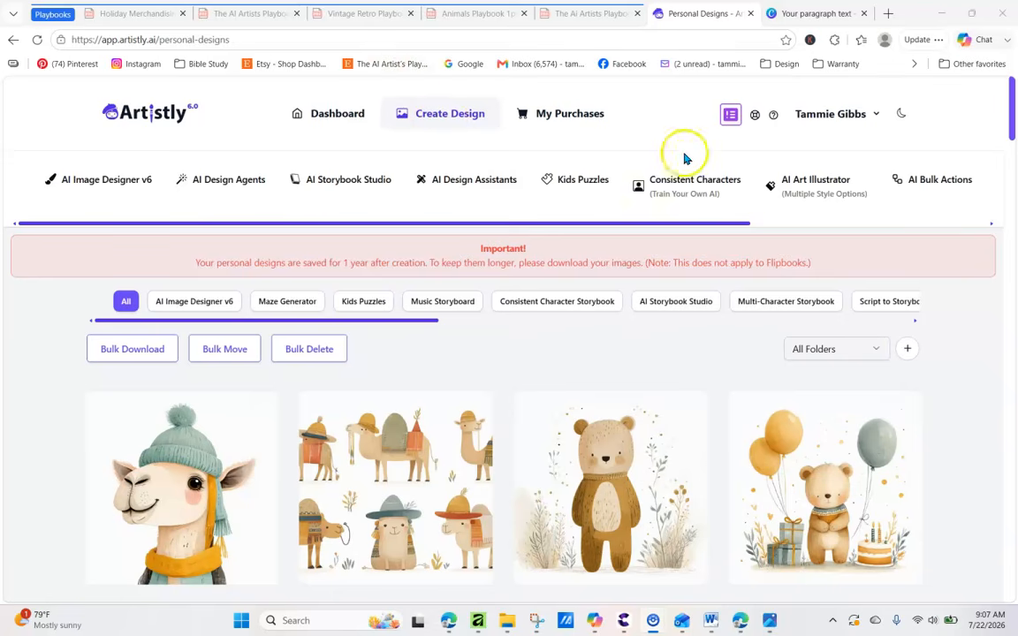
Step: Open the Animals playbook PDF at page 1 and view its cover down to the list of included animal categories
left_click(570, 14)
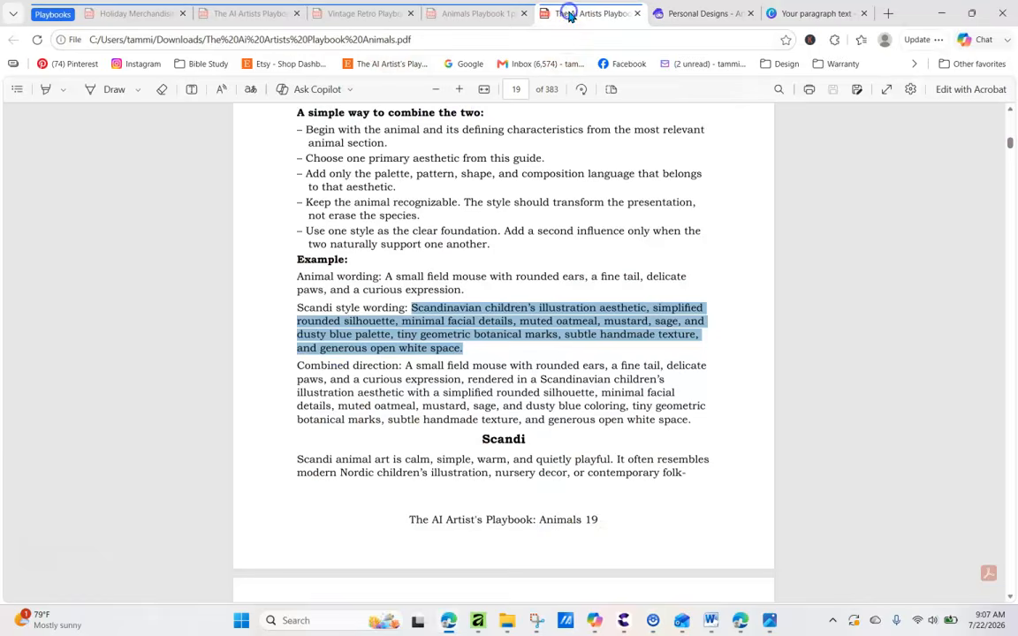
left_click(525, 85)
type("1")
key("Return")
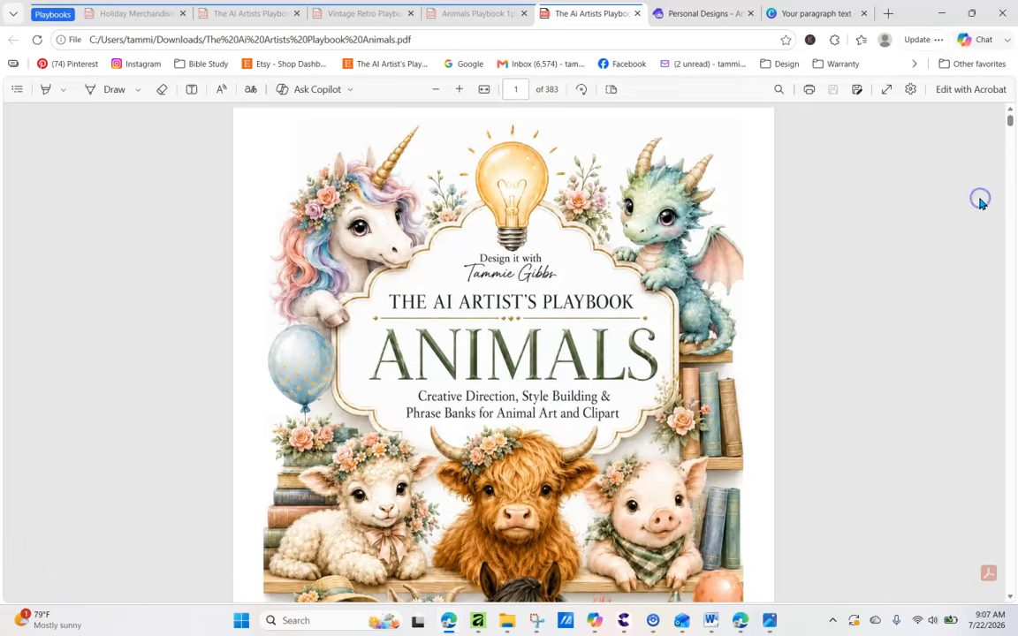
scroll(981, 203, "down", 1)
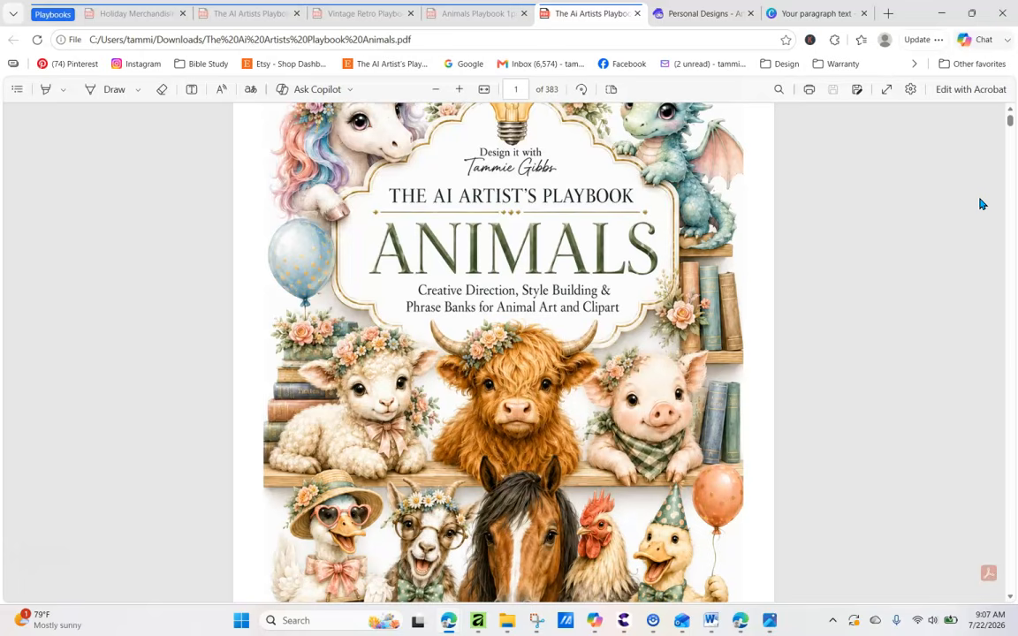
scroll(980, 204, "down", 3)
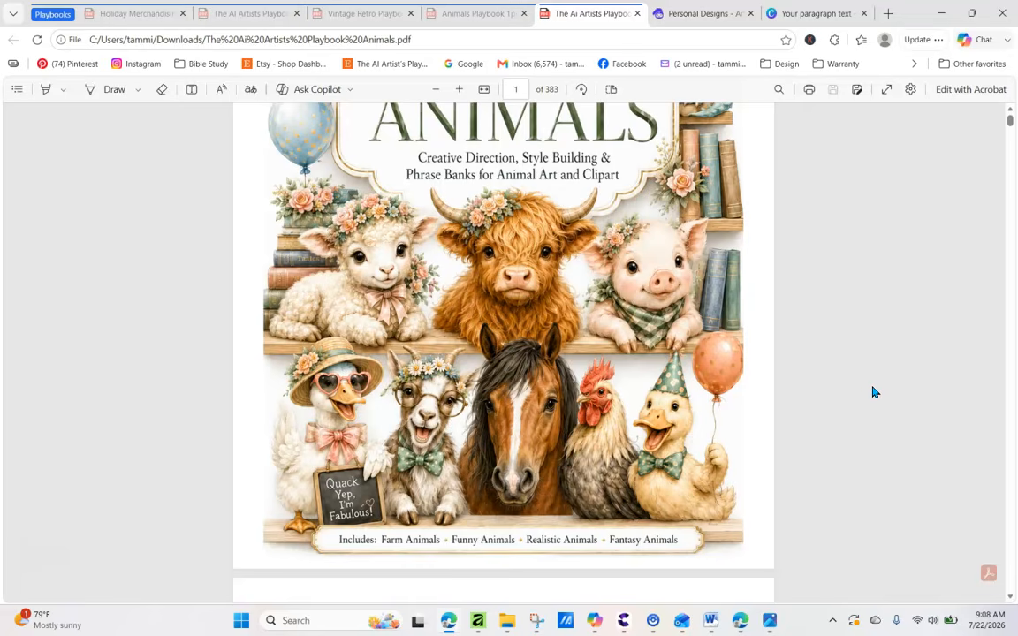
Step: Go to page 6 of the playbook and view the table of contents through Section 1 Farm Animals
left_click(1010, 597)
scroll(1010, 597, "down", 13)
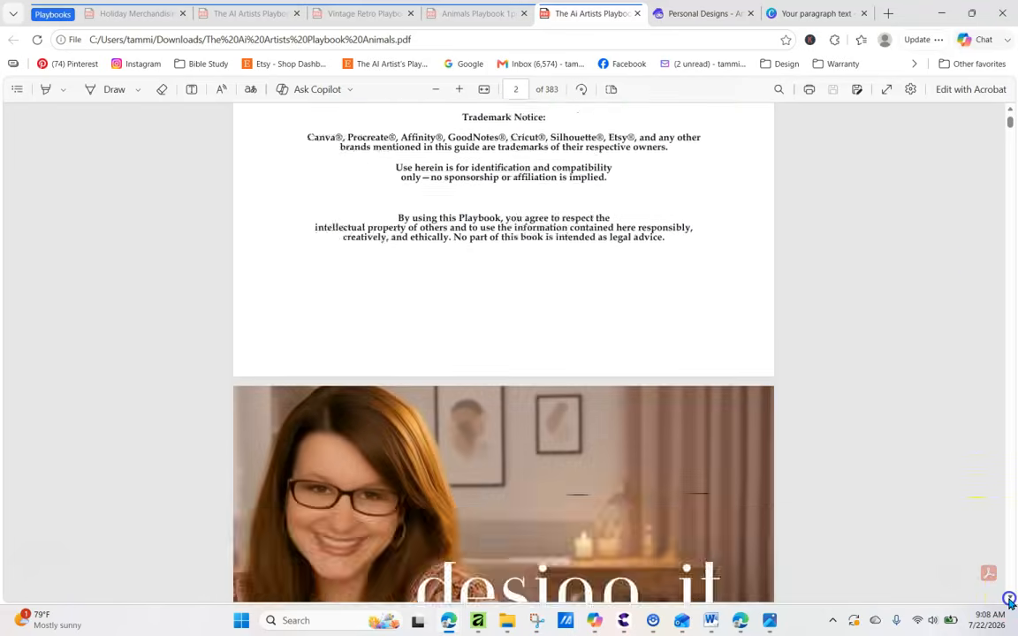
left_click(517, 89)
type("6")
key("Return")
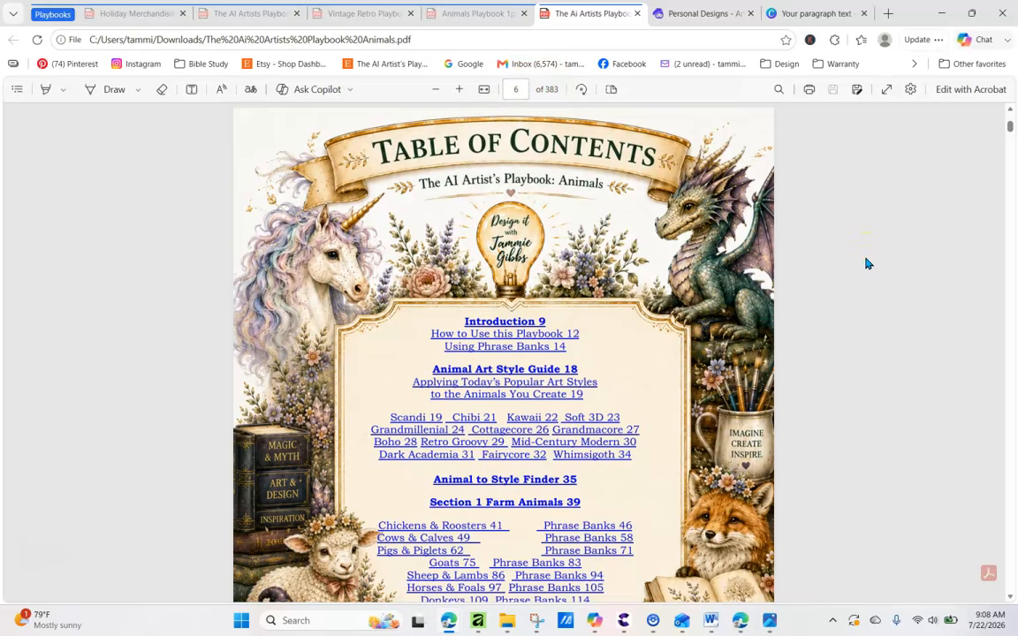
scroll(866, 263, "down", 2)
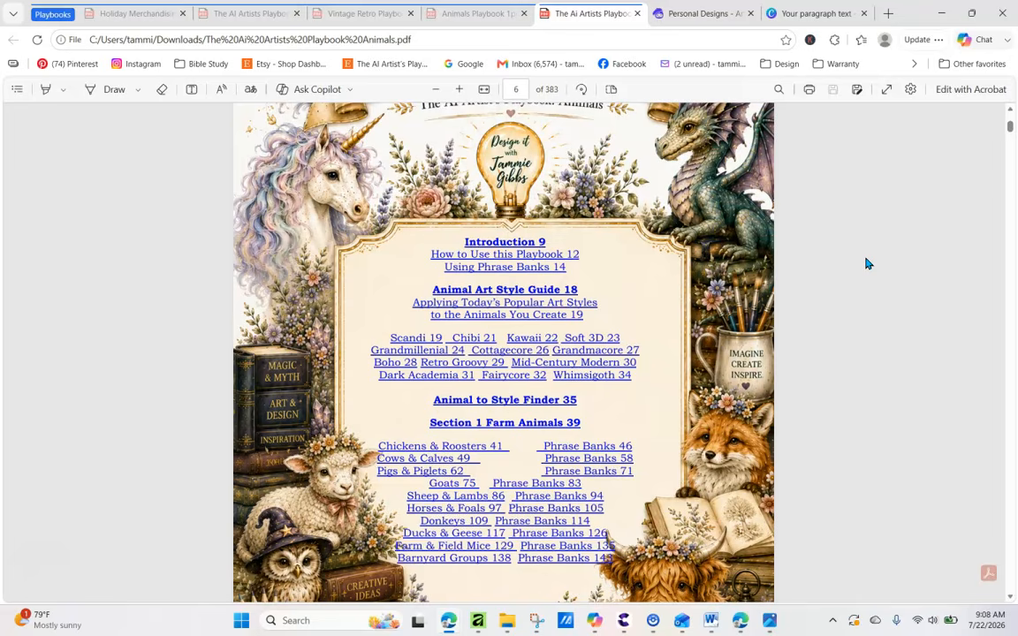
scroll(866, 263, "down", 1)
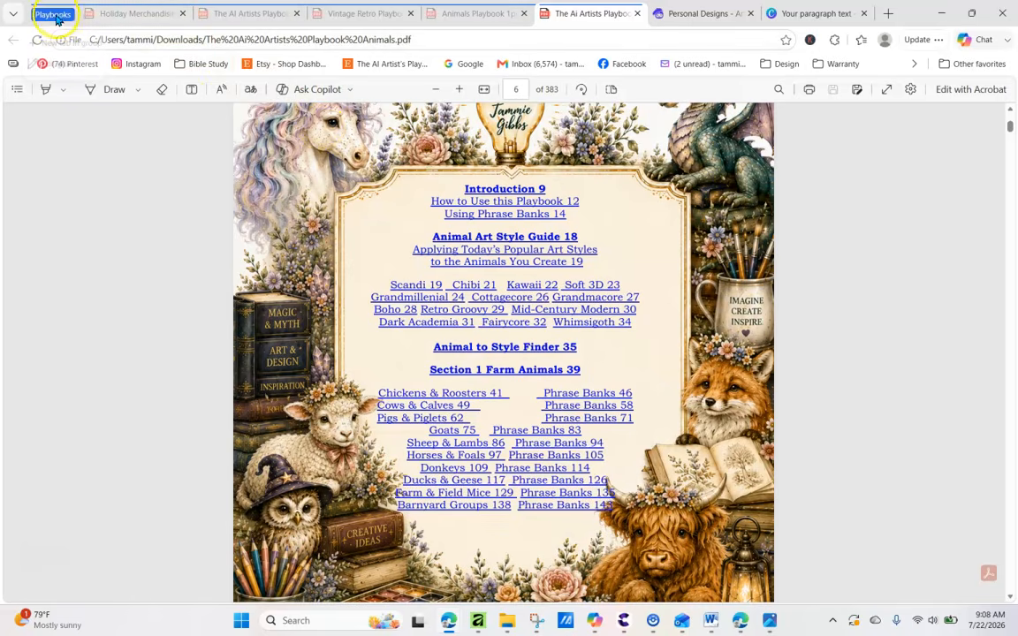
Step: Collapse the Playbooks tab group and expand it again
mouse_move(53, 23)
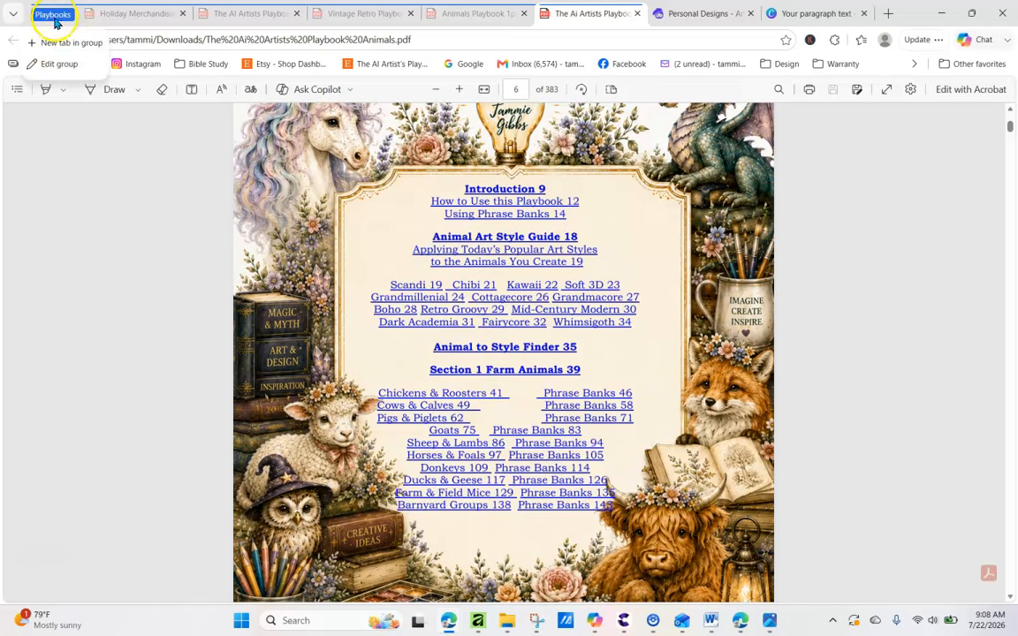
left_click(54, 17)
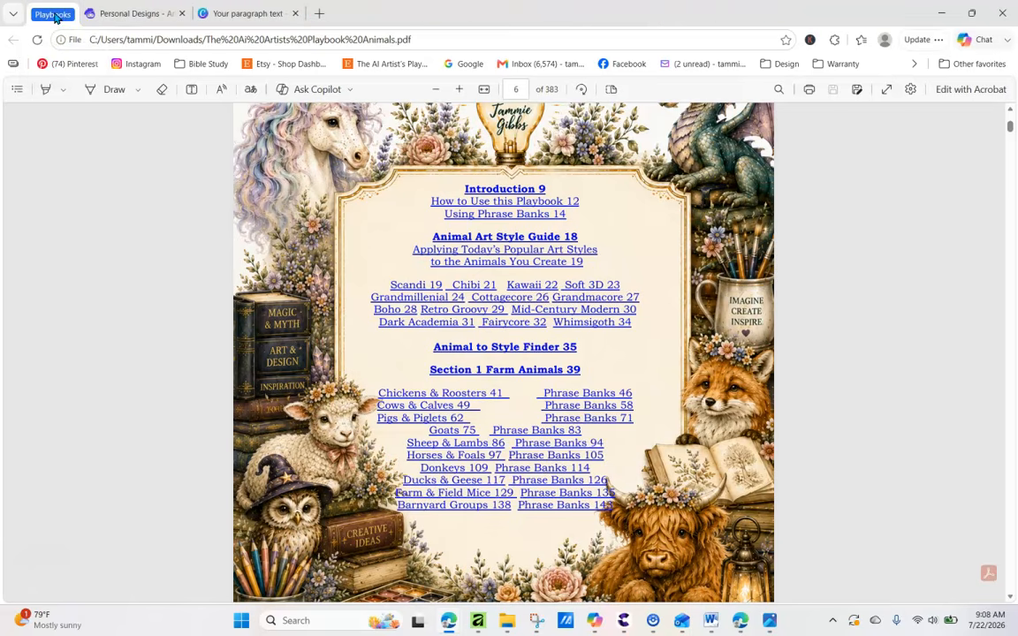
left_click(54, 16)
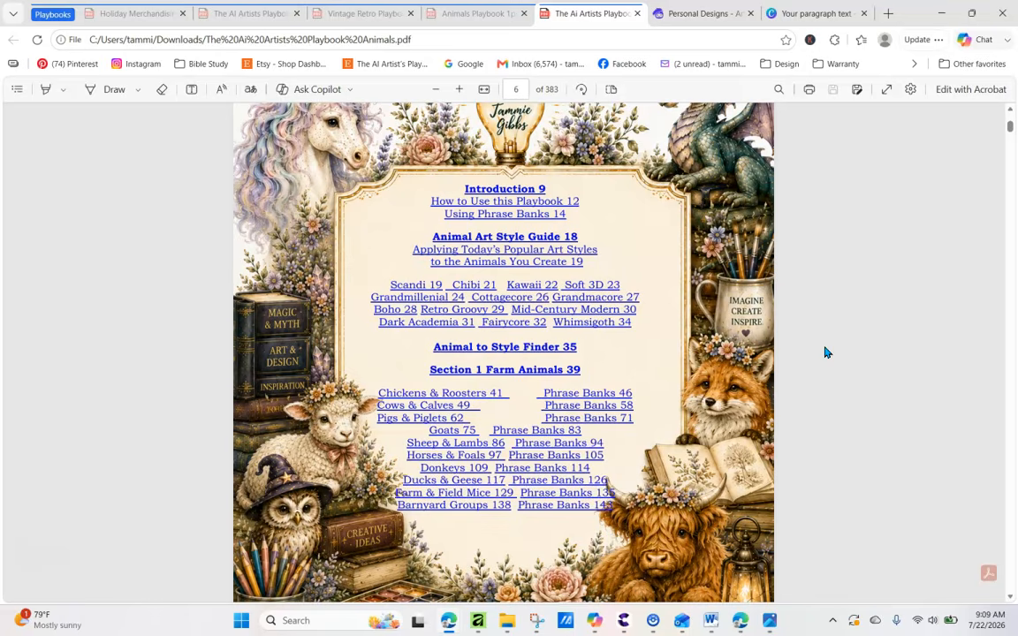
Step: Look through the rest of the table of contents down to page 8
left_click(862, 348)
left_click(844, 310)
left_click(850, 307)
scroll(1012, 595, "down", 5)
scroll(1011, 595, "down", 10)
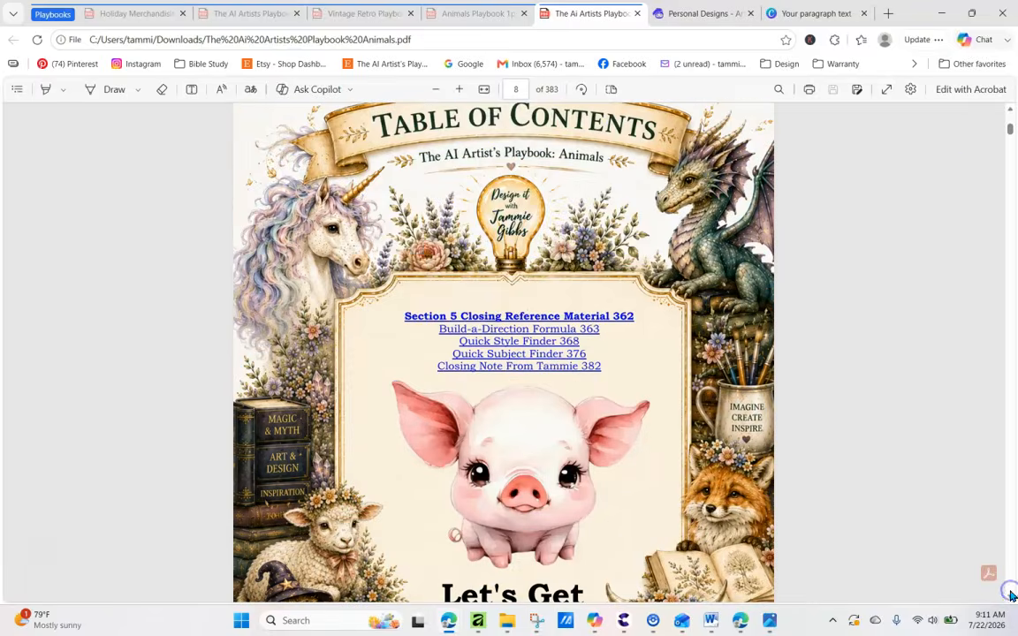
Step: Return to page 7 and read the contents entries for Sections 2 to 4, Funny, Realistic and Fantasy Animals
left_click(1012, 113)
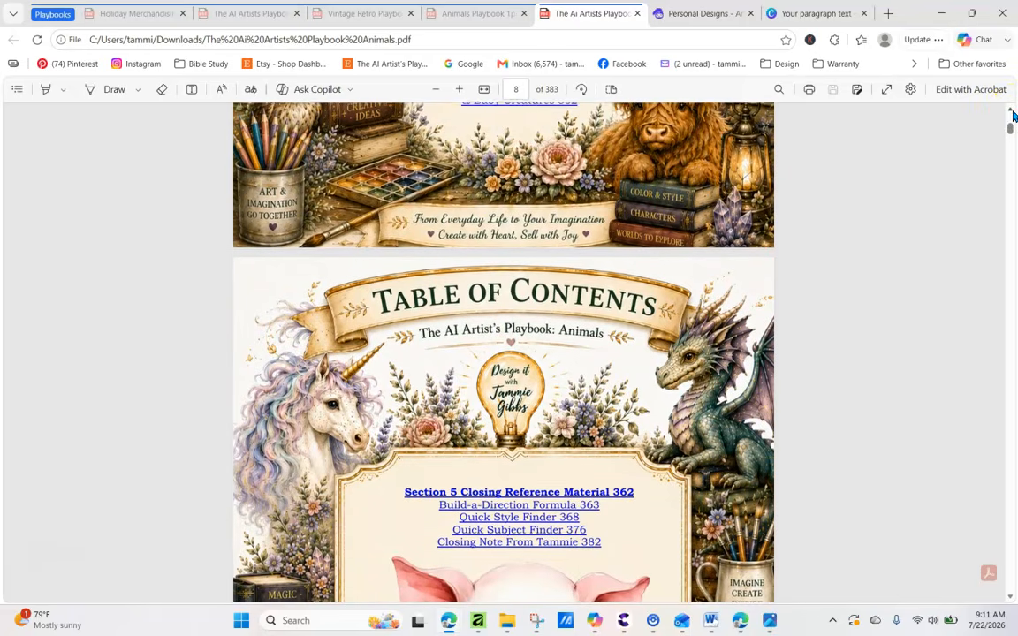
left_click_drag(1012, 113, 1012, 113)
scroll(906, 101, "up", 2)
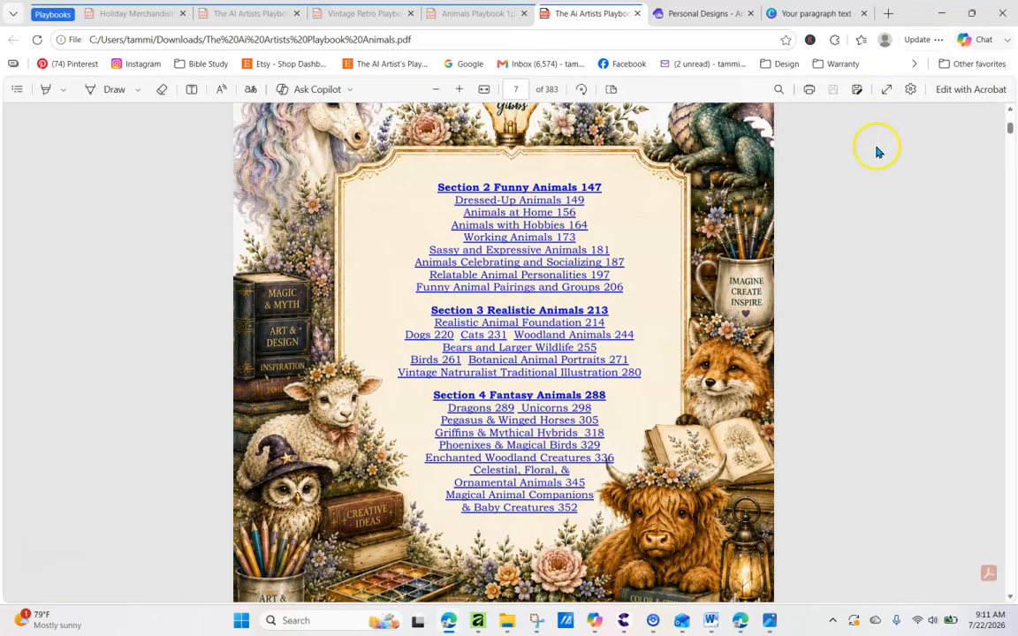
left_click_drag(865, 168, 864, 228)
left_click(844, 296)
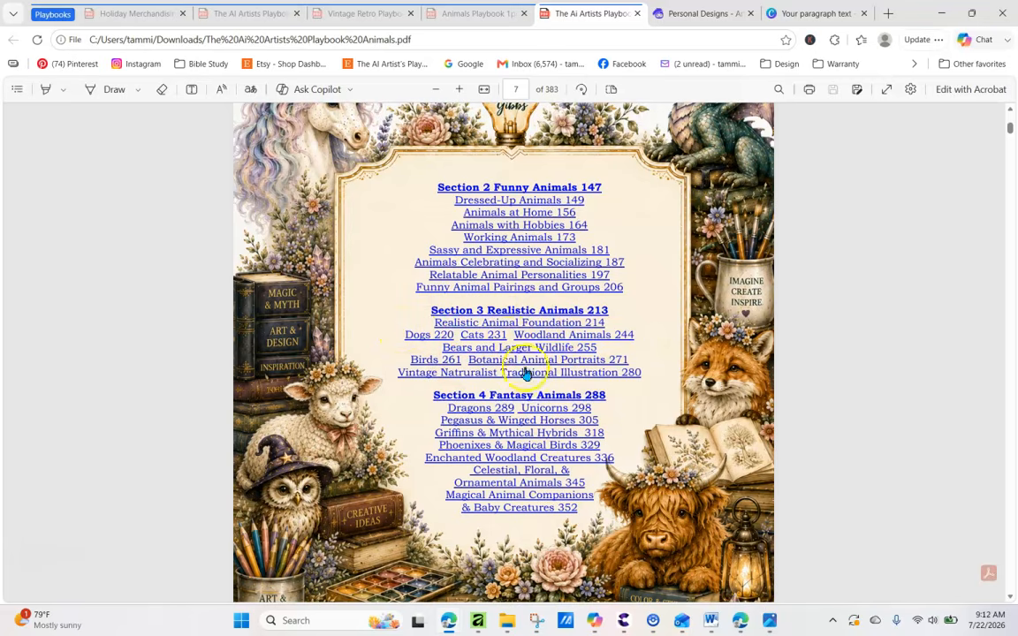
left_click(876, 386)
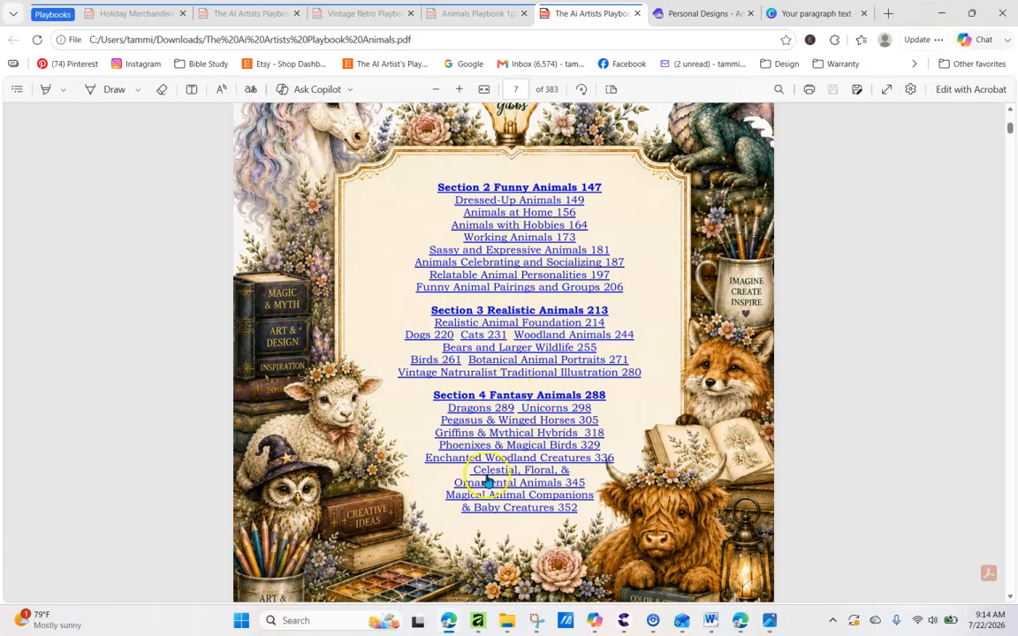
Step: Move on to page 8 and view the entries under Section 5 Closing Reference Material
left_click(826, 446)
scroll(842, 458, "down", 5)
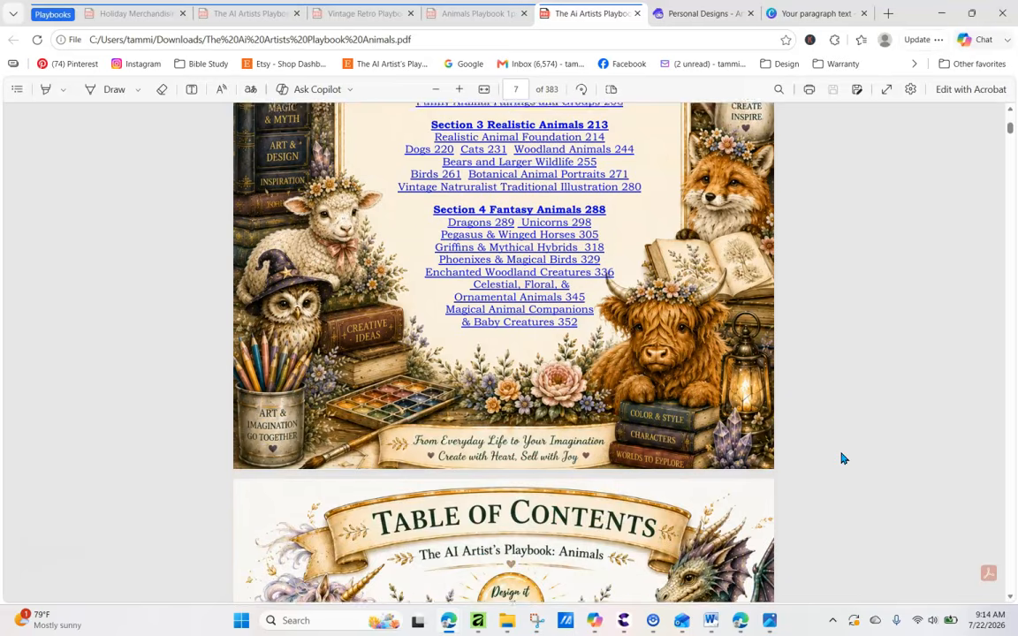
scroll(841, 458, "down", 5)
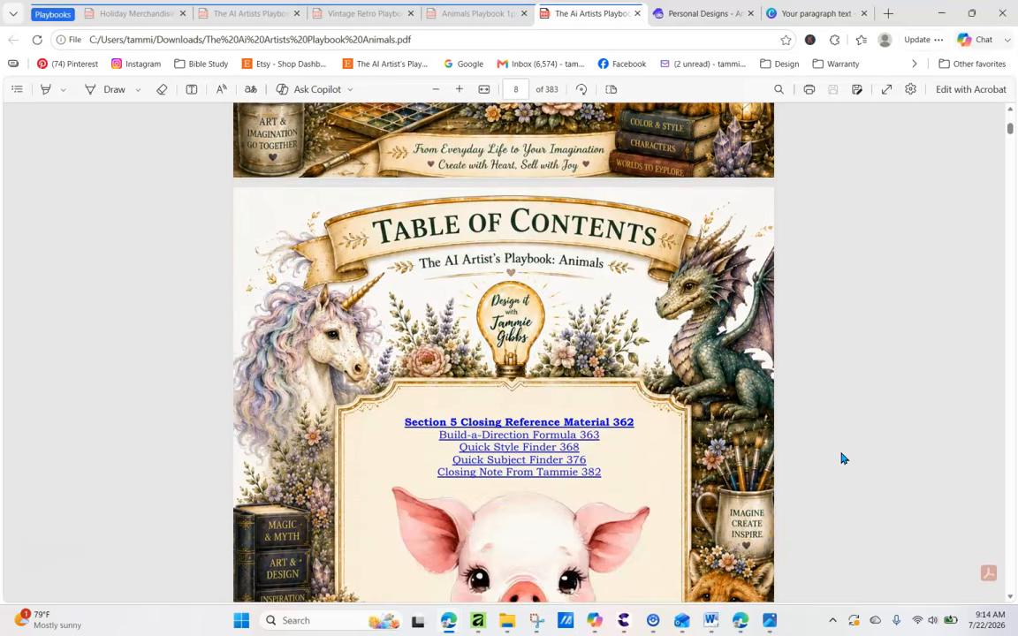
scroll(841, 458, "down", 2)
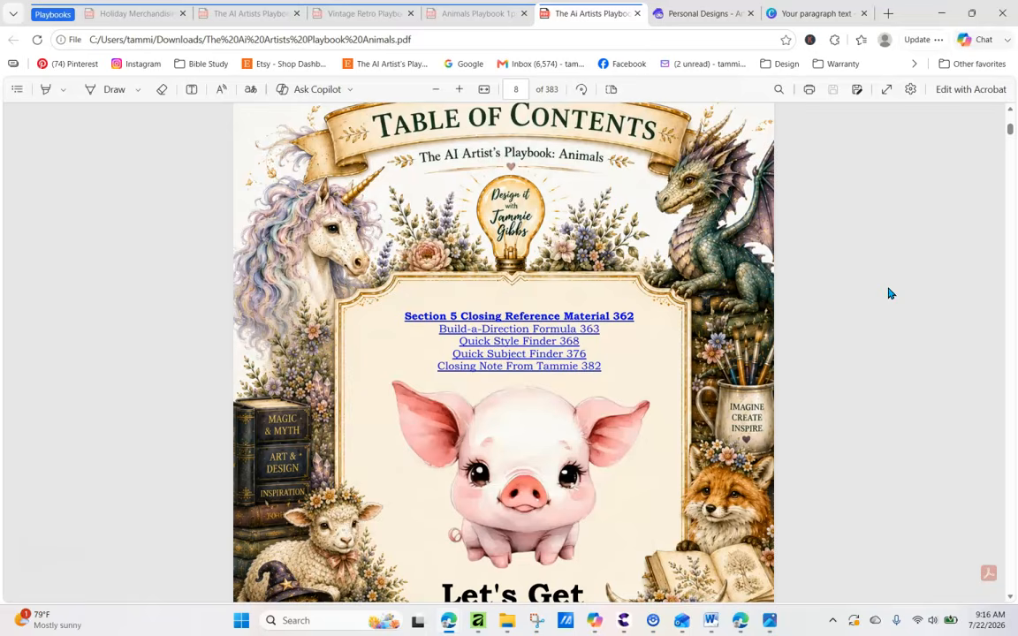
Step: Switch to the Artistly personal designs, and view the camel in the knitted hat full size in the image viewer
left_click(679, 14)
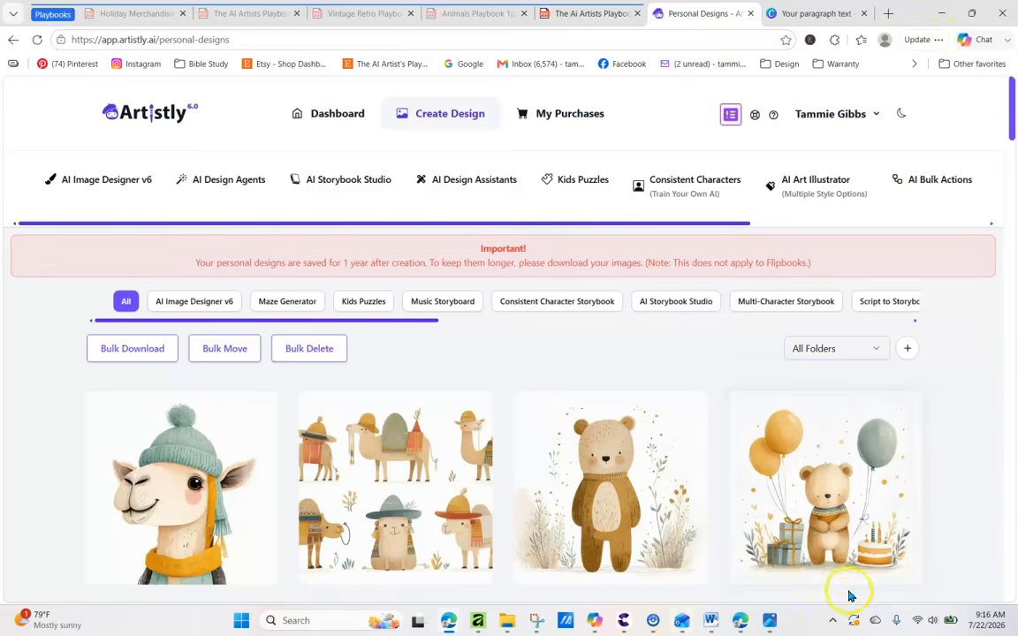
mouse_move(770, 621)
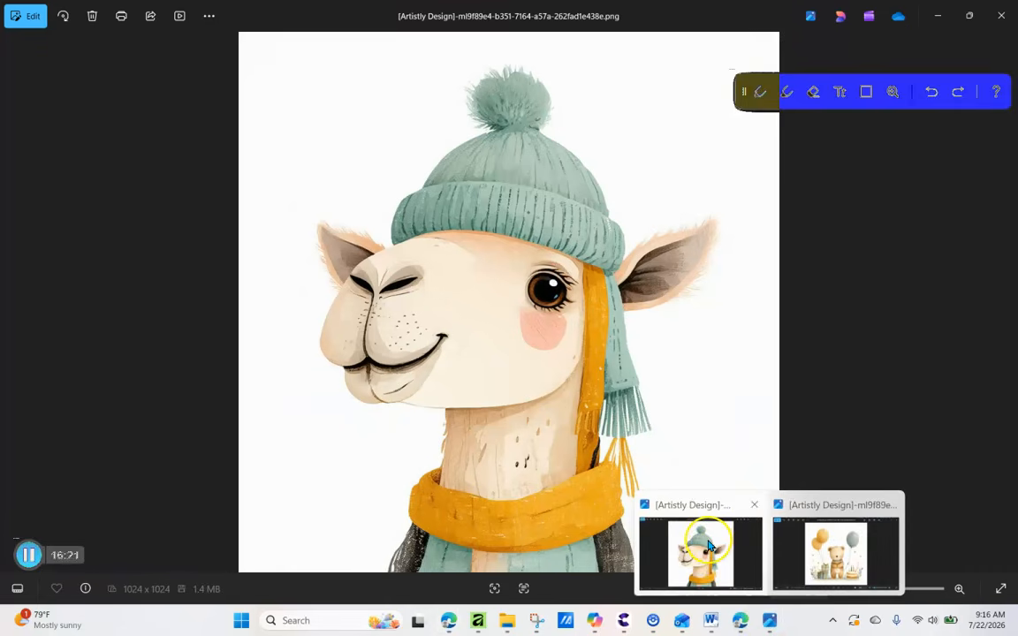
left_click(708, 545)
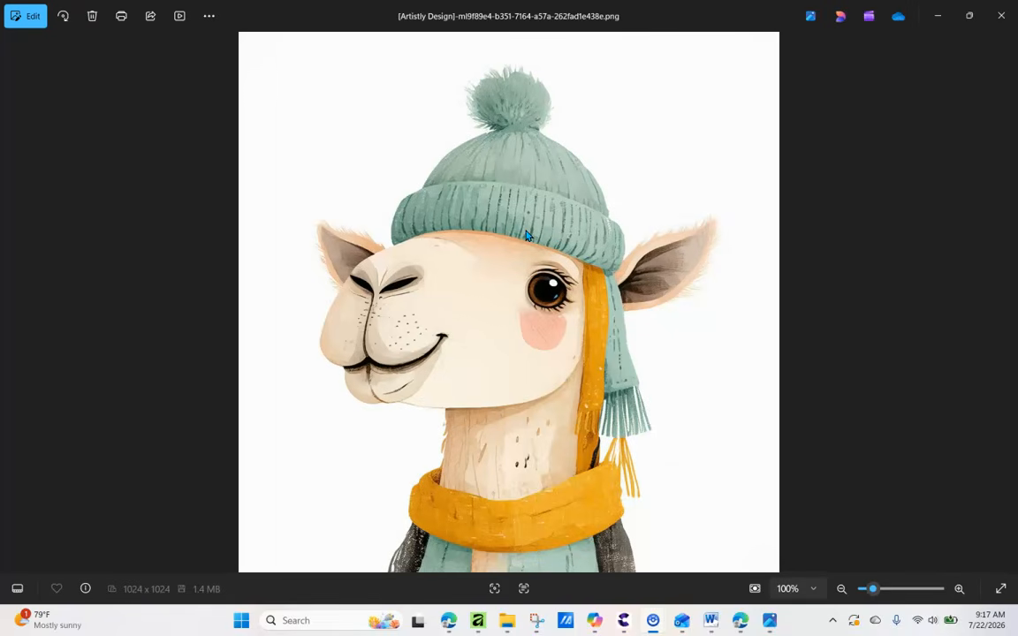
left_click(670, 182)
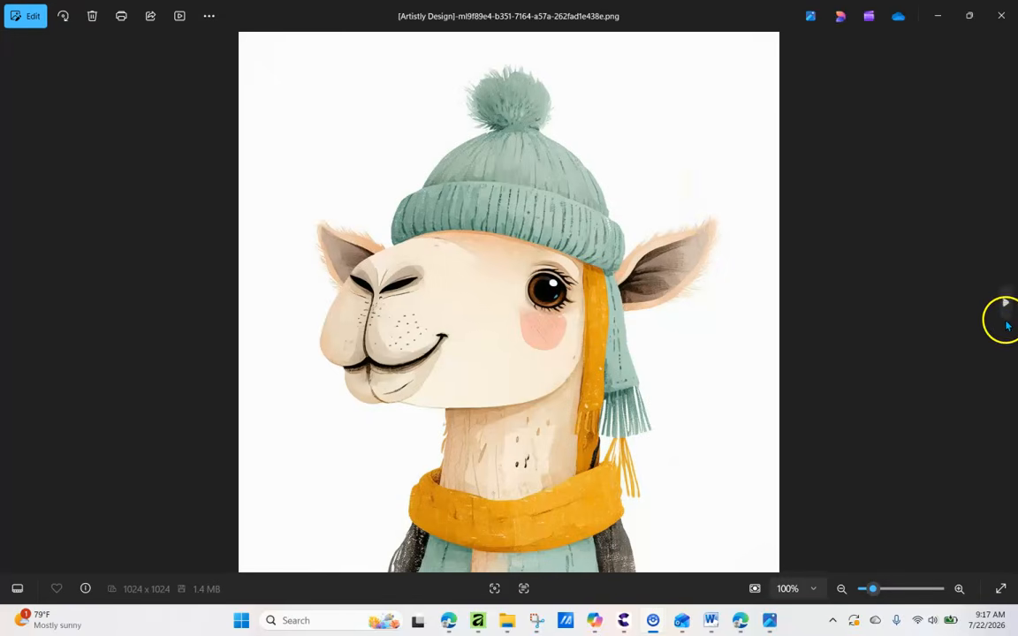
Step: Advance to the video Untitled design (15).mp4 and watch its showcase of animal artwork
left_click(1007, 307)
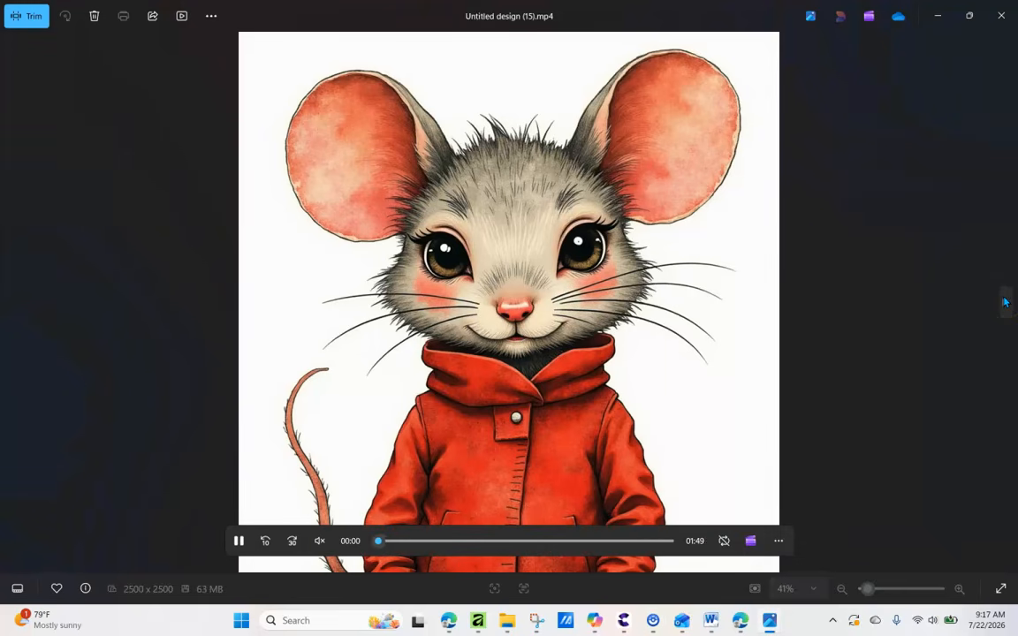
left_click(984, 318)
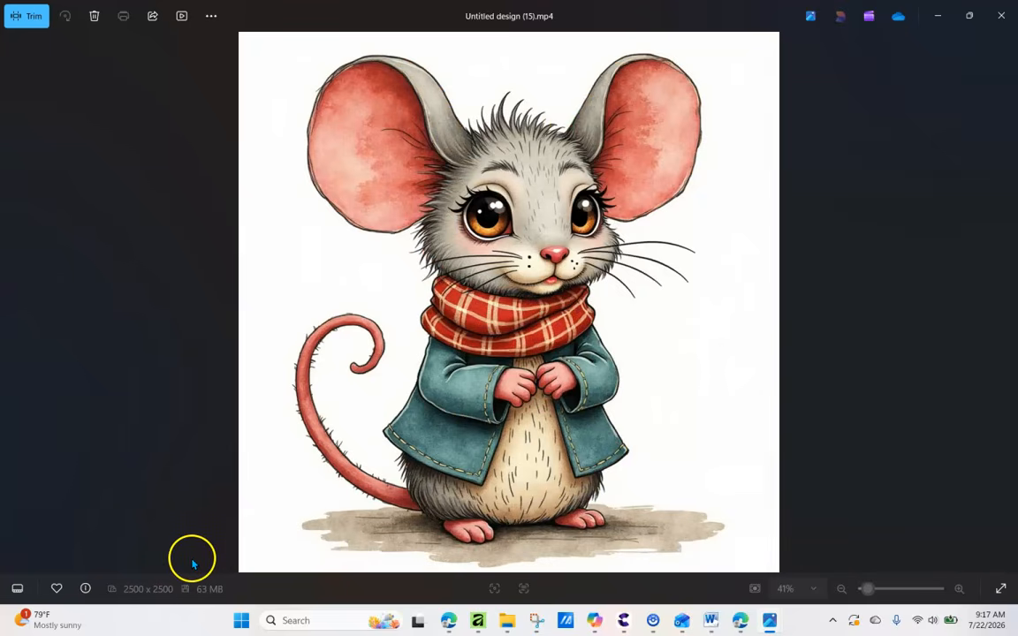
mouse_move(508, 556)
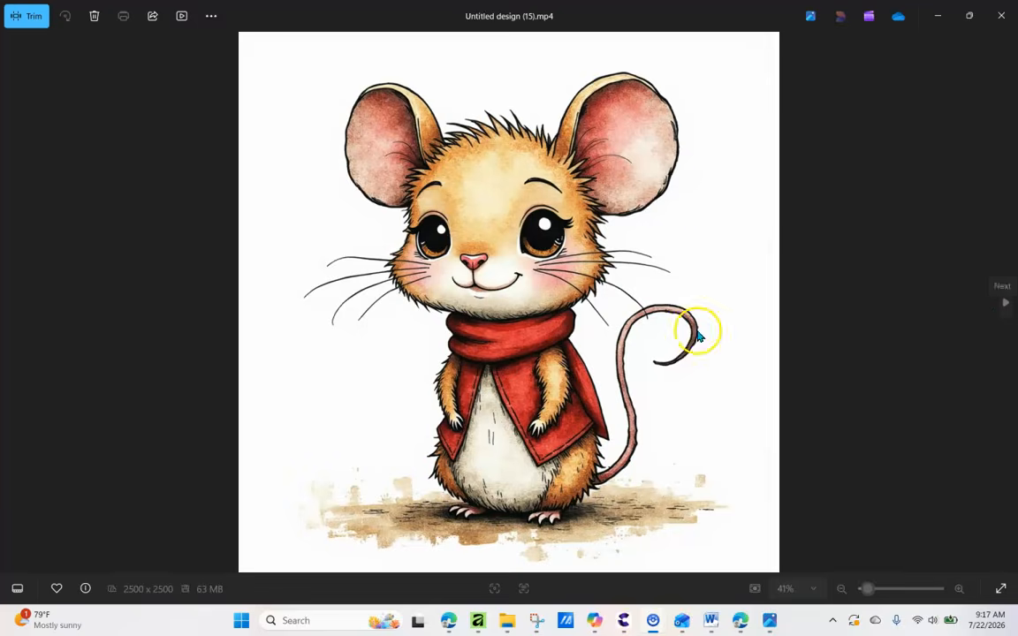
left_click(534, 300)
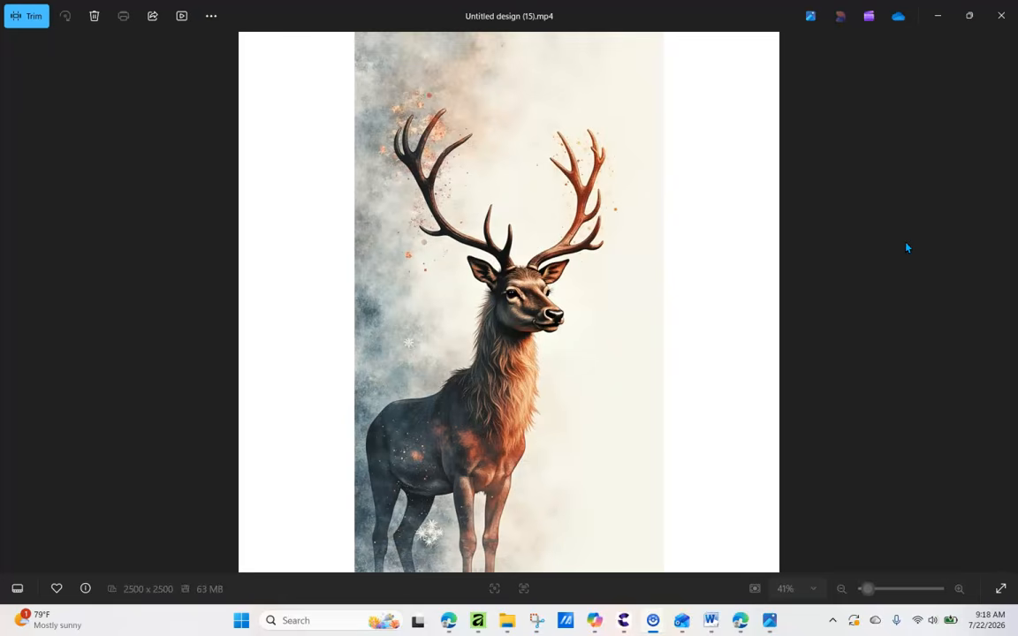
left_click(896, 235)
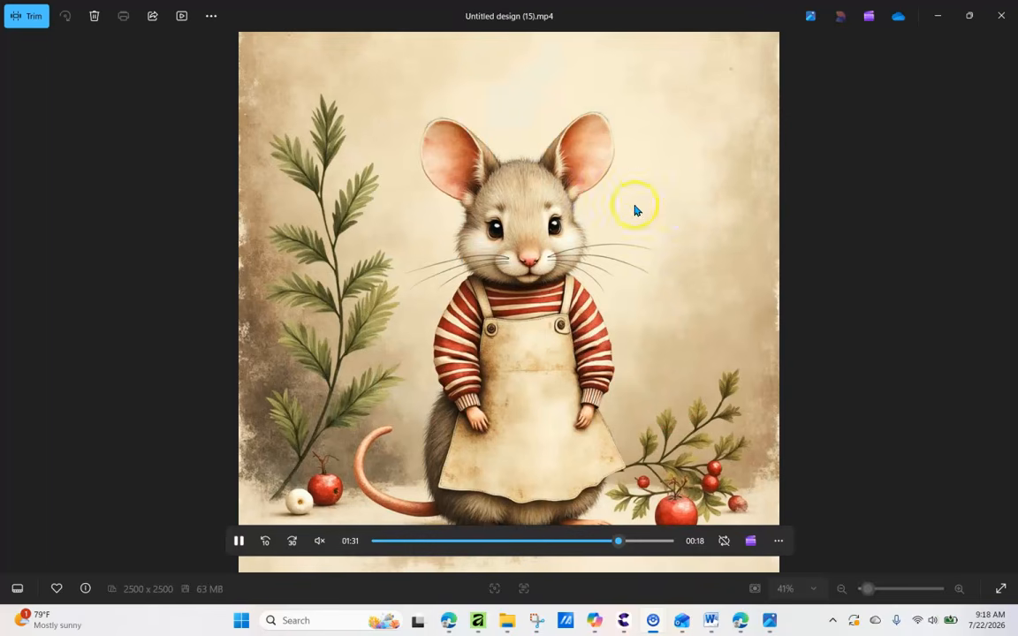
left_click(528, 256)
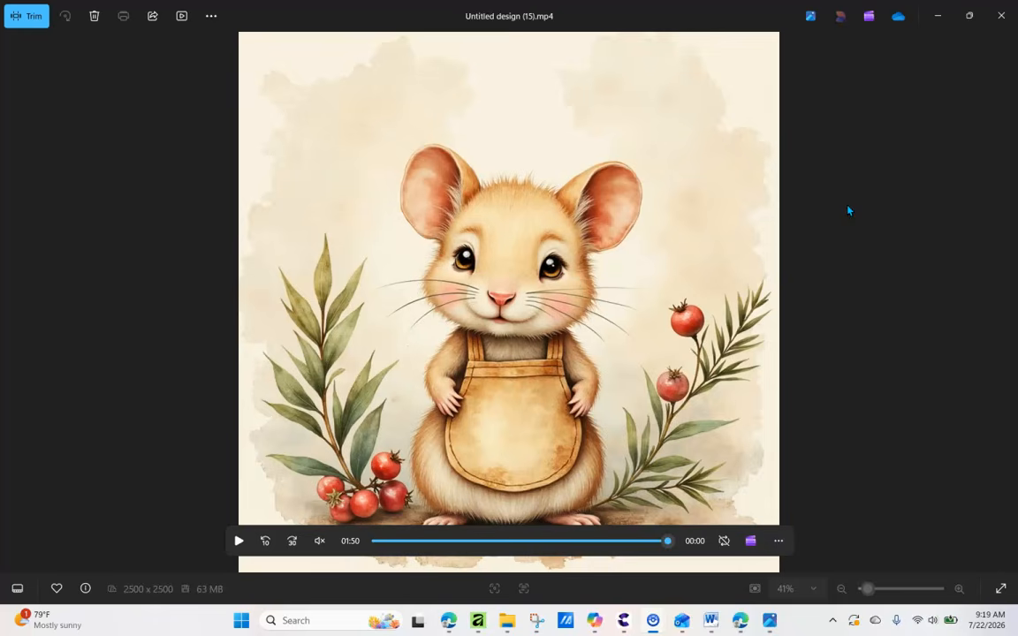
Step: Switch back to Artistly in the browser and browse the personal designs down to the winter mice and fox artwork
mouse_move(448, 620)
left_click(409, 574)
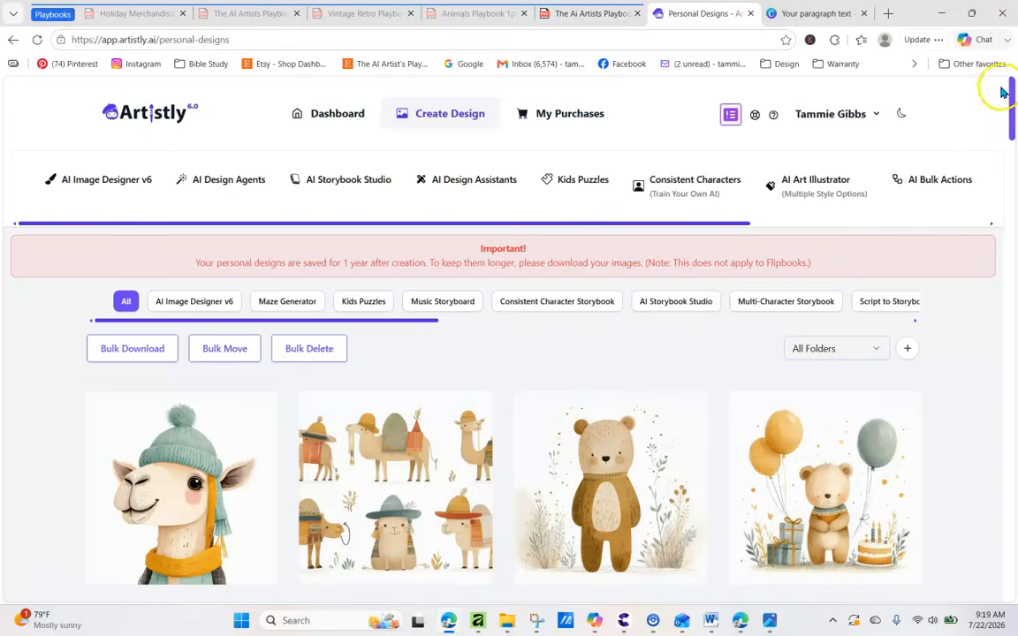
left_click_drag(1011, 117, 972, 77)
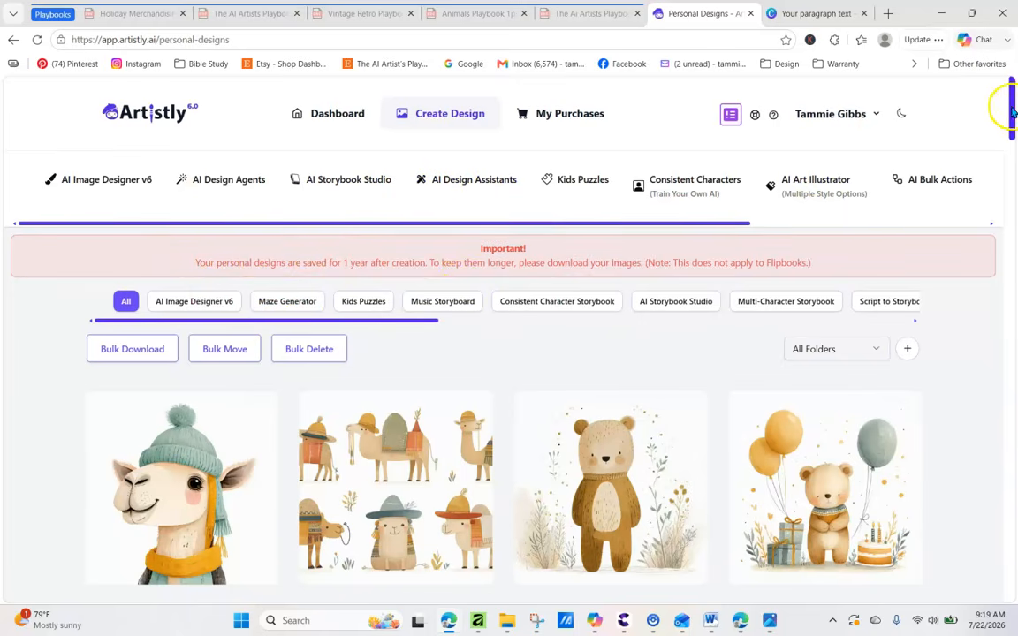
left_click_drag(1012, 111, 1014, 402)
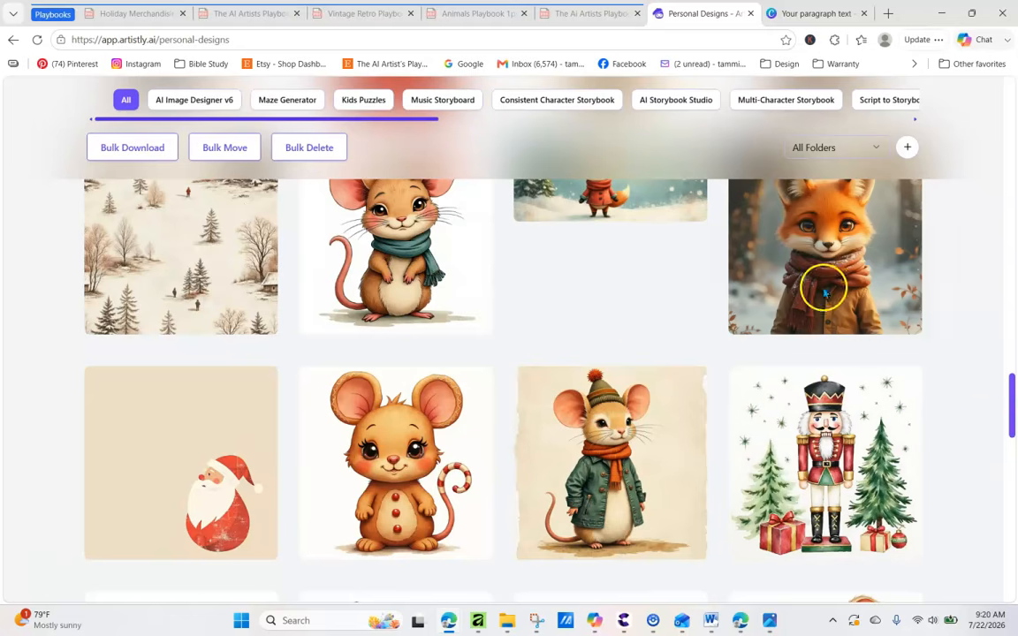
Step: Return to the first row of the personal designs, with the camel and bear artwork
right_click(1012, 421)
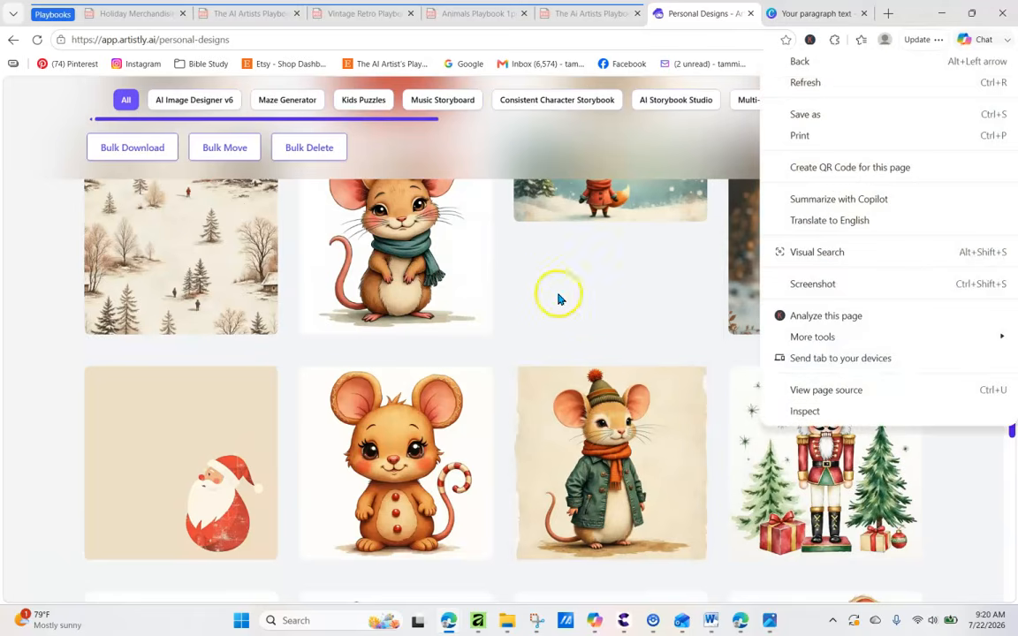
left_click(555, 288)
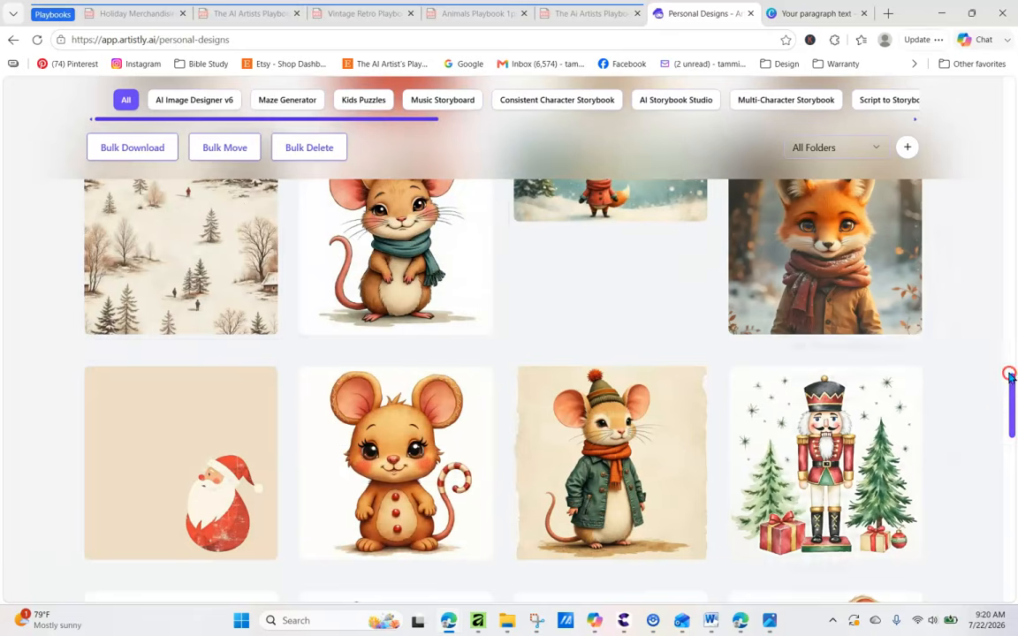
right_click(1014, 417)
left_click(953, 120)
left_click_drag(1012, 406, 996, 132)
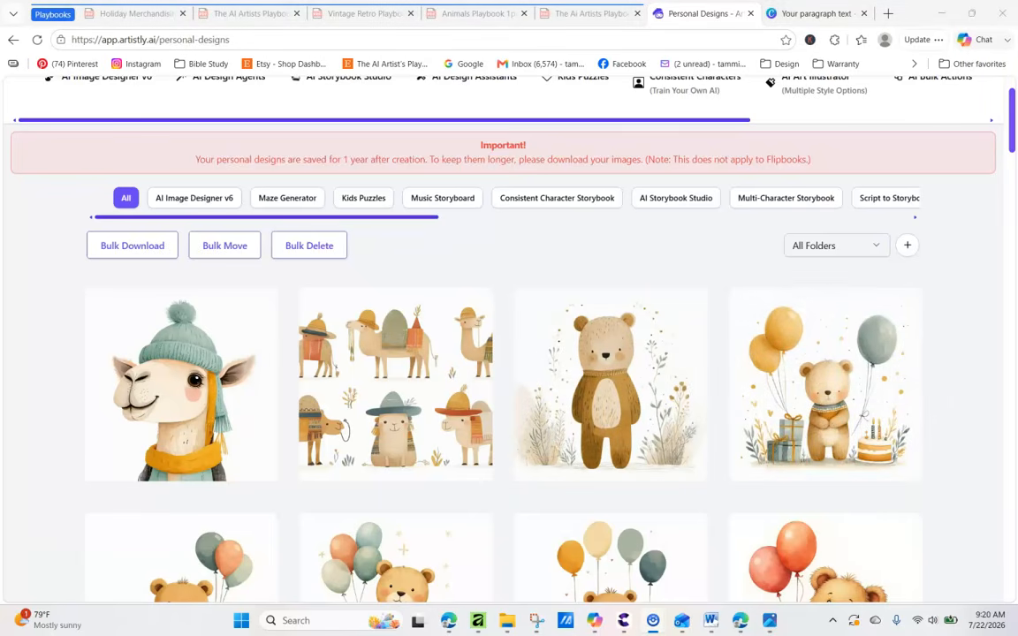
Step: Switch to the Canva prompt document and look through its illustrated prompt pages 74, 75 and 83 to 87
left_click(799, 13)
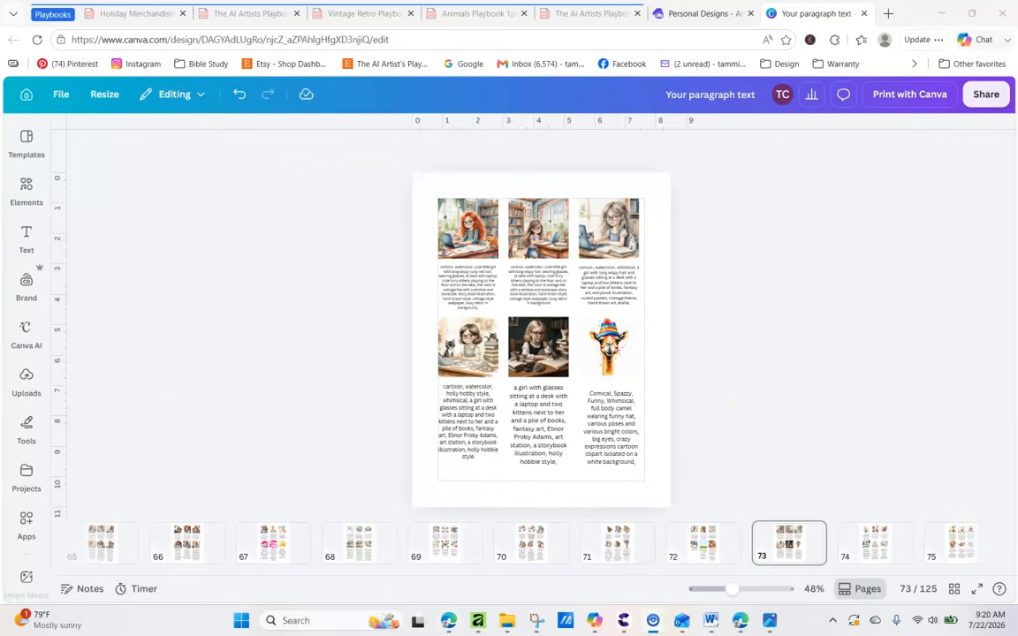
left_click(873, 545)
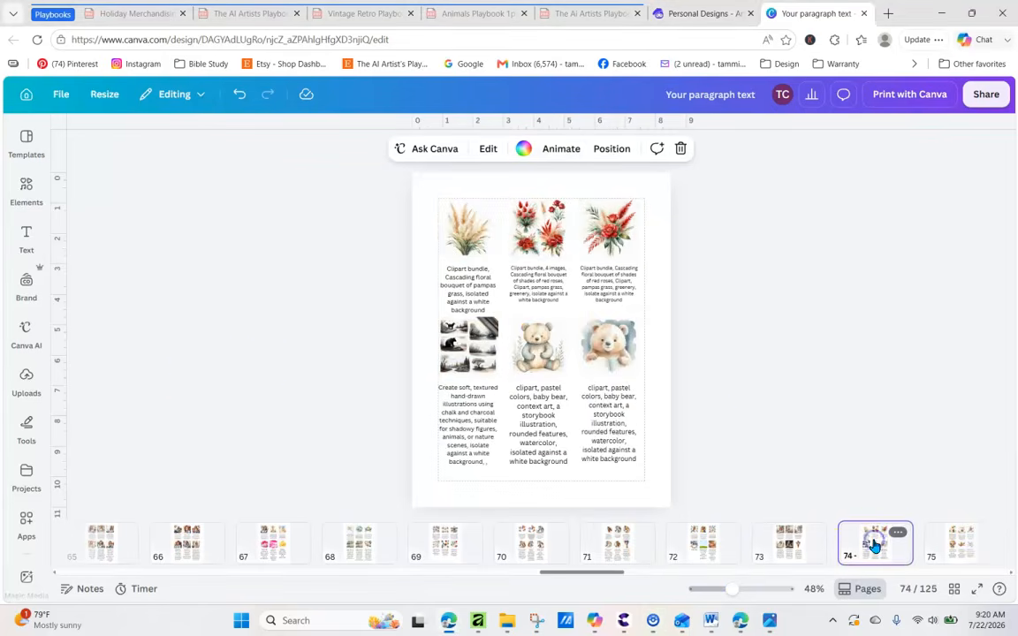
left_click(971, 545)
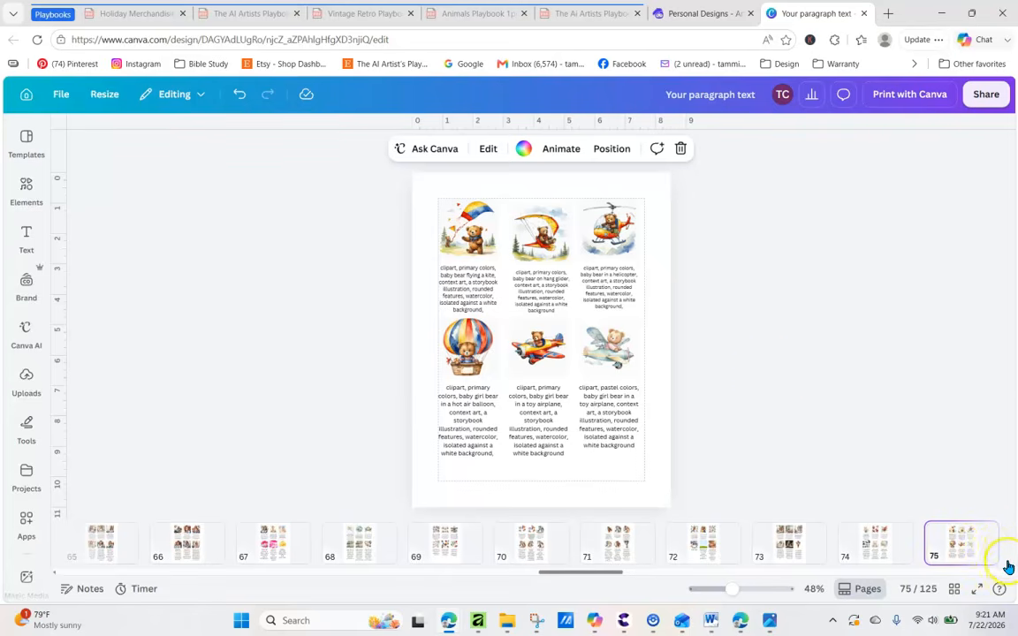
left_click_drag(618, 576, 708, 571)
left_click(610, 540)
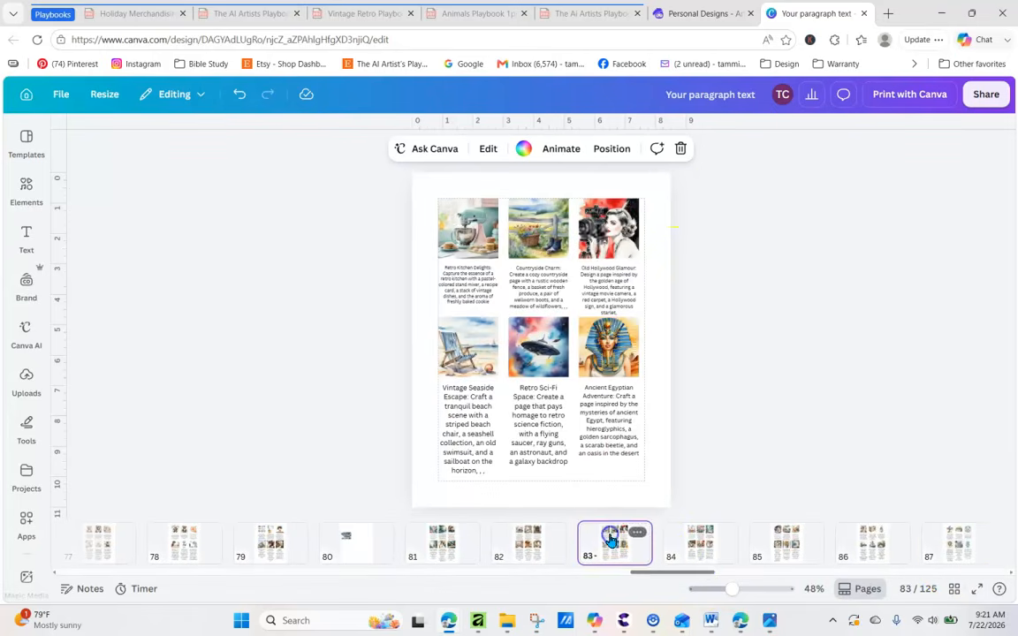
left_click(682, 547)
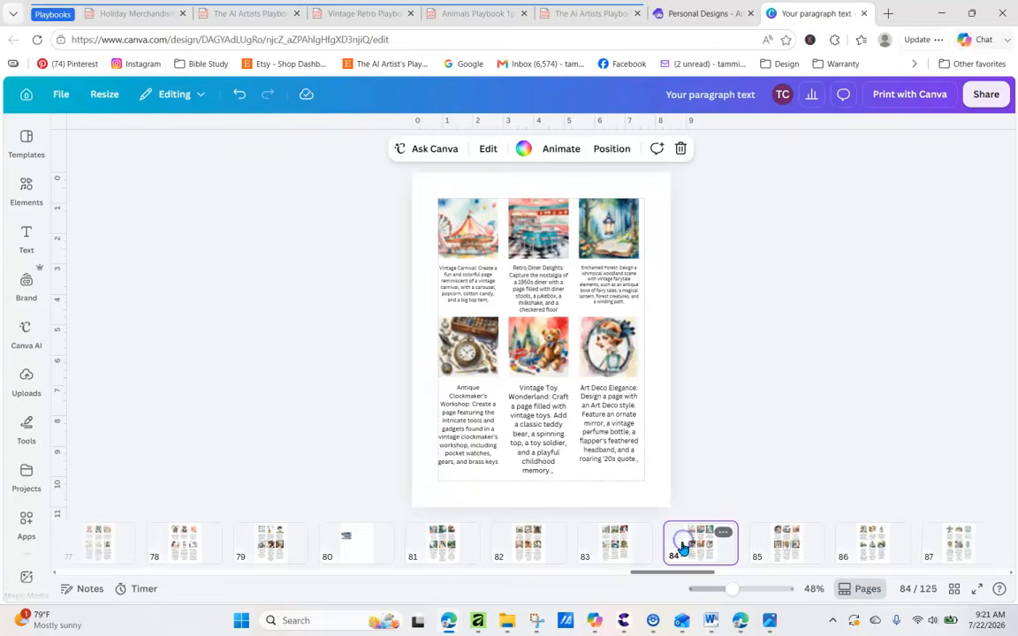
left_click(769, 544)
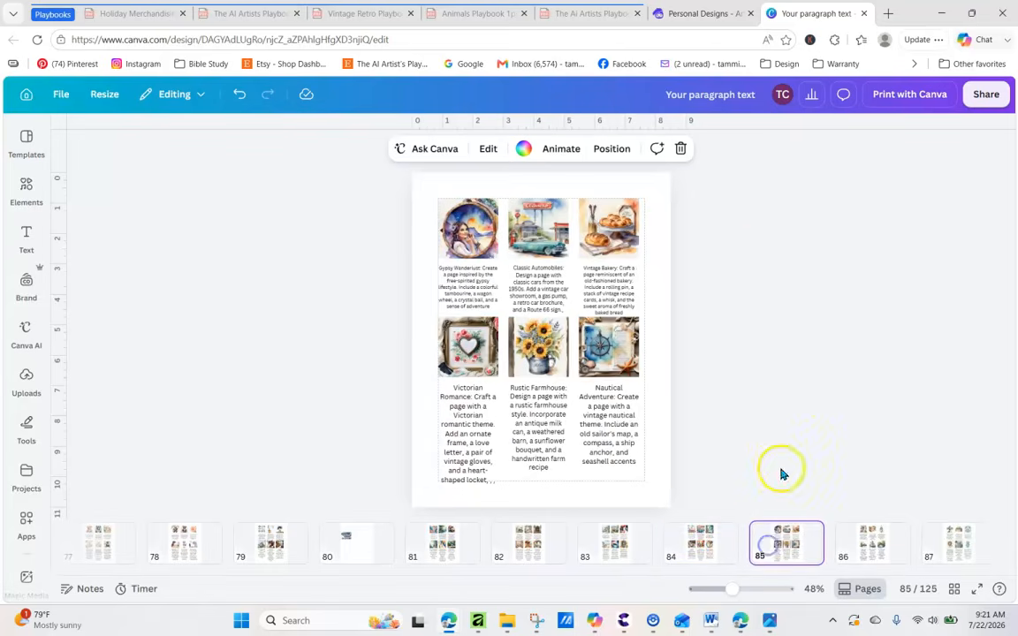
left_click(870, 554)
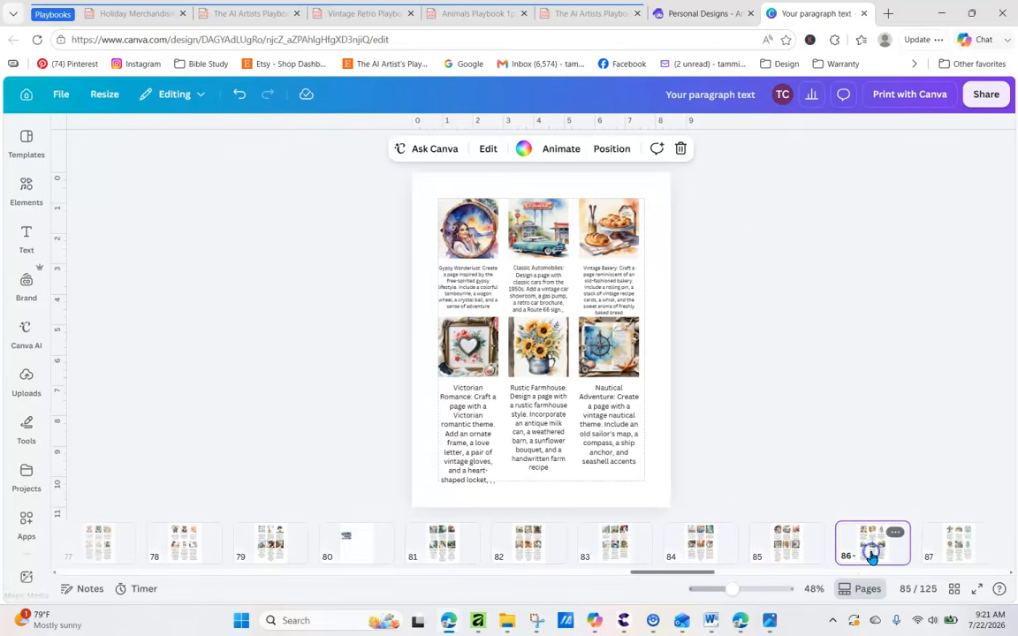
left_click(967, 558)
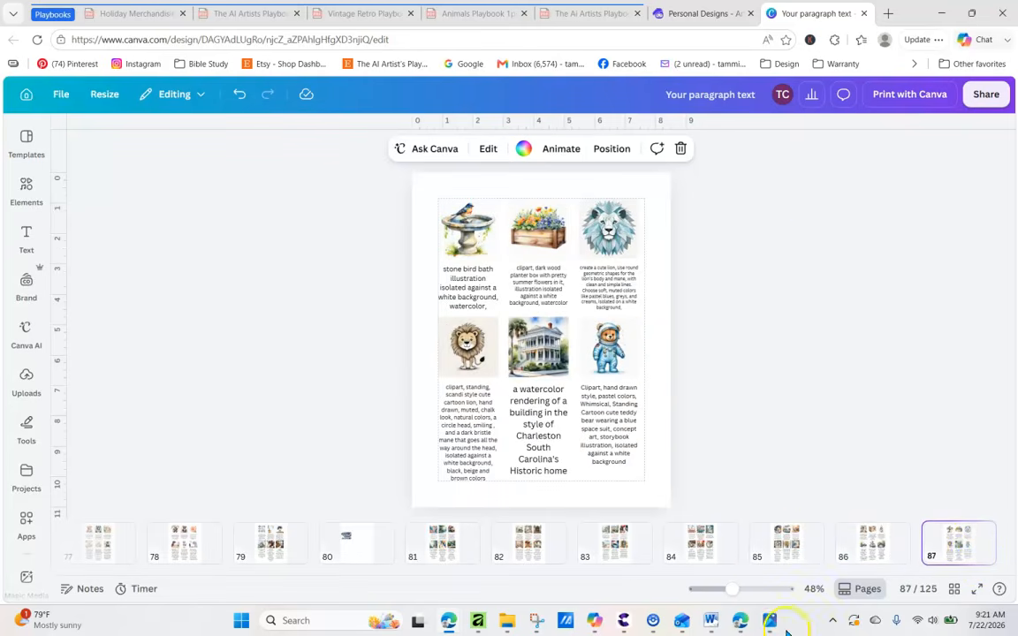
left_click_drag(711, 577, 760, 584)
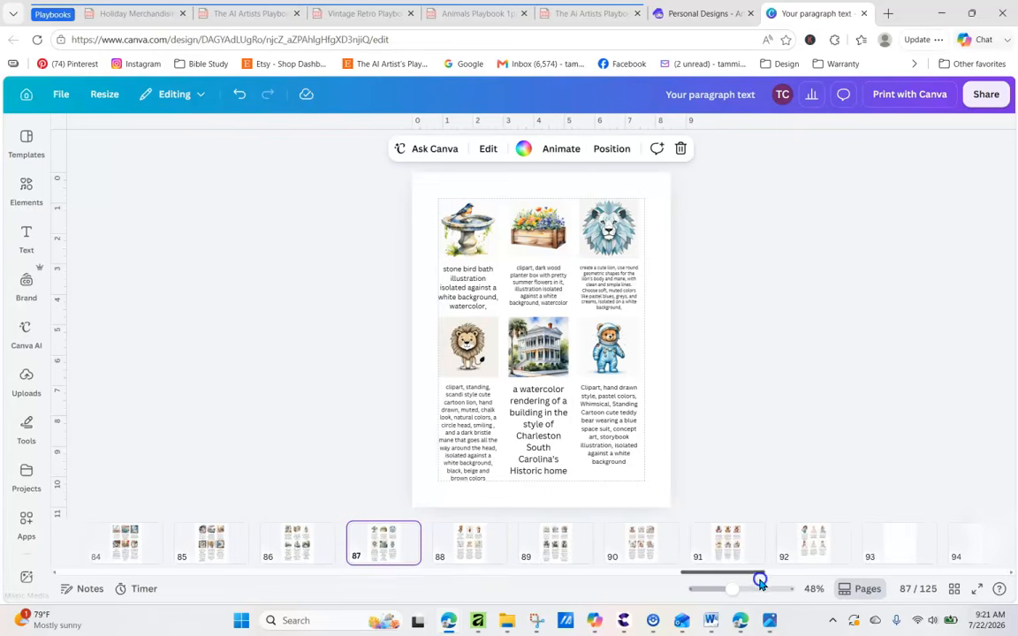
Step: Copy the scandi style cartoon lion prompt from page 87
left_click(476, 451)
left_click(444, 393)
left_click_drag(446, 390, 476, 463)
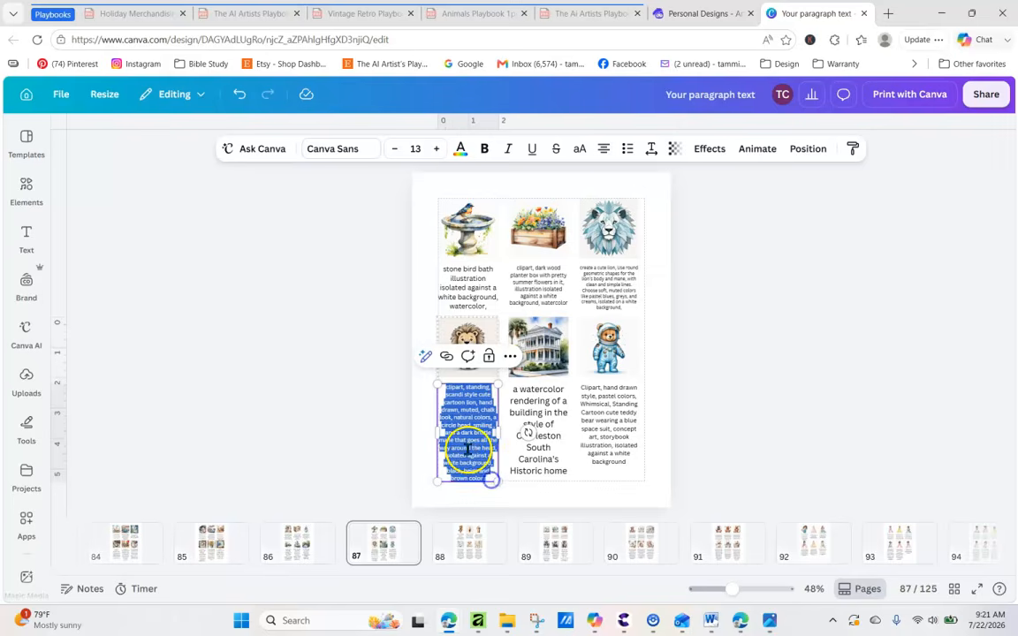
right_click(469, 433)
left_click(513, 128)
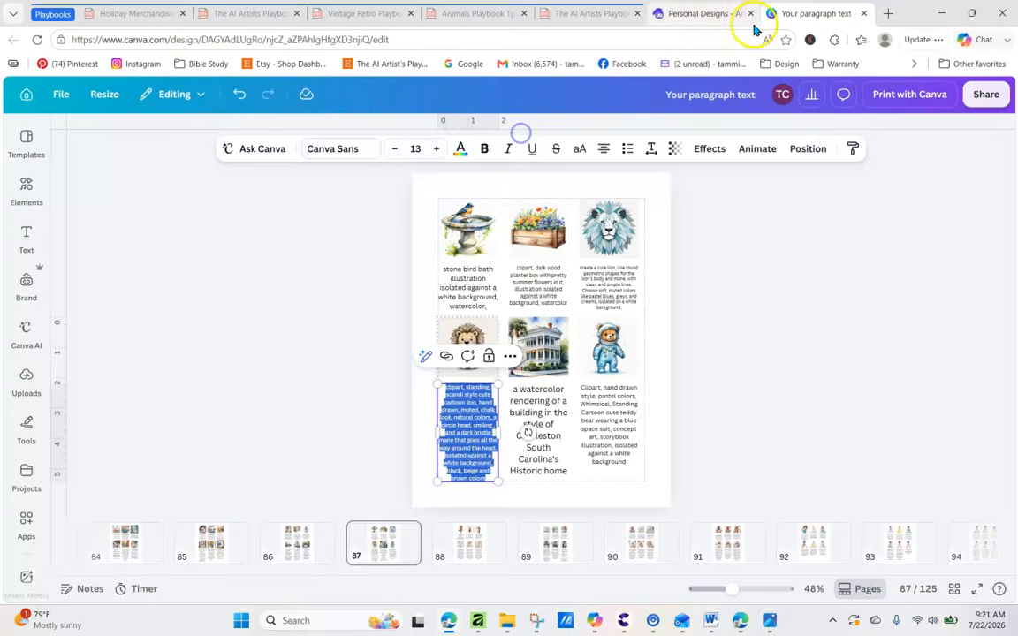
Step: Switch to the Artistly personal designs, open the details of the camel in the knitted hat and start re-generating it
left_click(692, 15)
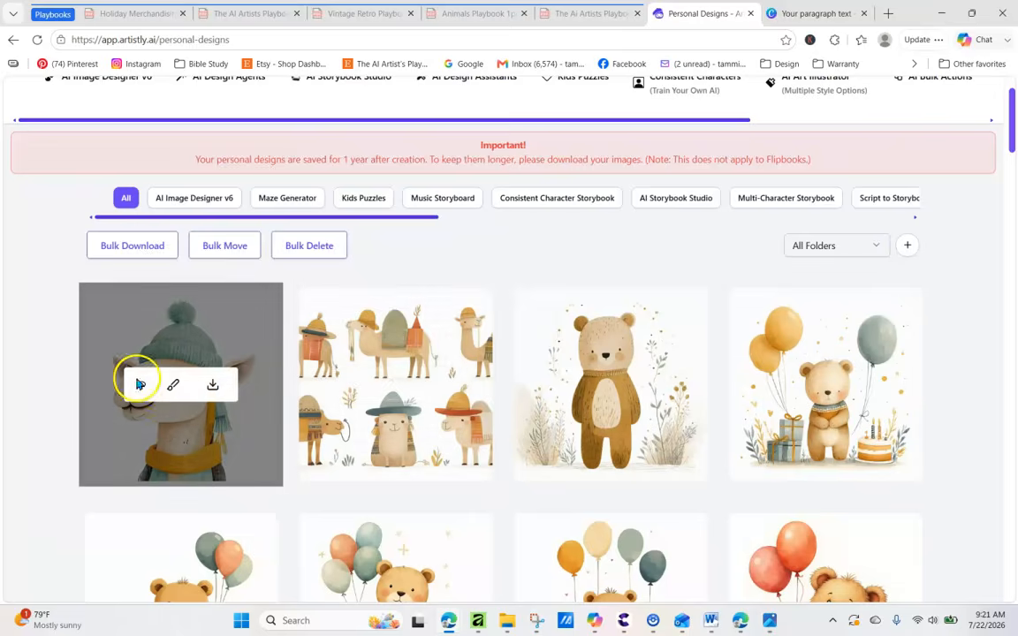
left_click(139, 383)
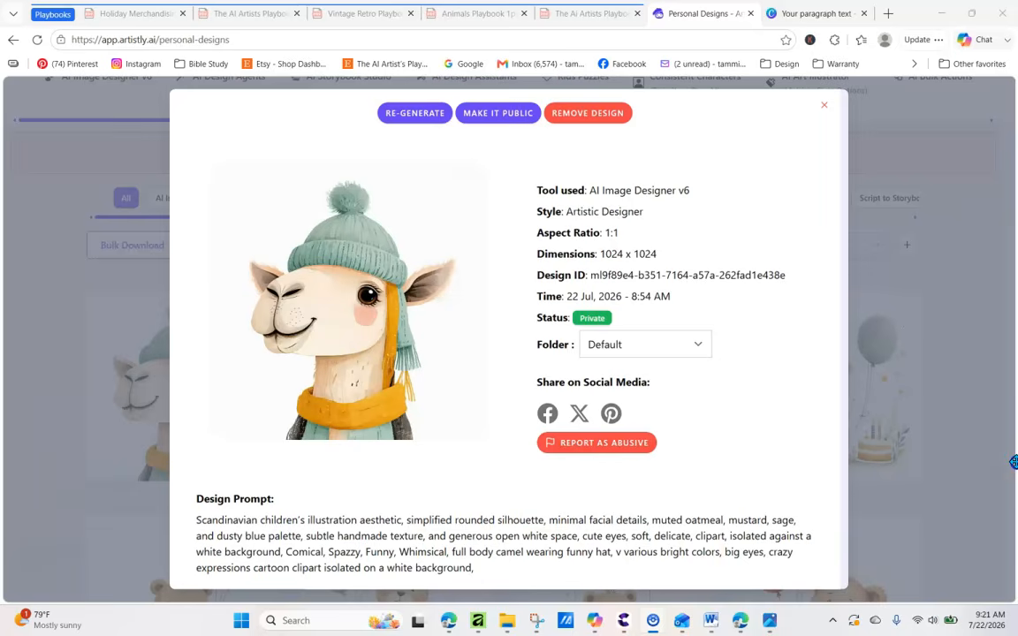
left_click(413, 116)
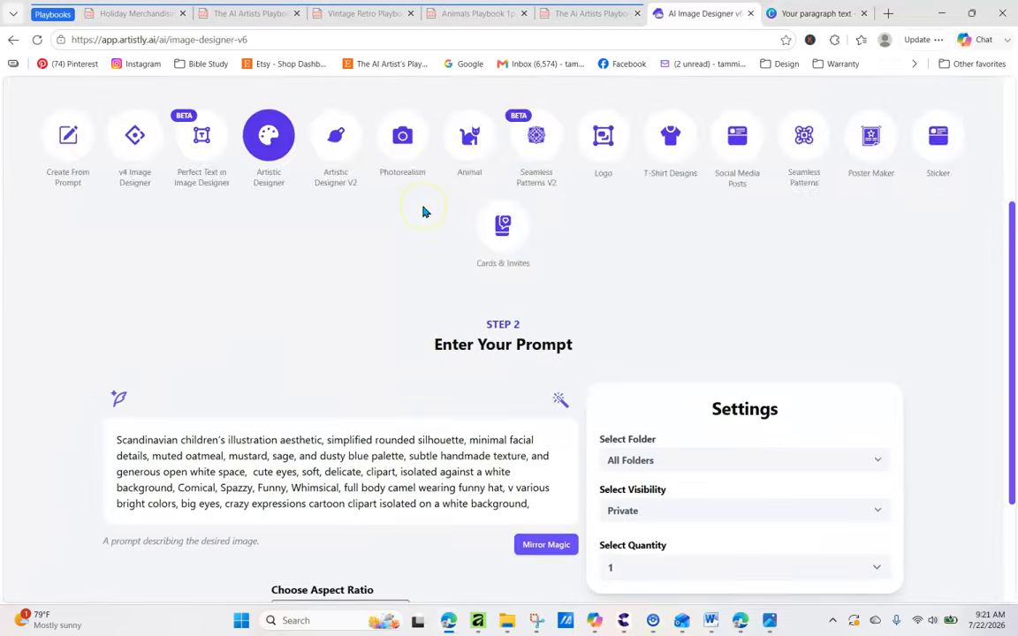
Step: Replace the whole camel prompt with the copied scandi lion prompt as plain text, and generate the image
scroll(422, 209, "down", 3)
left_click_drag(116, 271, 554, 370)
right_click(398, 286)
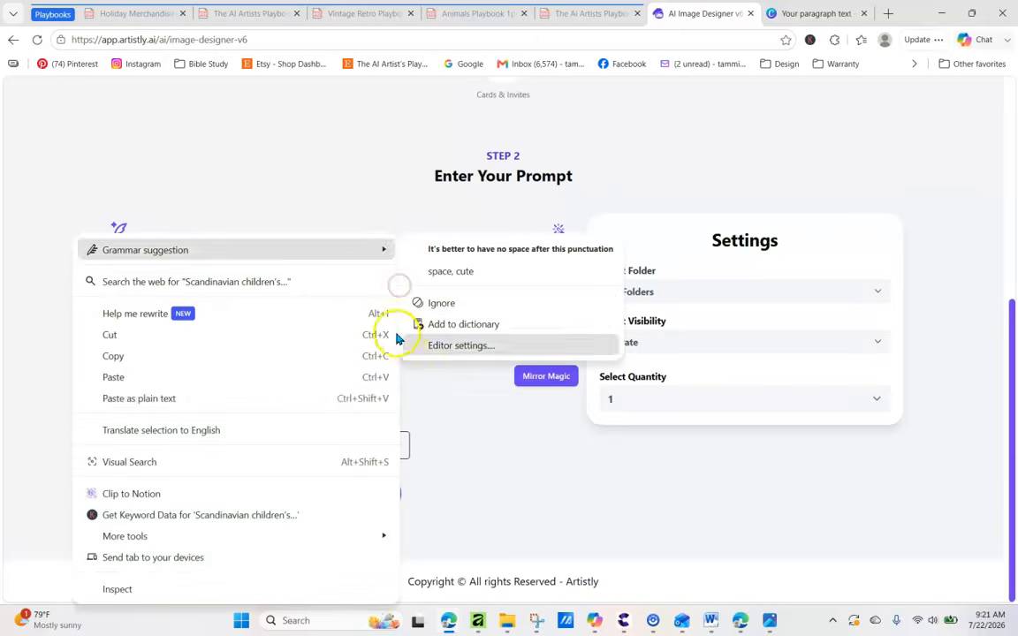
left_click(237, 400)
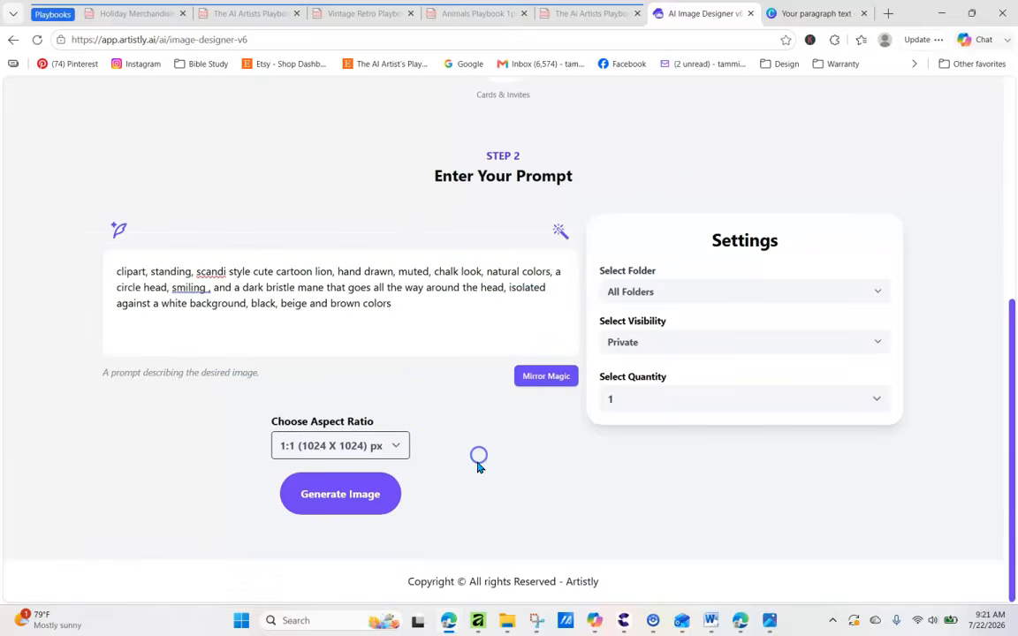
left_click(334, 492)
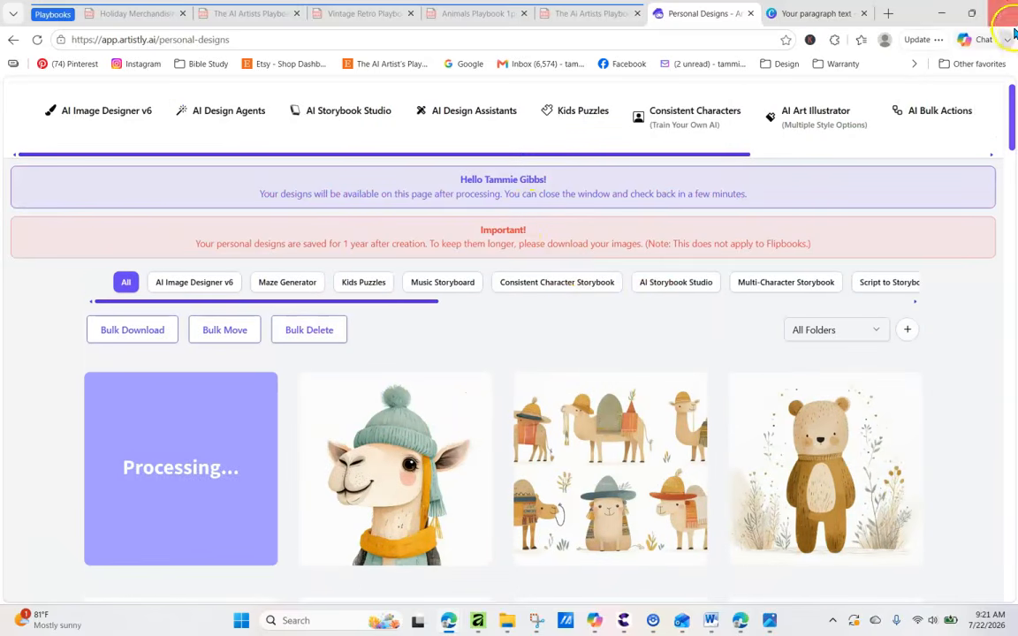
Step: Refresh the personal designs until the new image finishes processing, and open the lion design's details
scroll(521, 228, "down", 2)
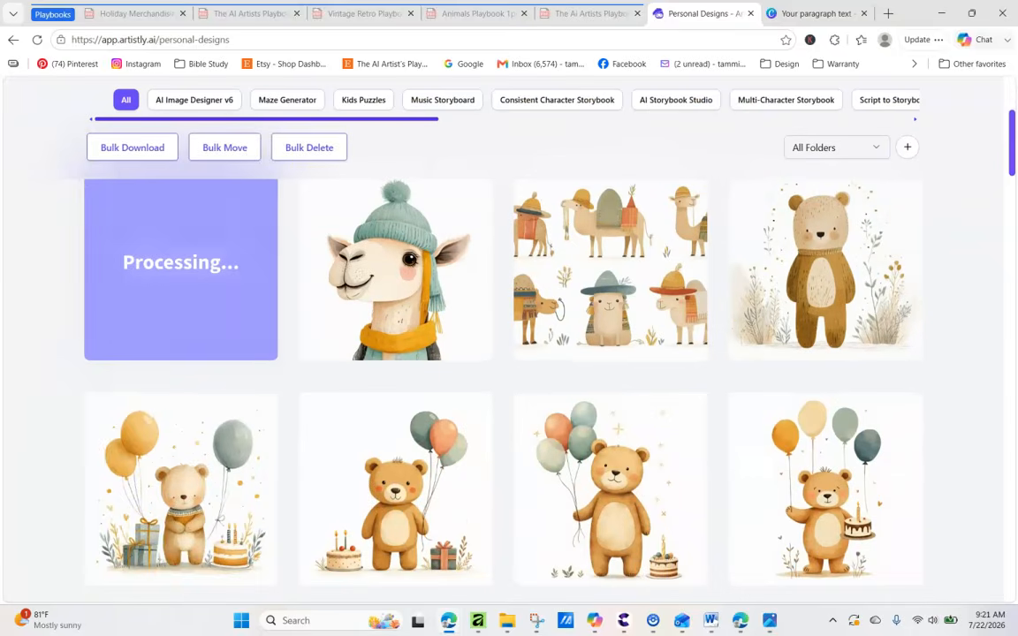
left_click(37, 39)
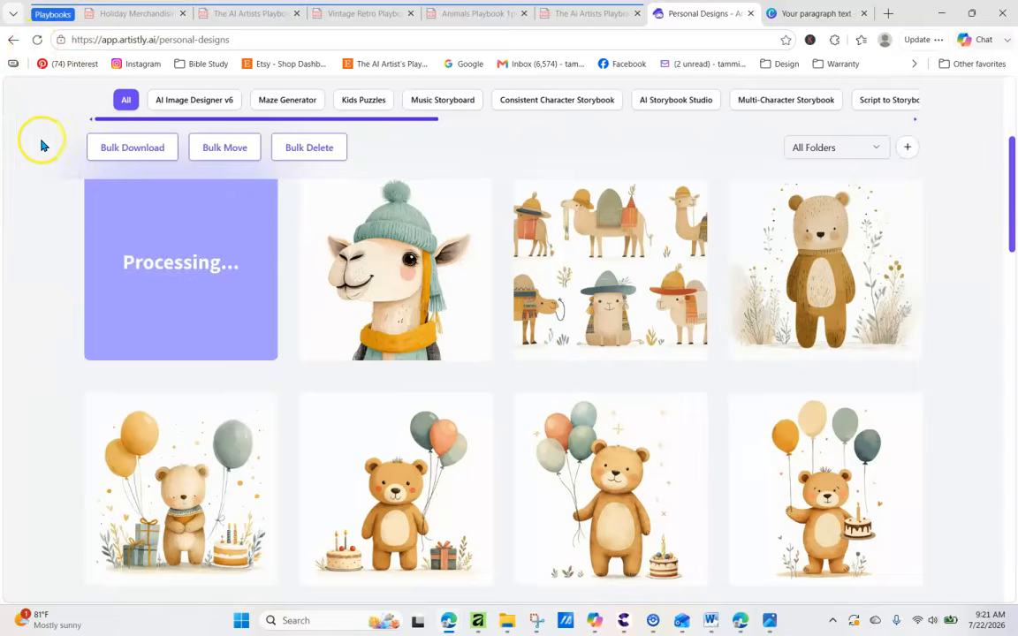
left_click(37, 40)
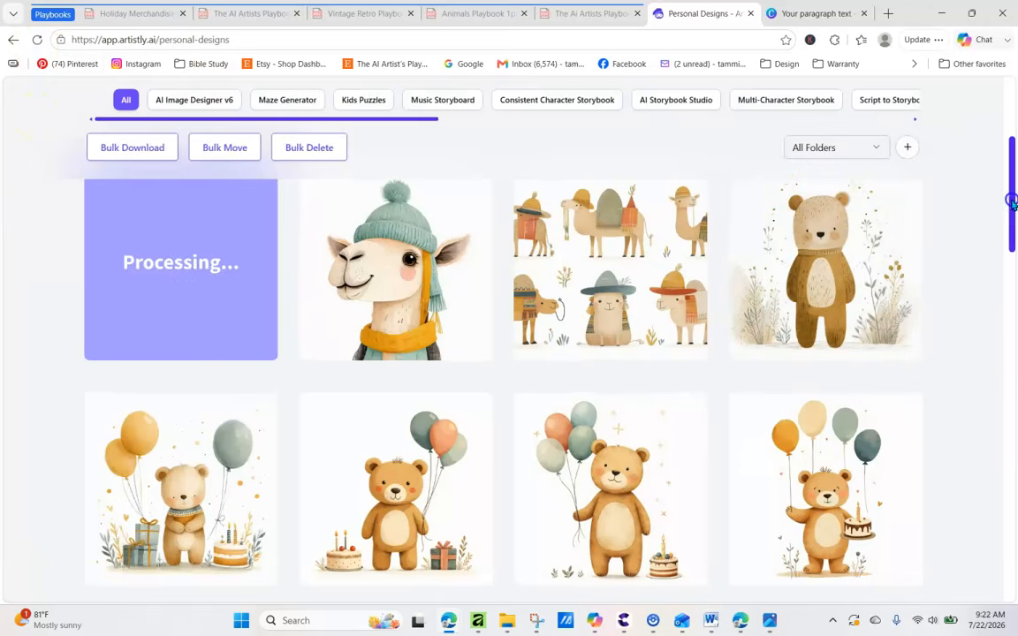
left_click_drag(1012, 201, 1007, 171)
left_click(38, 44)
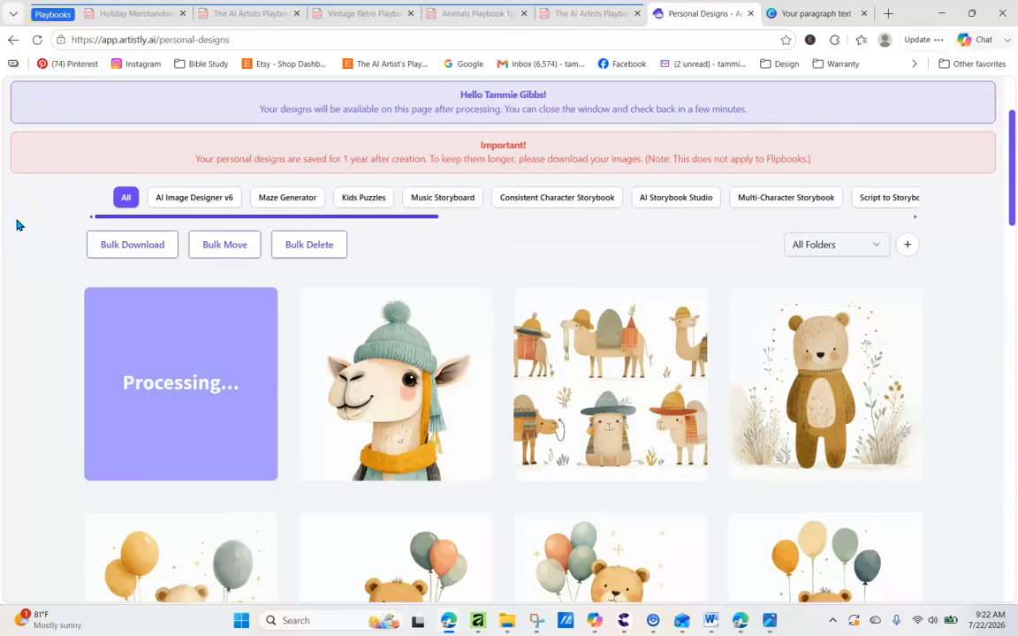
left_click(35, 40)
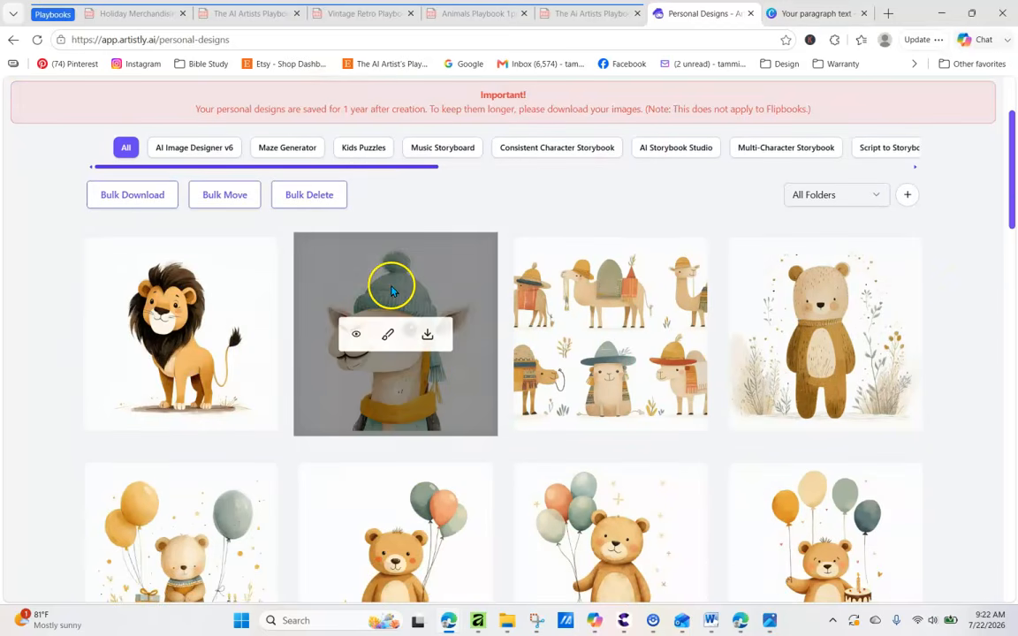
left_click(144, 338)
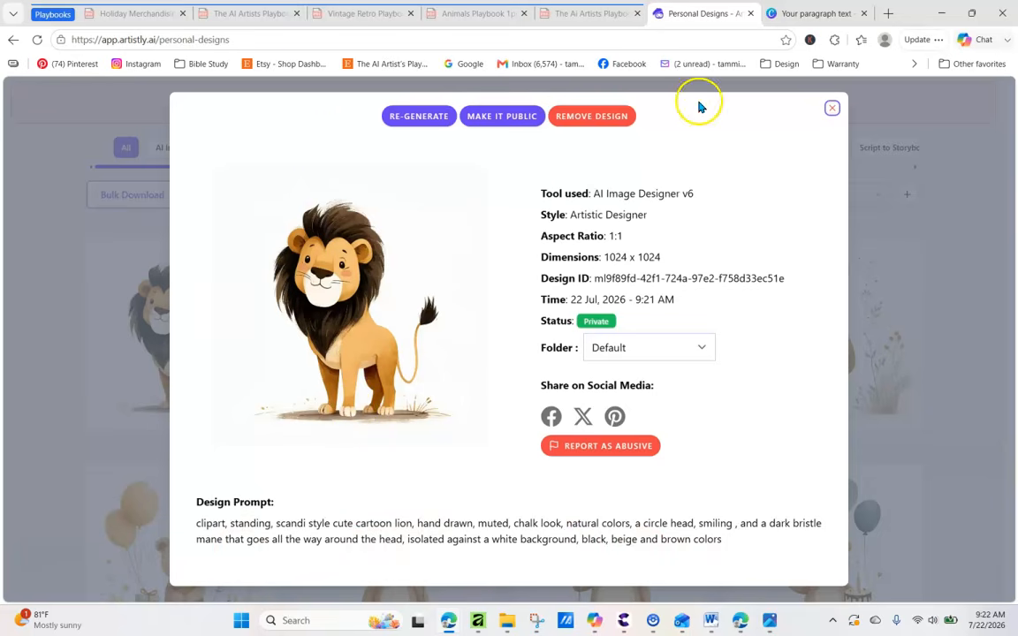
Step: Switch to the AI Artist's Playbook: Animals PDF and go to the table of contents on page 6
left_click(552, 15)
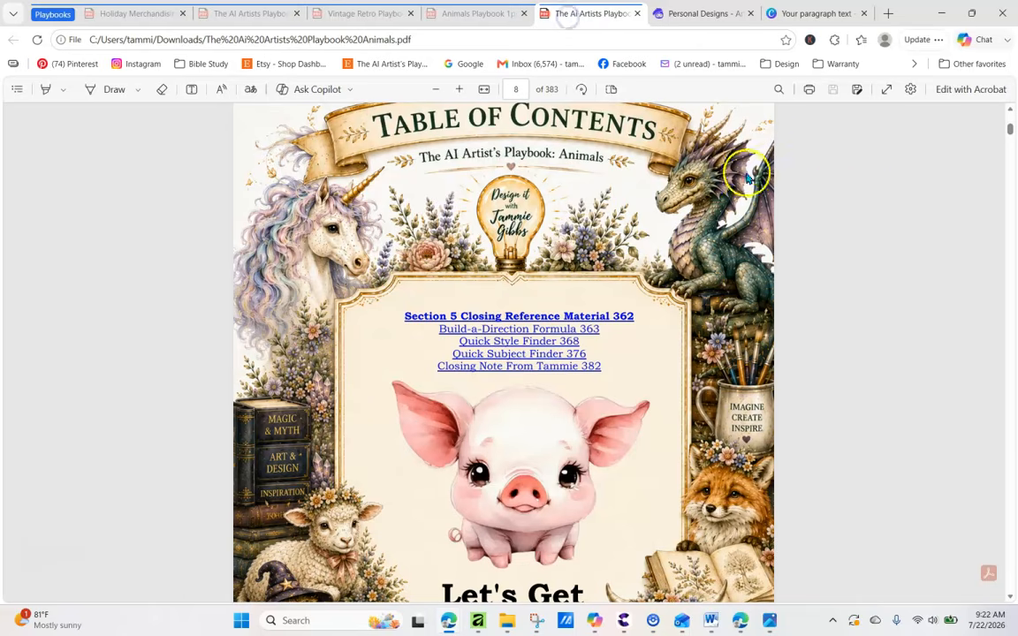
right_click(1012, 116)
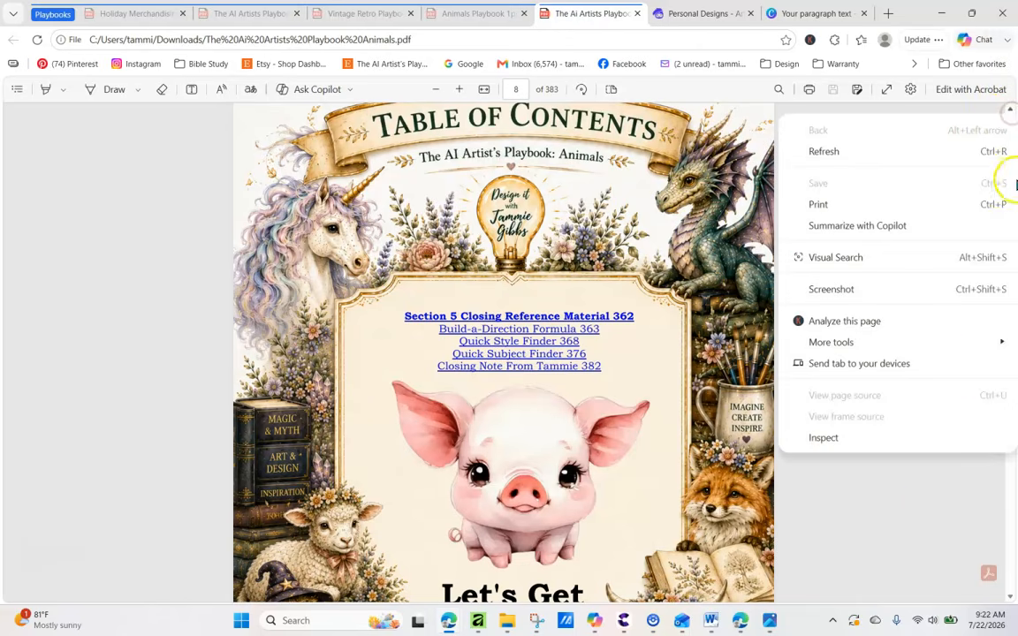
left_click(932, 521)
left_click(521, 91)
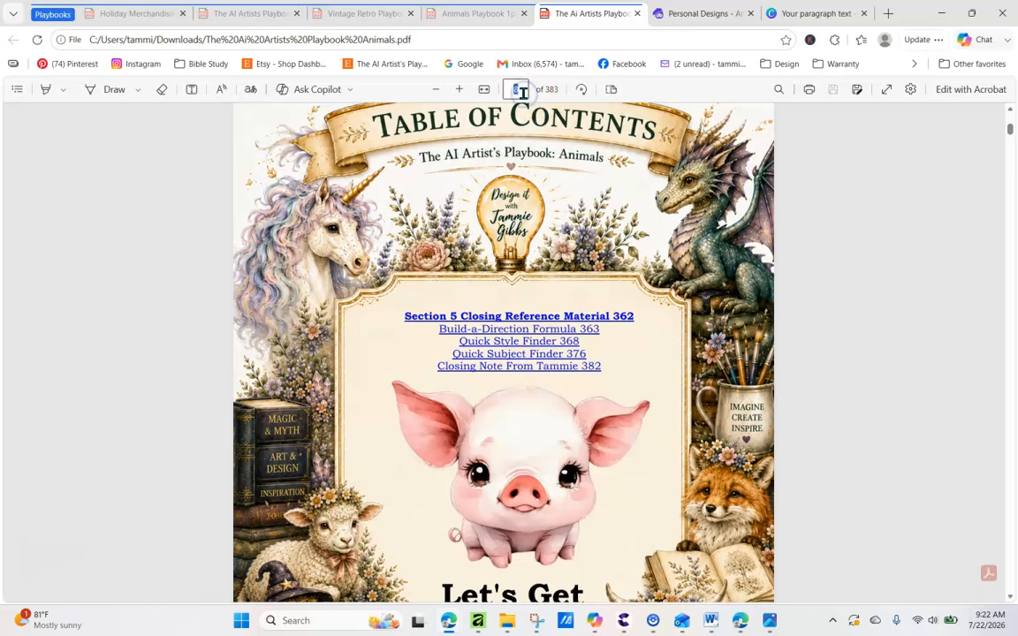
type("6")
key("Return")
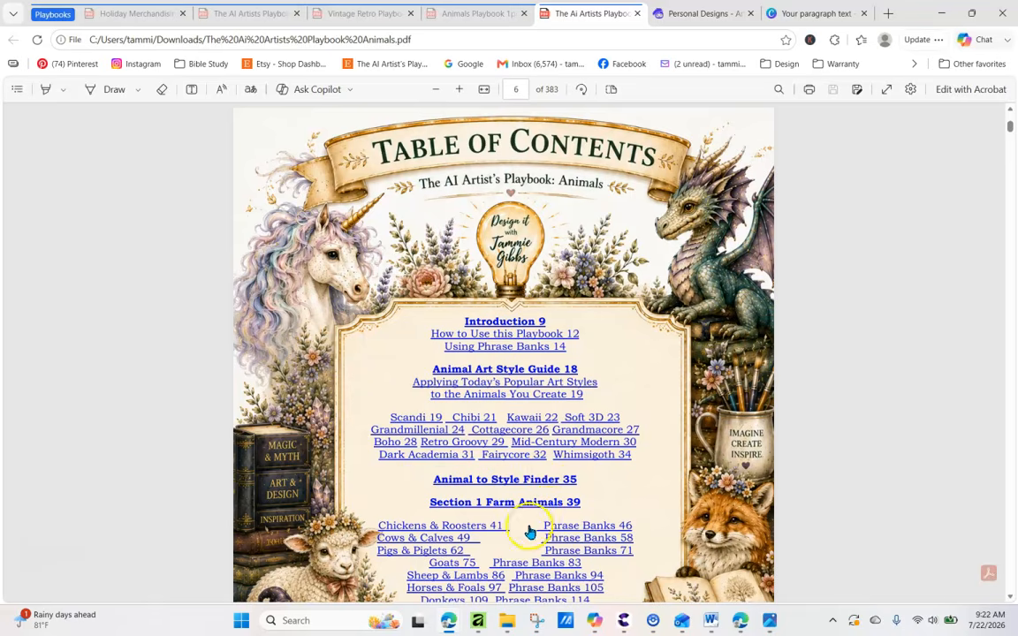
Step: Open the Grandmillennial section from the table of contents and read on to its complete animal-style directions on page 25
left_click(432, 433)
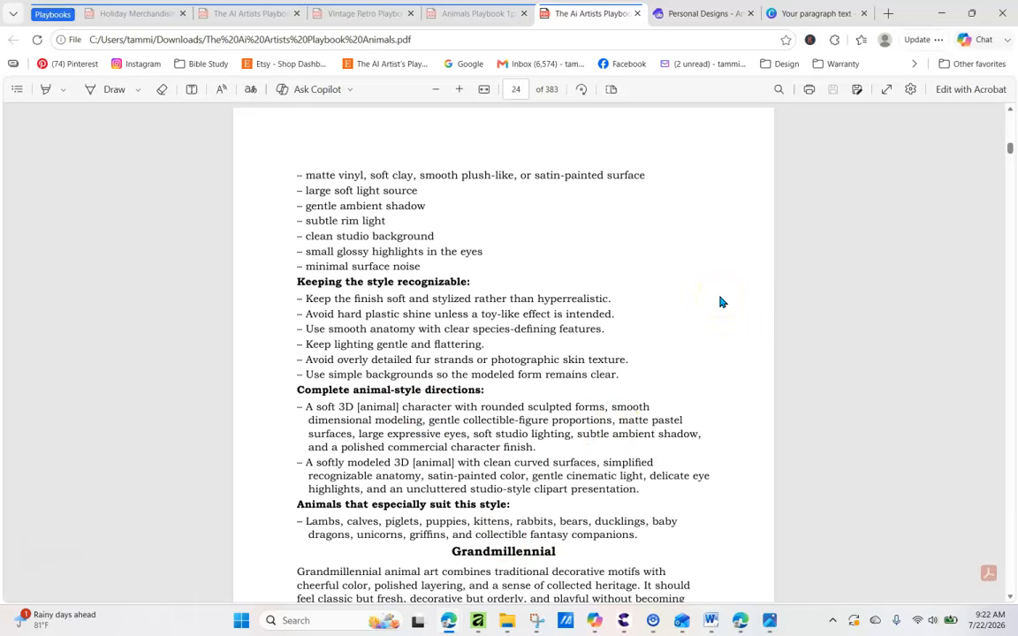
left_click(1010, 597)
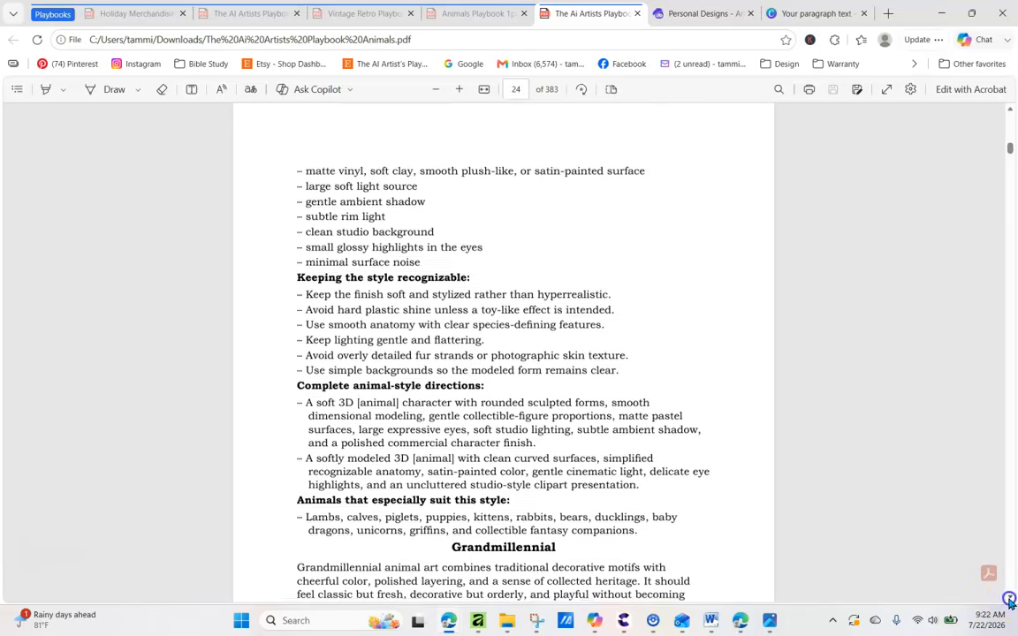
left_click(1010, 599)
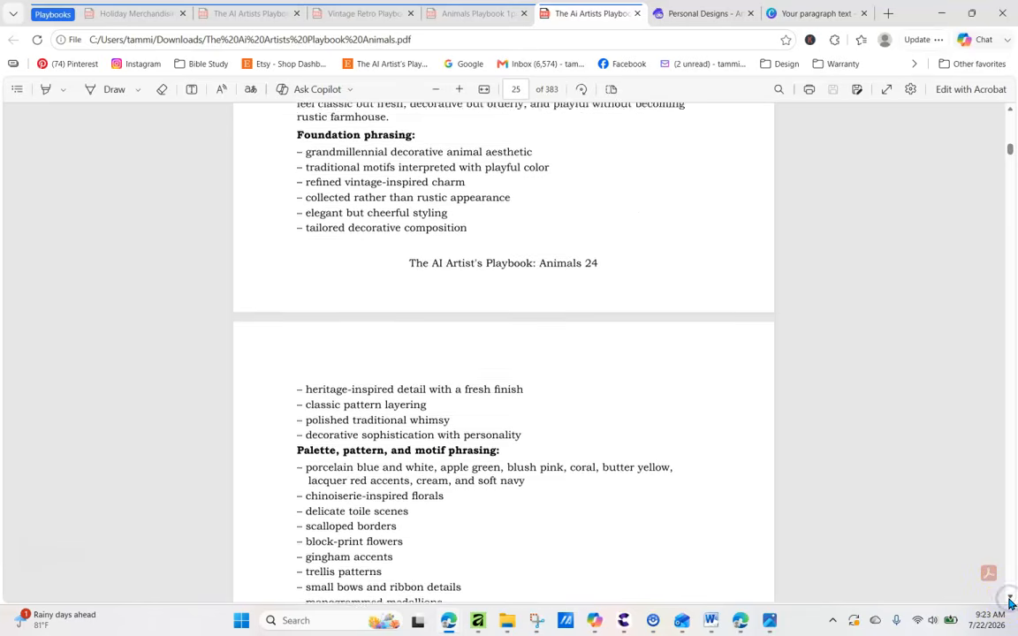
left_click(1010, 599)
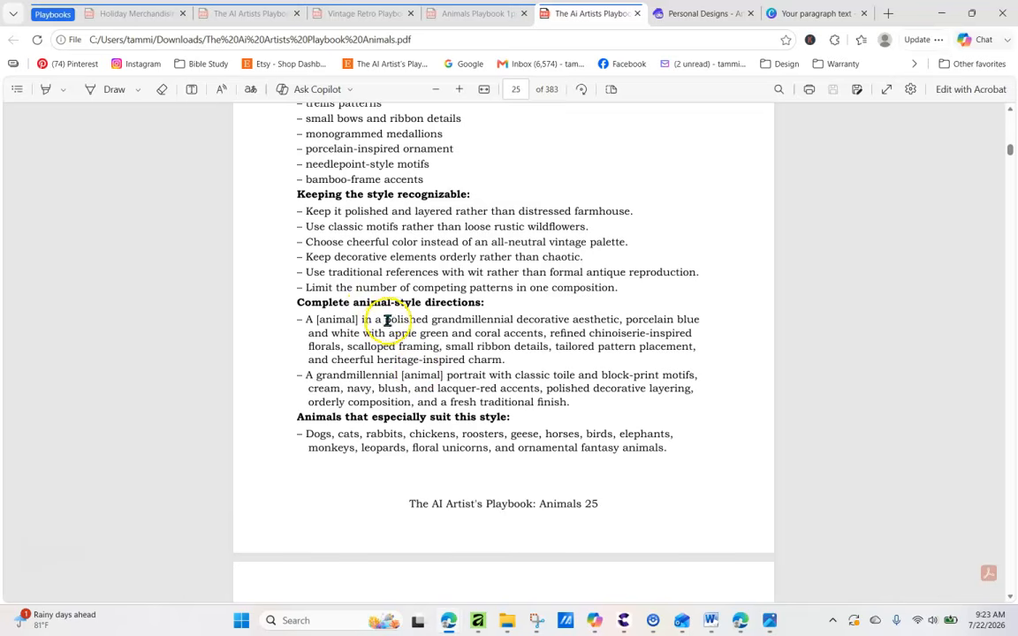
Step: Copy the first grandmillennial direction from "in a polished grandmillennial" through "heritage-inspired charm", and switch back to the lion design in Artistly
left_click_drag(375, 319, 573, 313)
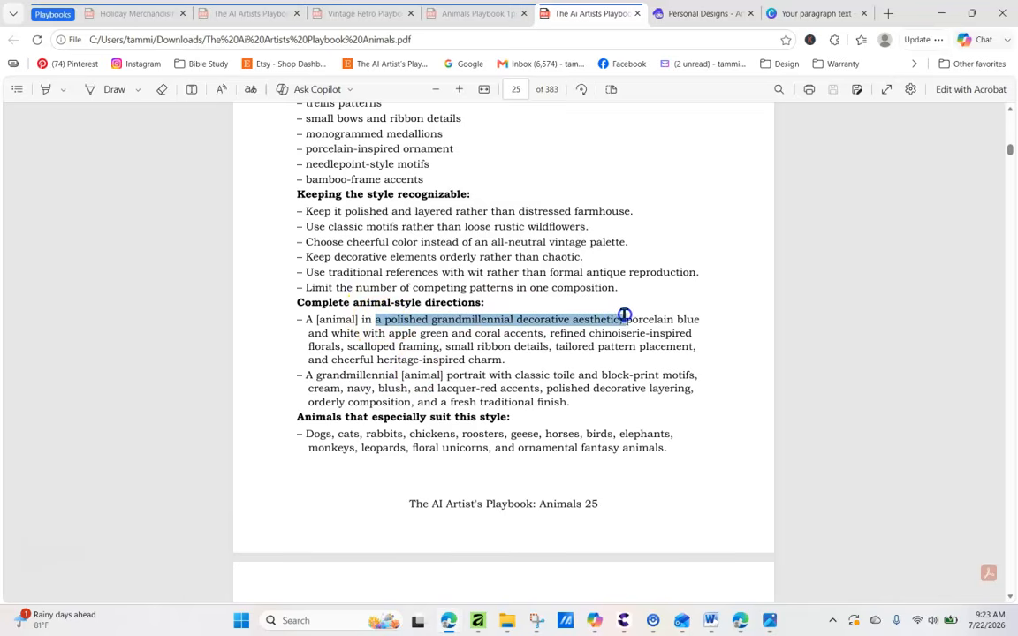
left_click_drag(659, 318, 509, 360)
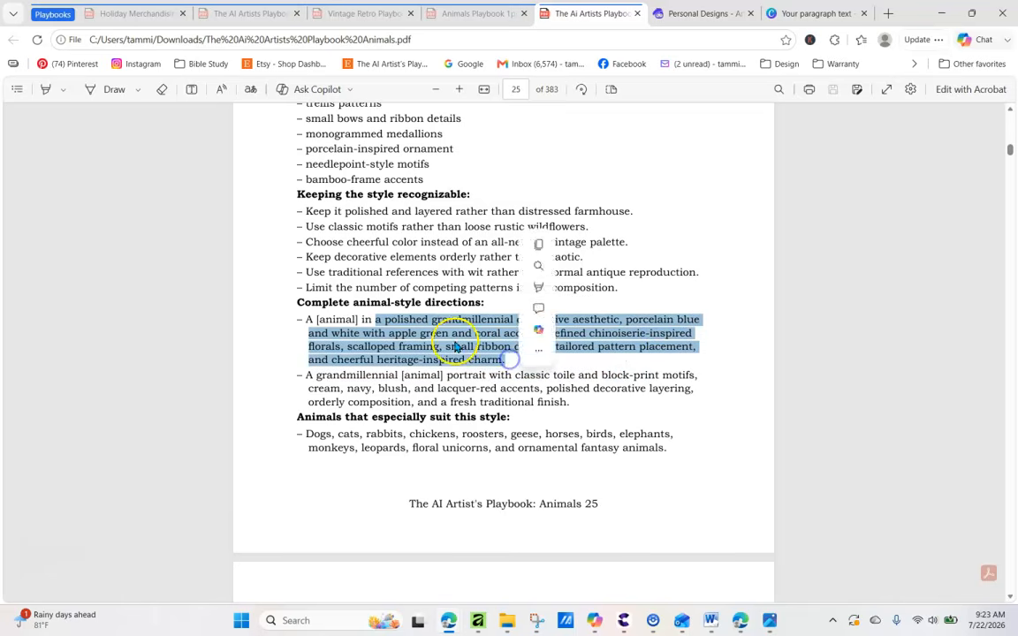
right_click(456, 347)
left_click(370, 336)
left_click(375, 320)
left_click_drag(375, 320, 509, 357)
right_click(468, 359)
left_click(399, 325)
left_click_drag(359, 321, 497, 359)
right_click(454, 353)
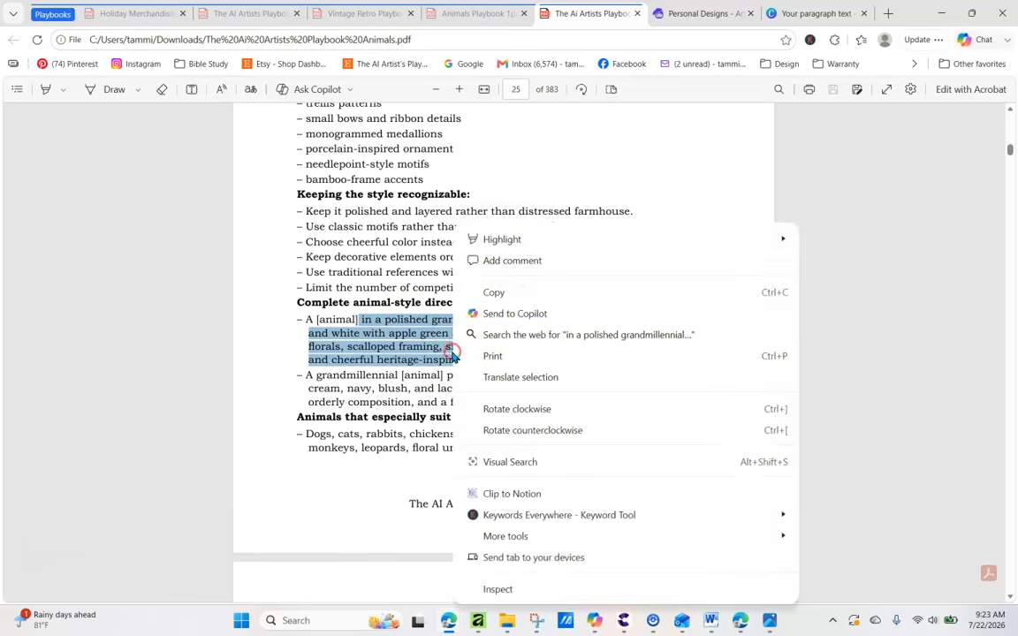
left_click(490, 292)
left_click(720, 16)
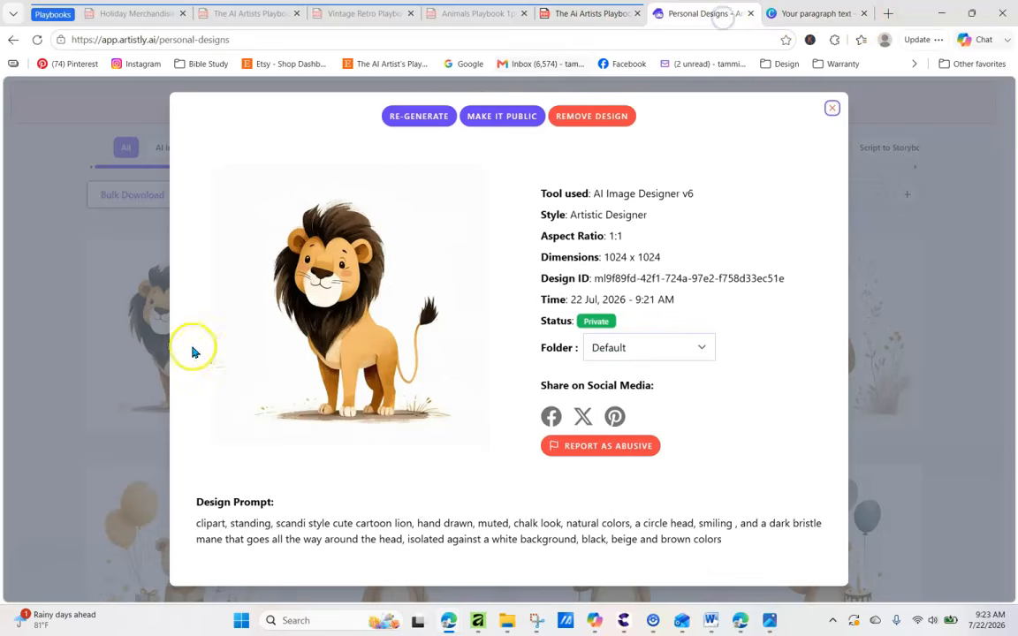
Step: Open the lion's prompt for regeneration, enclose it in square brackets, and append the copied grandmillennial direction
left_click(415, 115)
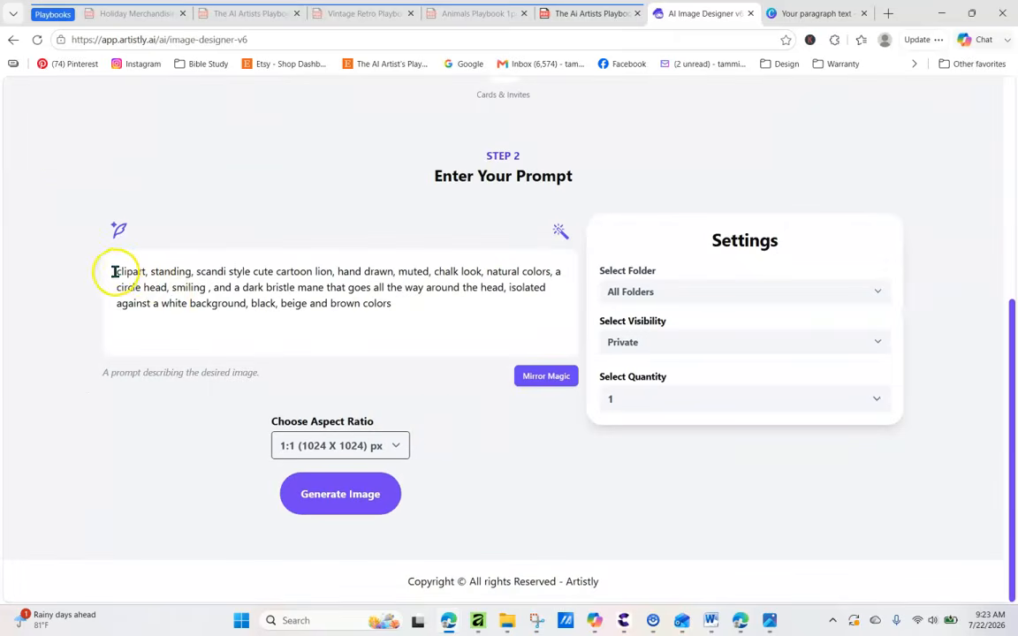
left_click(114, 272)
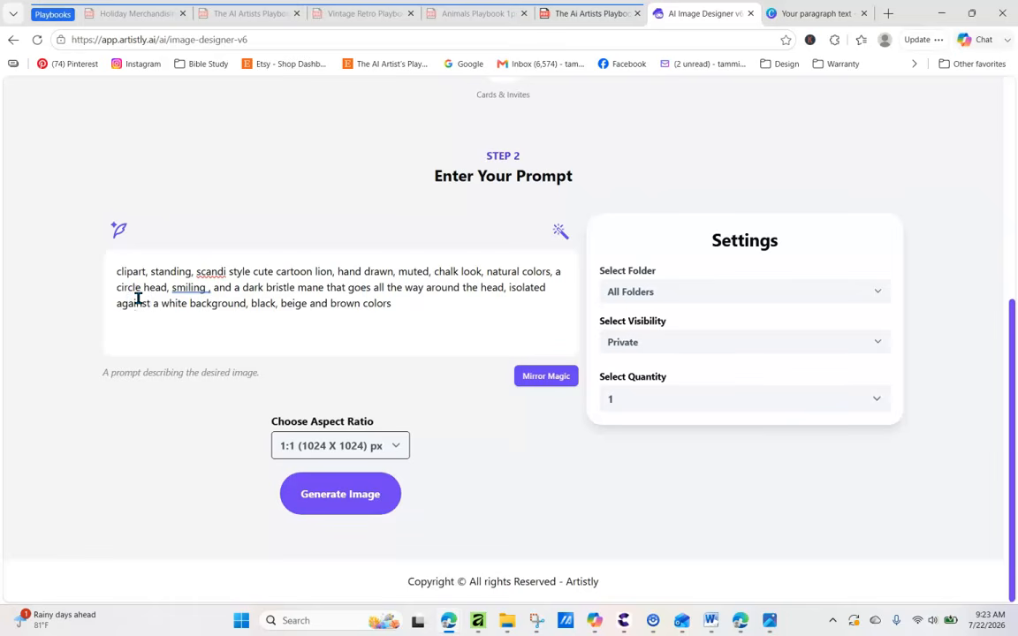
left_click(137, 299)
type("i")
key("BackSpace")
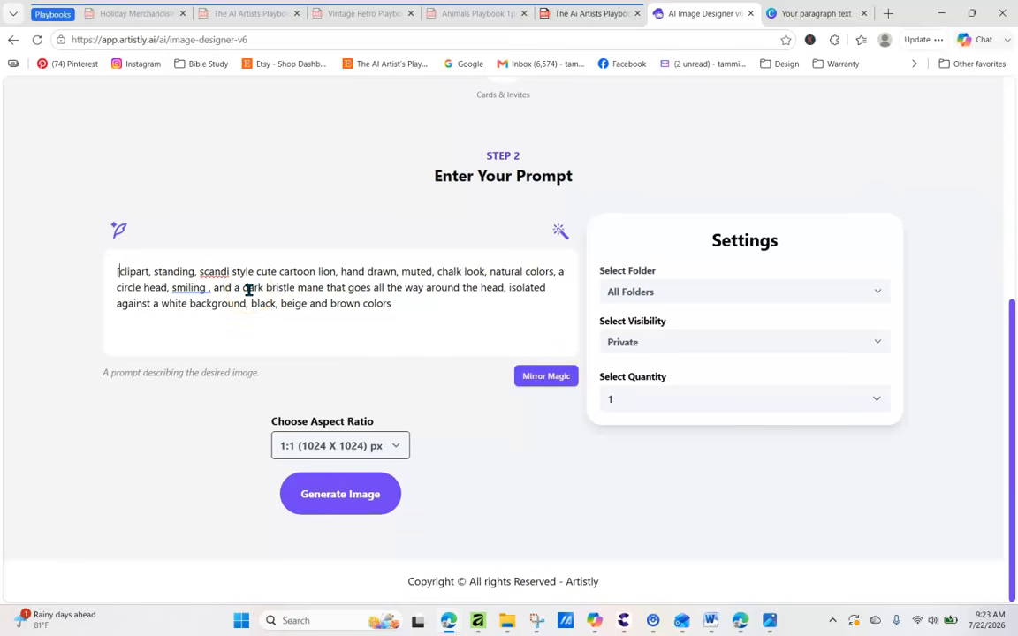
right_click(414, 305)
left_click(483, 405)
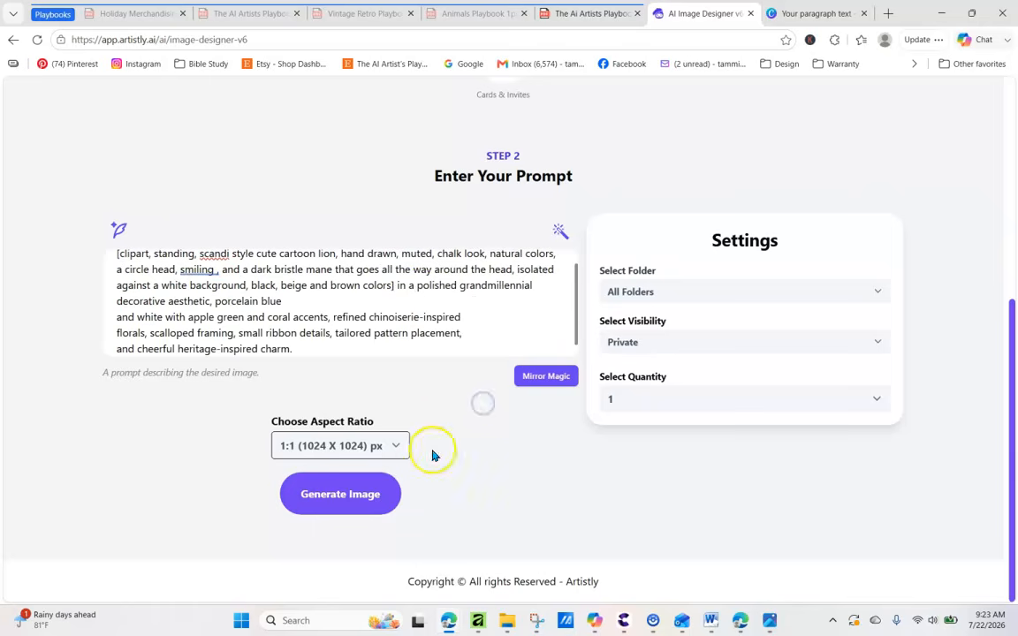
Step: Generate the image, refresh the personal designs until processing finishes, and open the new lion design's details
left_click(504, 495)
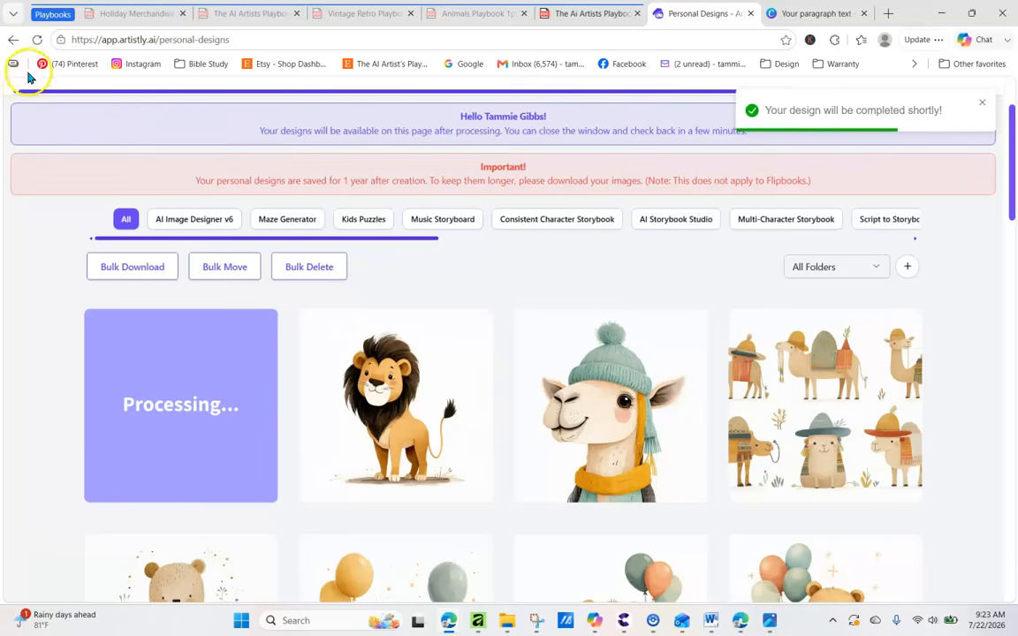
left_click(37, 40)
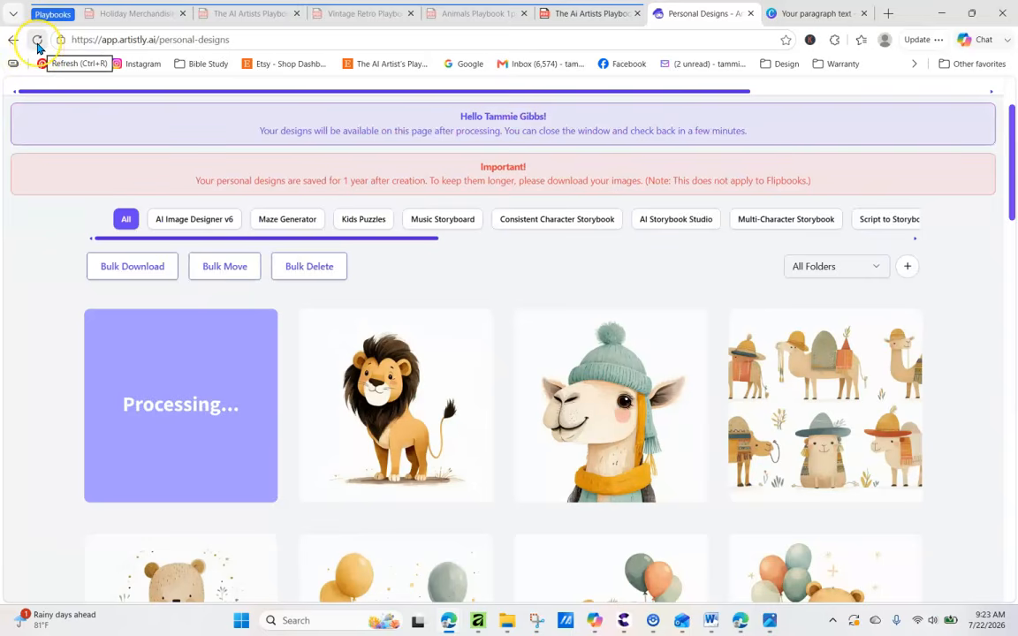
left_click(37, 40)
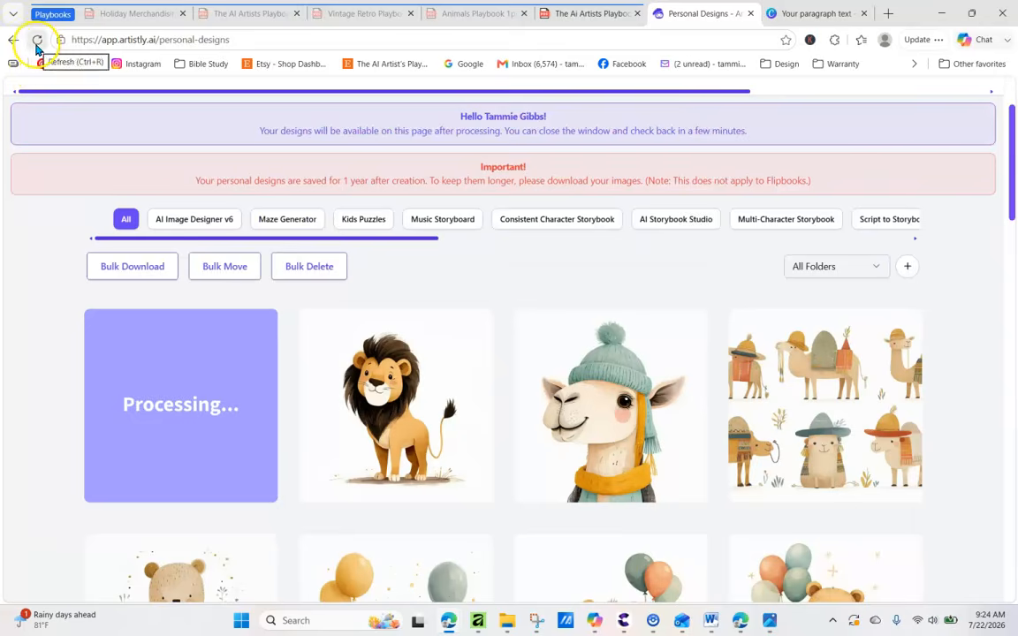
left_click(37, 41)
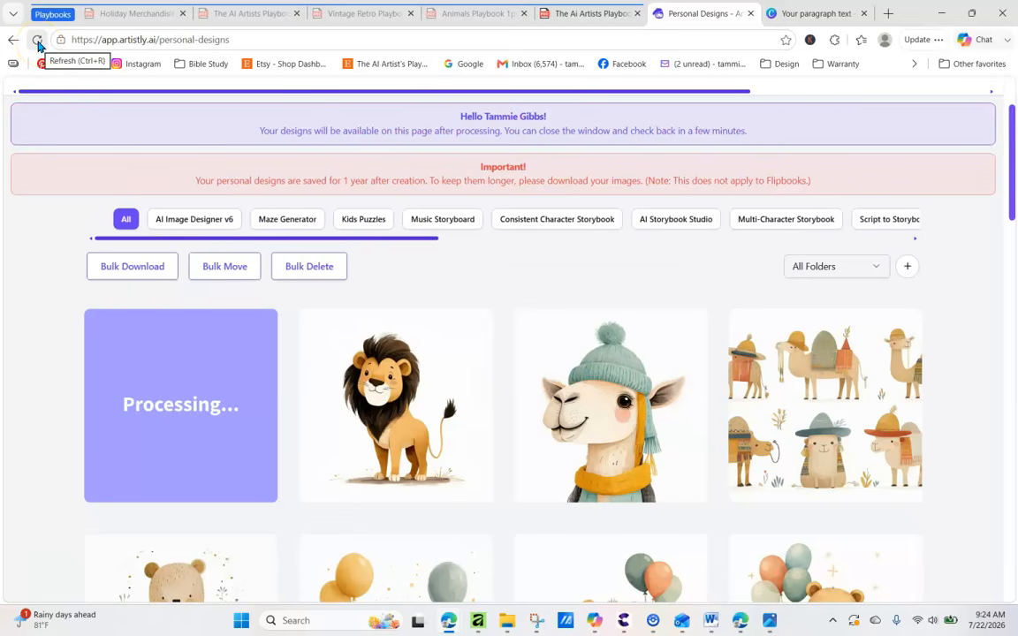
left_click(37, 41)
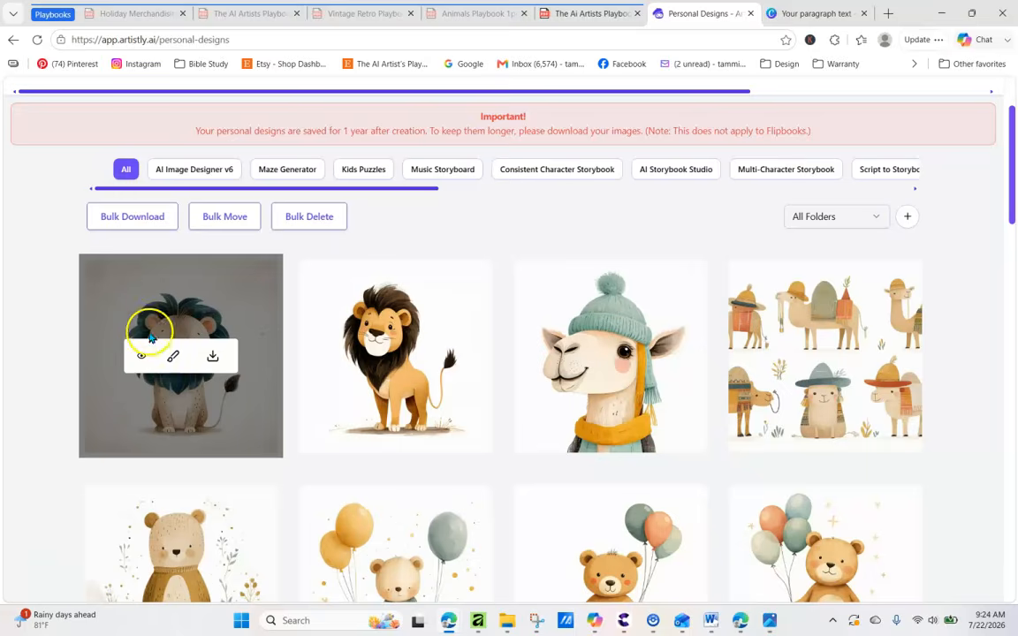
left_click(141, 356)
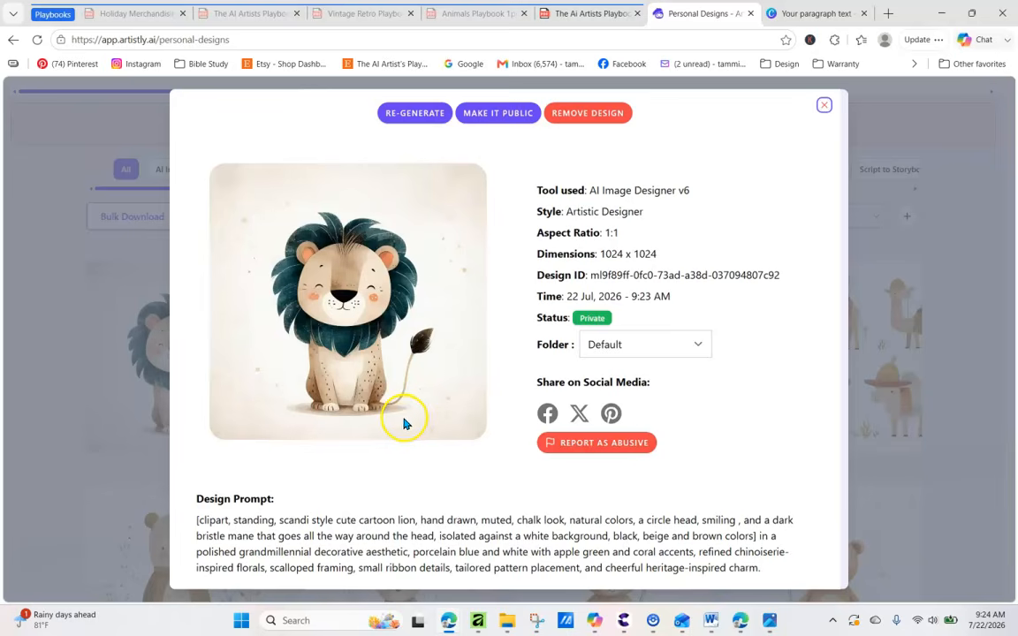
Step: Open the new lion design's prompt for regeneration and go to the end of the prompt text
left_click(416, 113)
scroll(464, 270, "down", 3)
left_click_drag(463, 272, 248, 288)
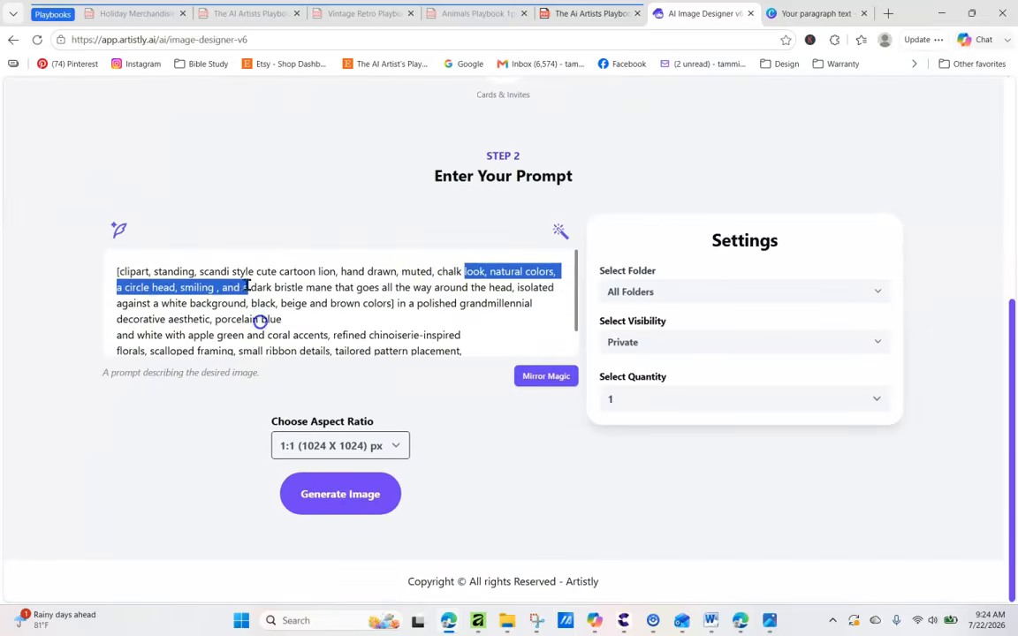
left_click(487, 335)
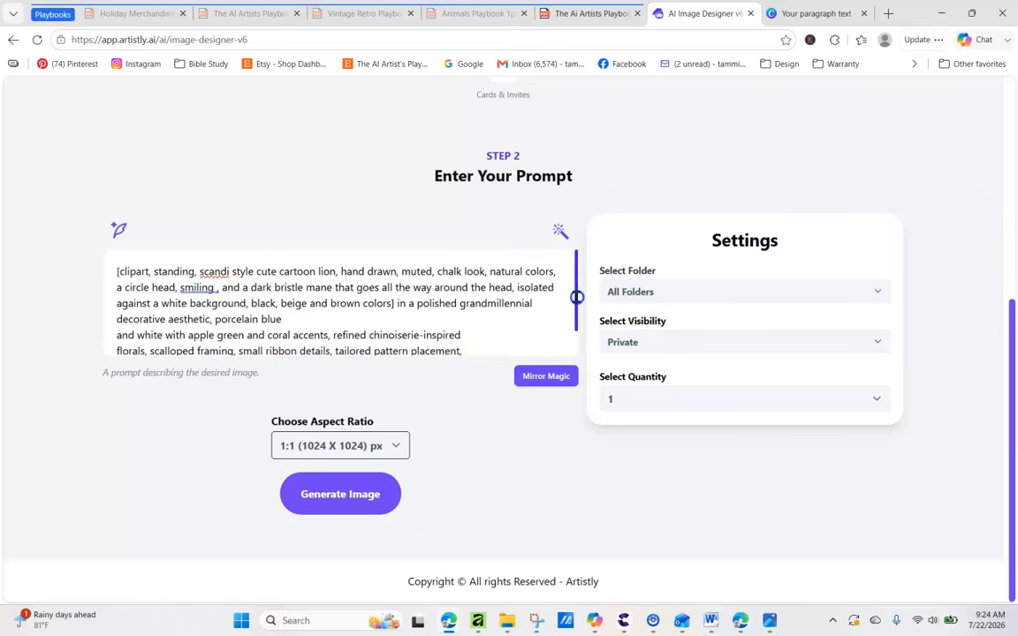
left_click_drag(576, 297, 580, 355)
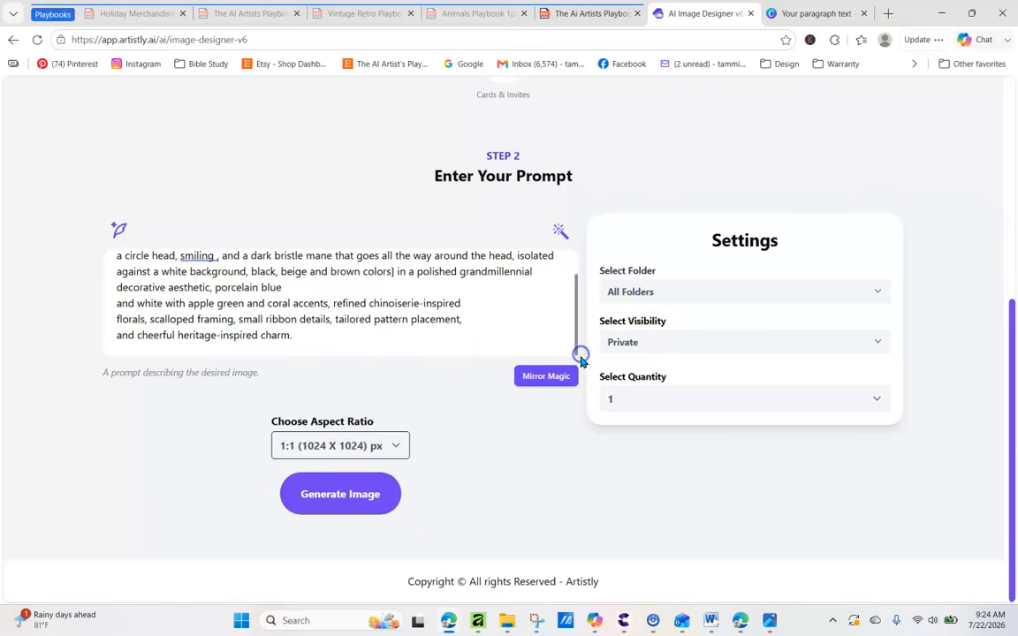
Step: Switch to the AI Artist's Playbook: Animals PDF and look back through the Grandmillennial and Soft 3D style sections
left_click(591, 13)
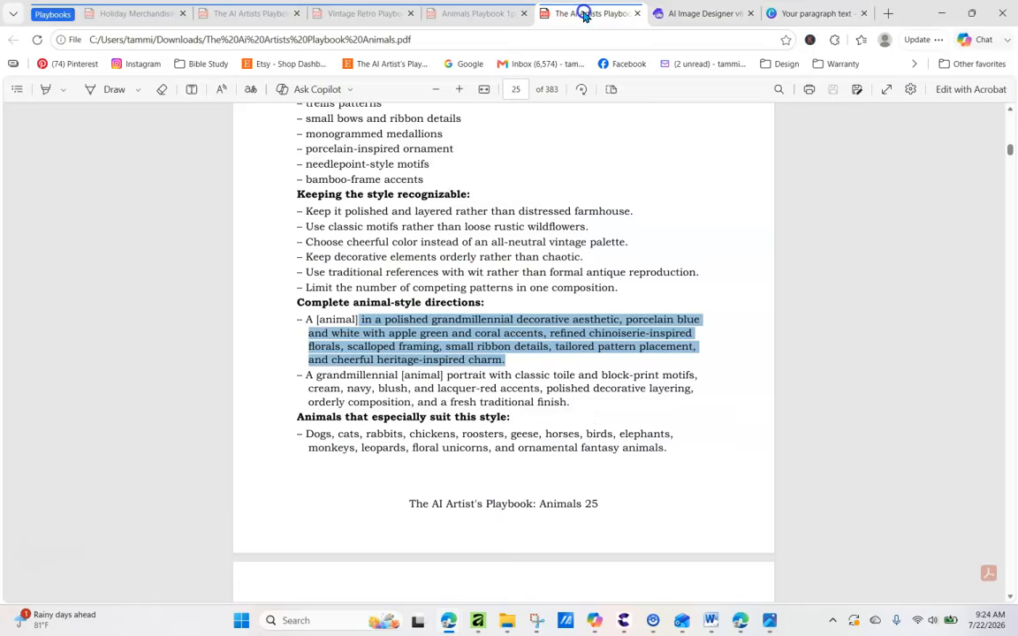
left_click(724, 237)
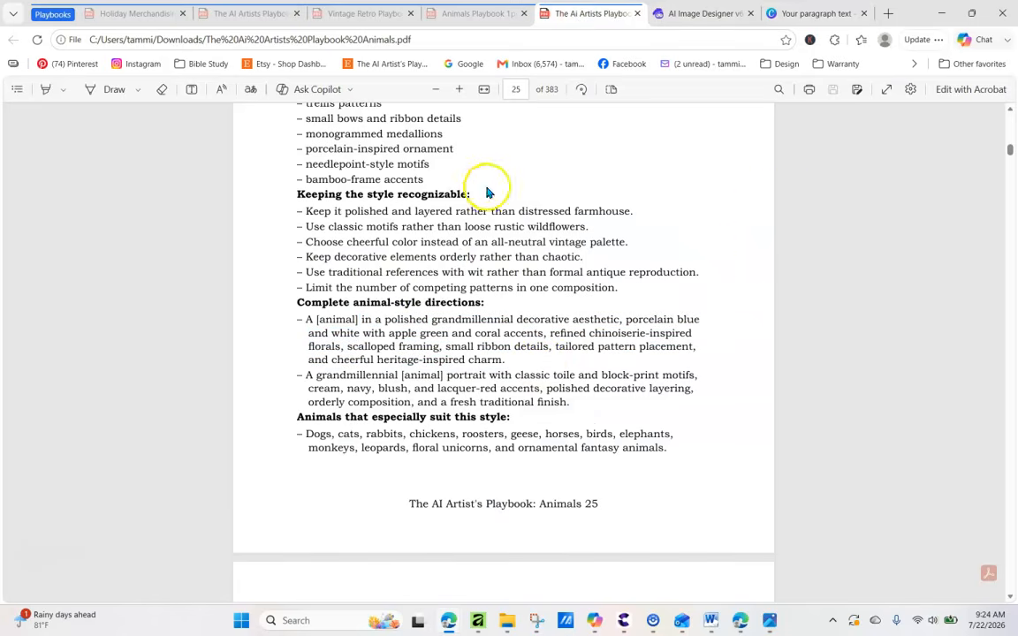
left_click(1010, 110)
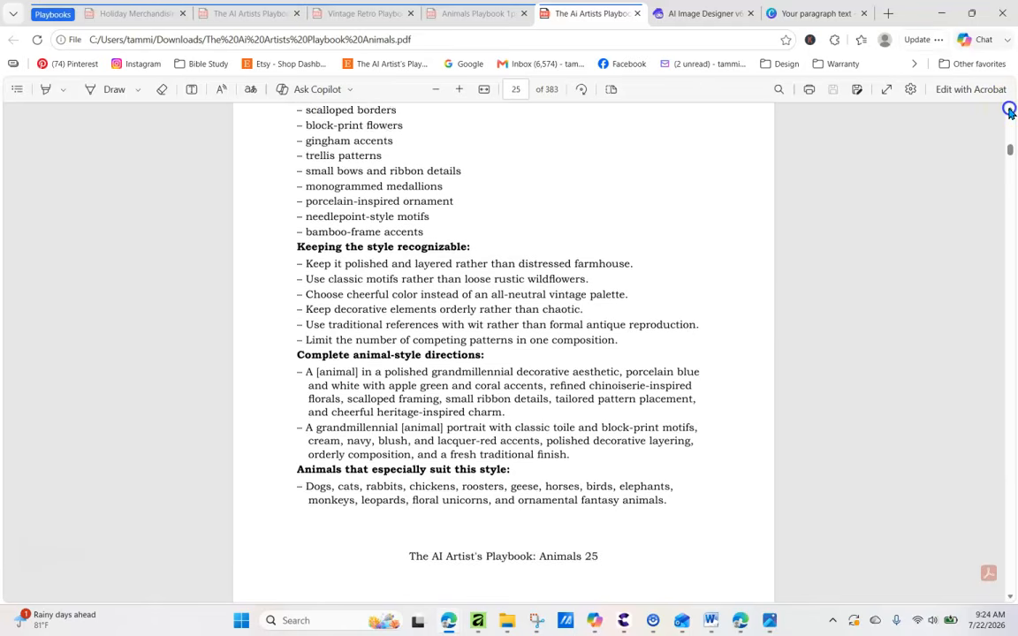
left_click(1010, 110)
left_click(1010, 110)
left_click(1012, 113)
left_click(1012, 113)
left_click(1012, 113)
left_click(1012, 113)
left_click(1010, 110)
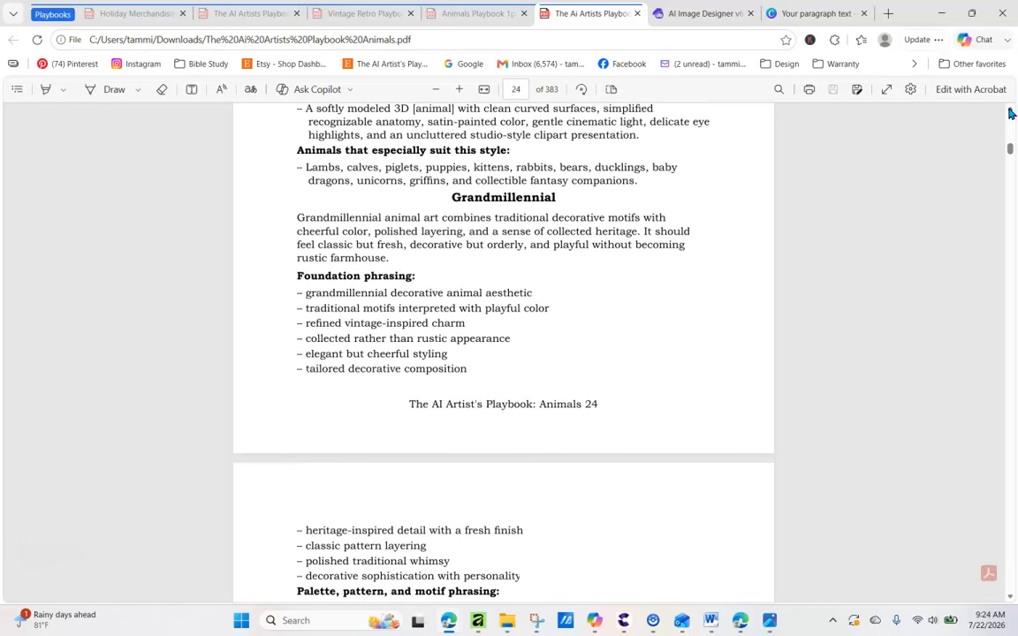
left_click(1012, 114)
left_click(1012, 113)
left_click(1012, 113)
left_click(1012, 114)
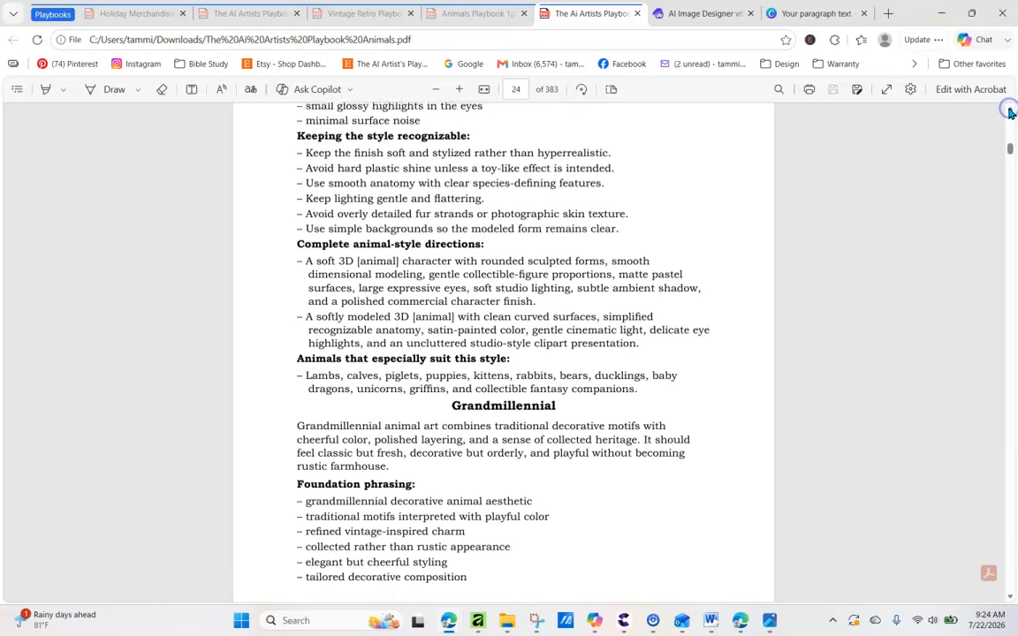
left_click(1012, 113)
left_click(1012, 113)
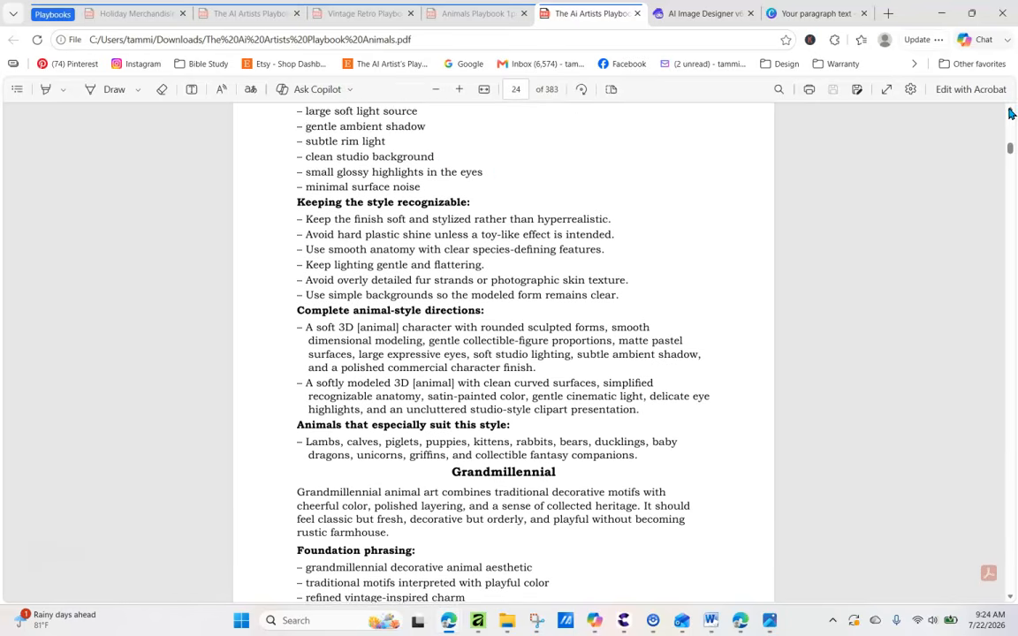
left_click(1012, 114)
left_click(1012, 113)
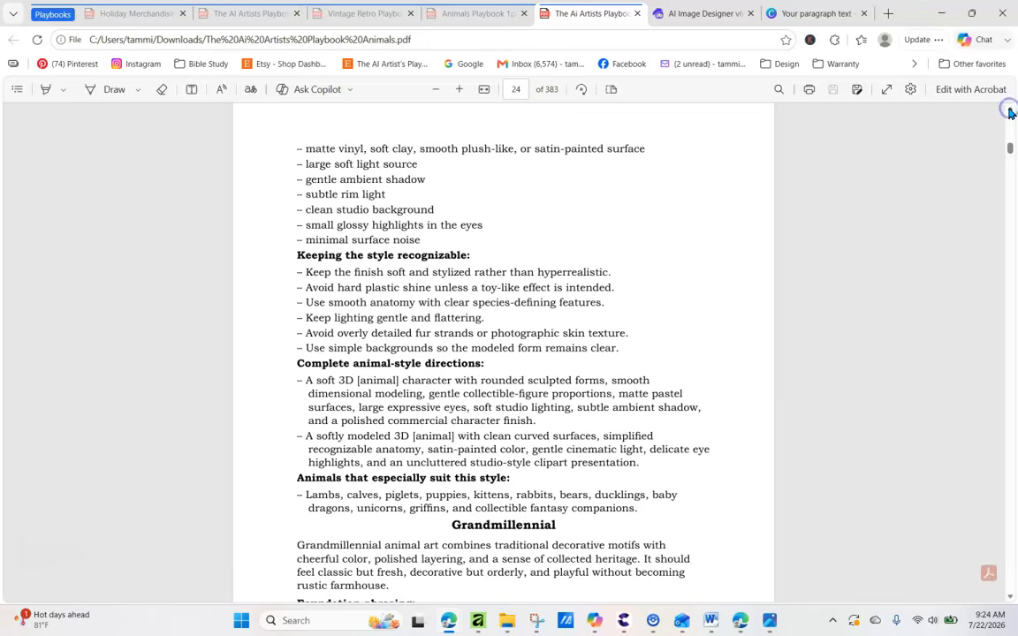
left_click_drag(1012, 113, 1012, 113)
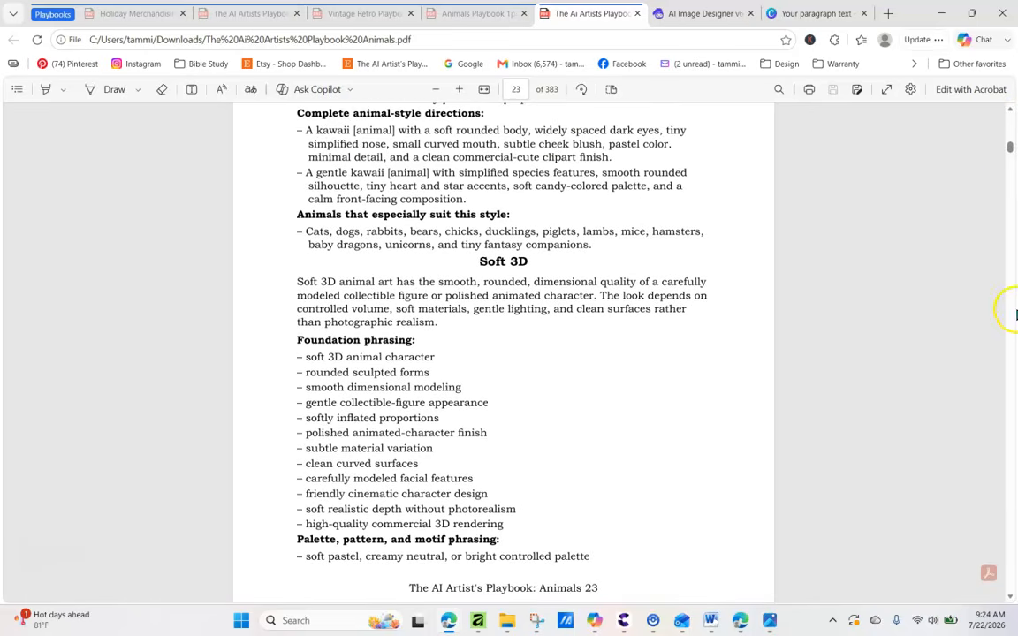
left_click(1012, 157)
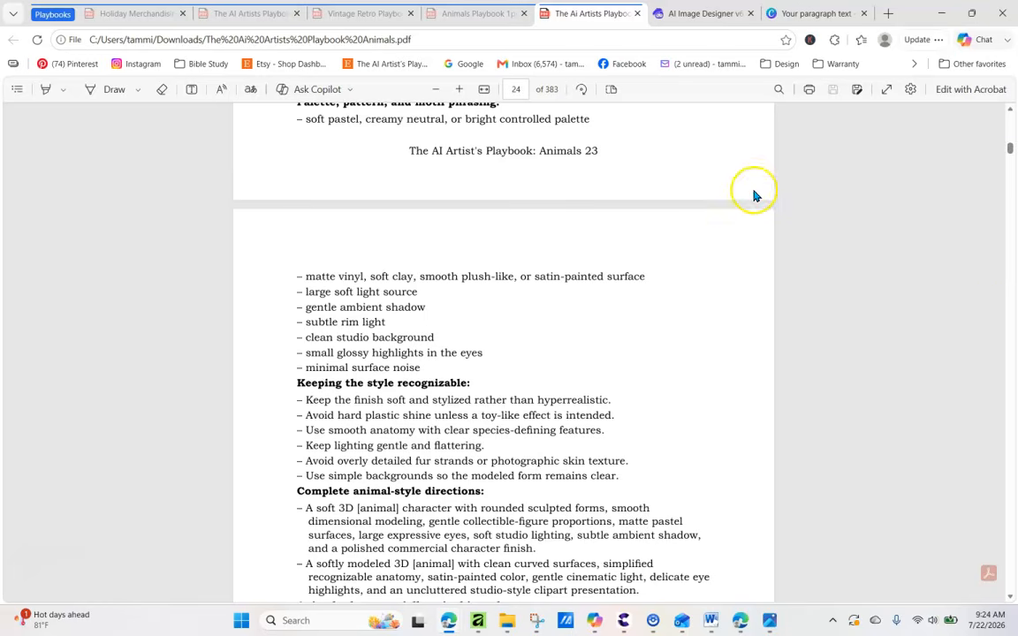
Step: Return to the table of contents on page 6, open the Cows & Calves section, and view its recognizable features
left_click(525, 89)
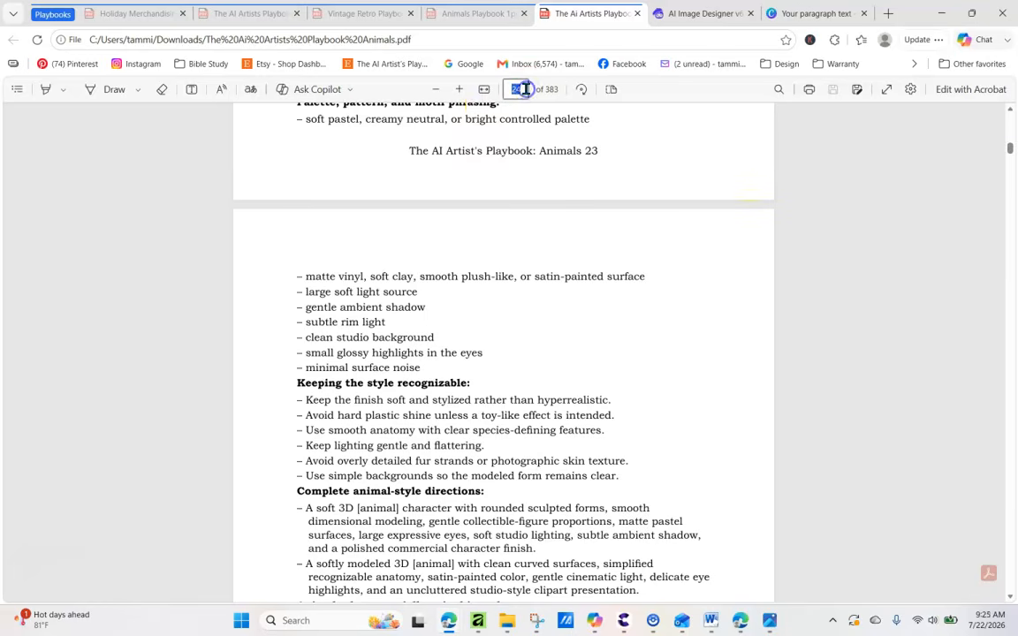
type("6")
key("Return")
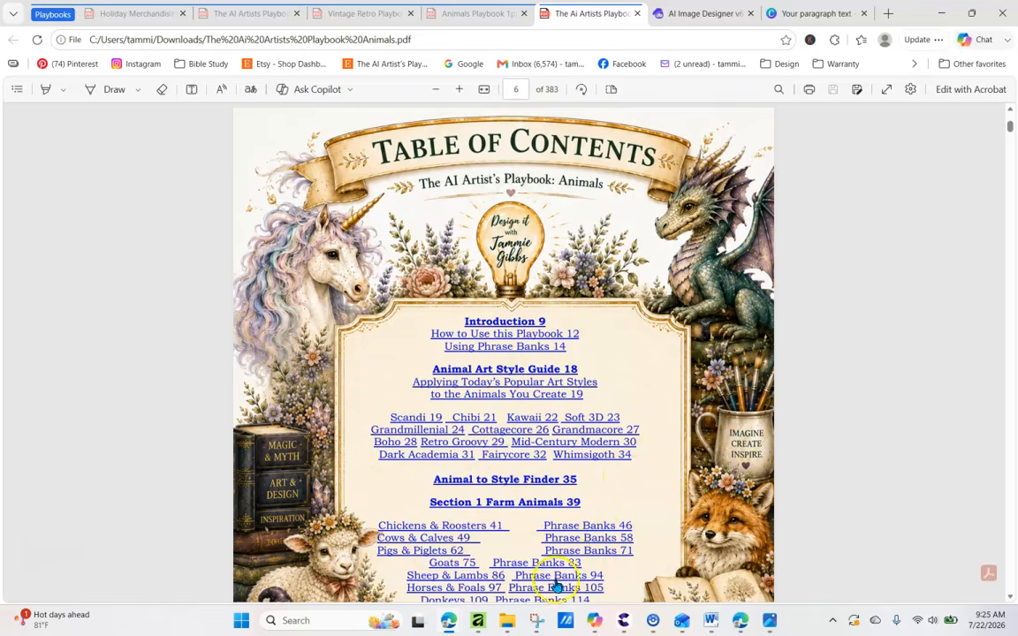
left_click(447, 541)
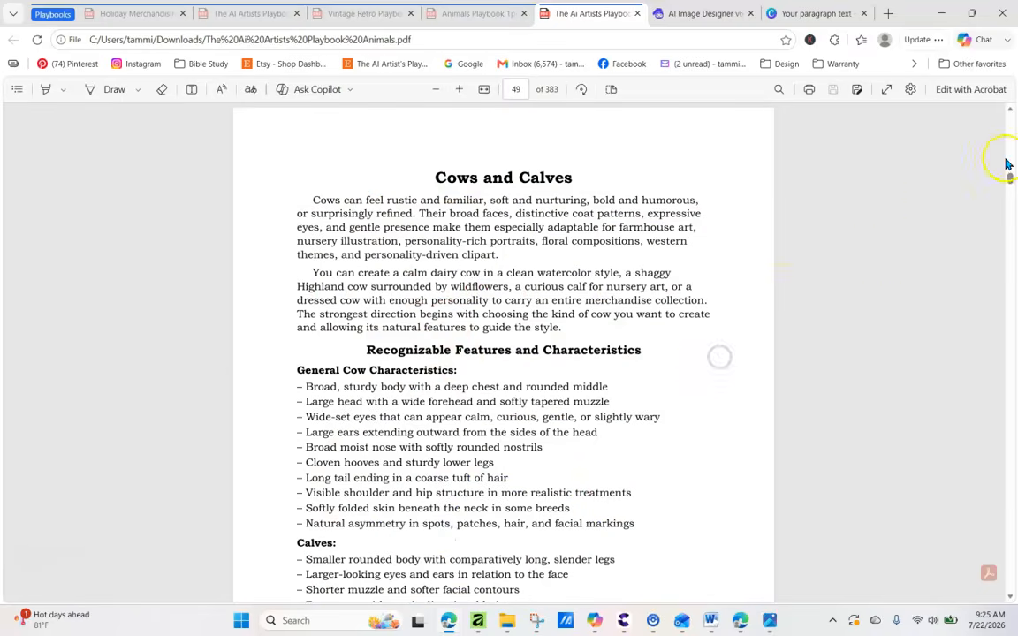
scroll(916, 248, "down", 1)
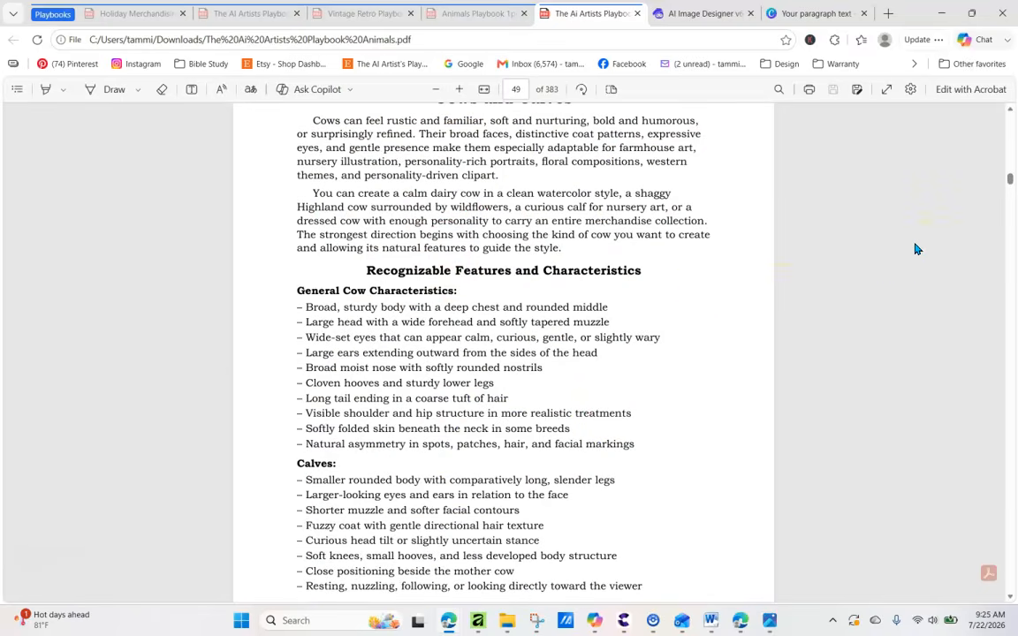
Step: Go to the table of contents on page 7 and open the Sassy and Expressive Animals section
left_click(520, 91)
key("Return")
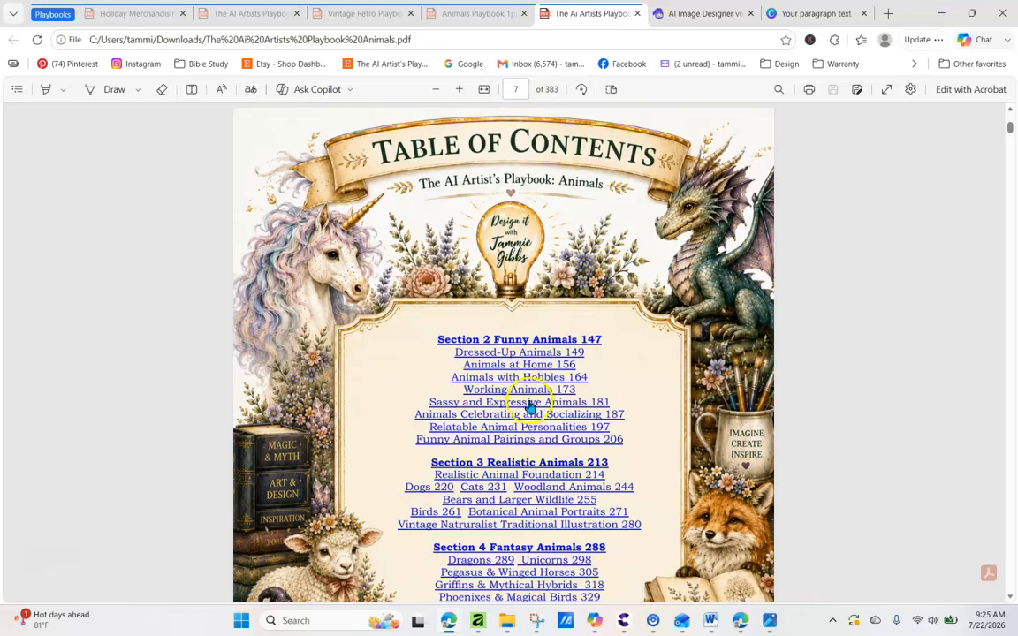
left_click(492, 404)
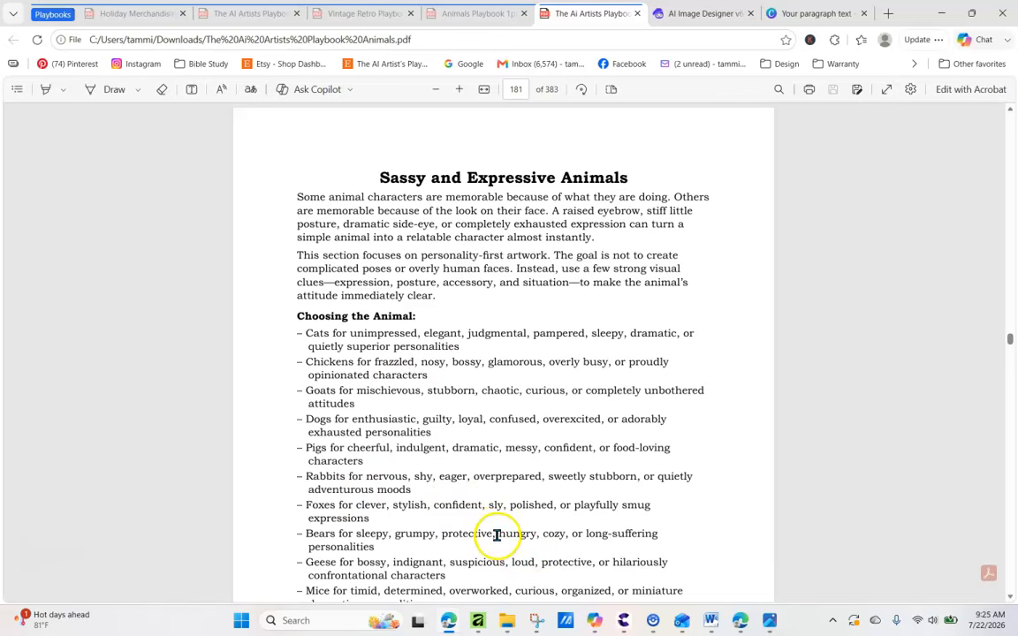
Step: Read through the Sassy and Expressive Animals section down to "Accessories That Strengthen the Attitude" on page 183
left_click(1010, 598)
left_click(1010, 600)
left_click(1010, 600)
left_click(1010, 600)
left_click(1010, 600)
left_click(1010, 600)
left_click(1010, 600)
left_click(1010, 600)
left_click(1010, 600)
left_click(1010, 600)
left_click(1010, 600)
left_click(1010, 600)
left_click(1010, 600)
left_click(1010, 600)
left_click(1010, 600)
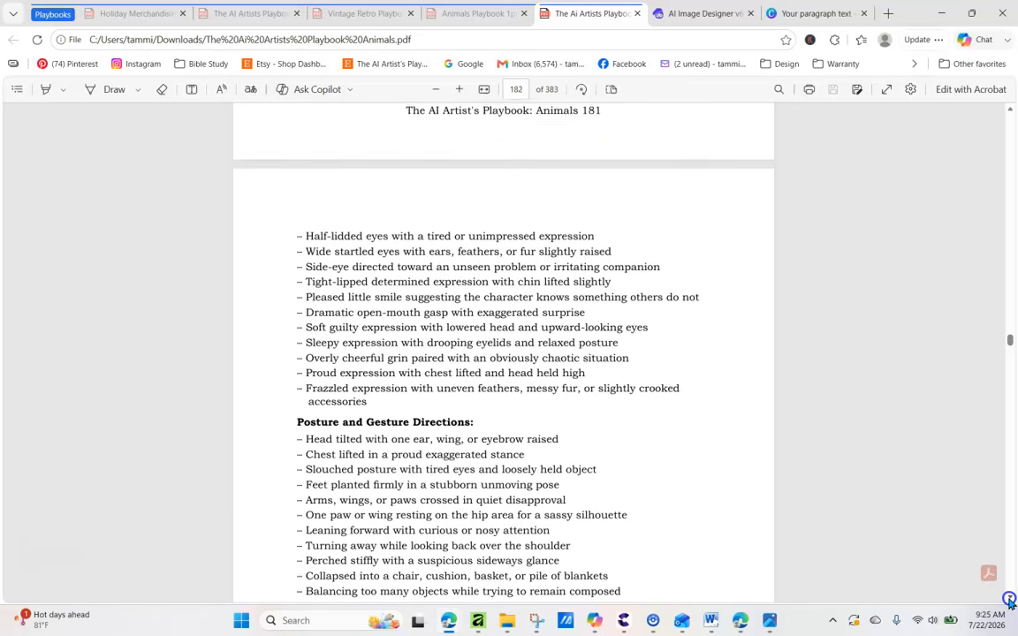
left_click(1010, 600)
left_click(1010, 600)
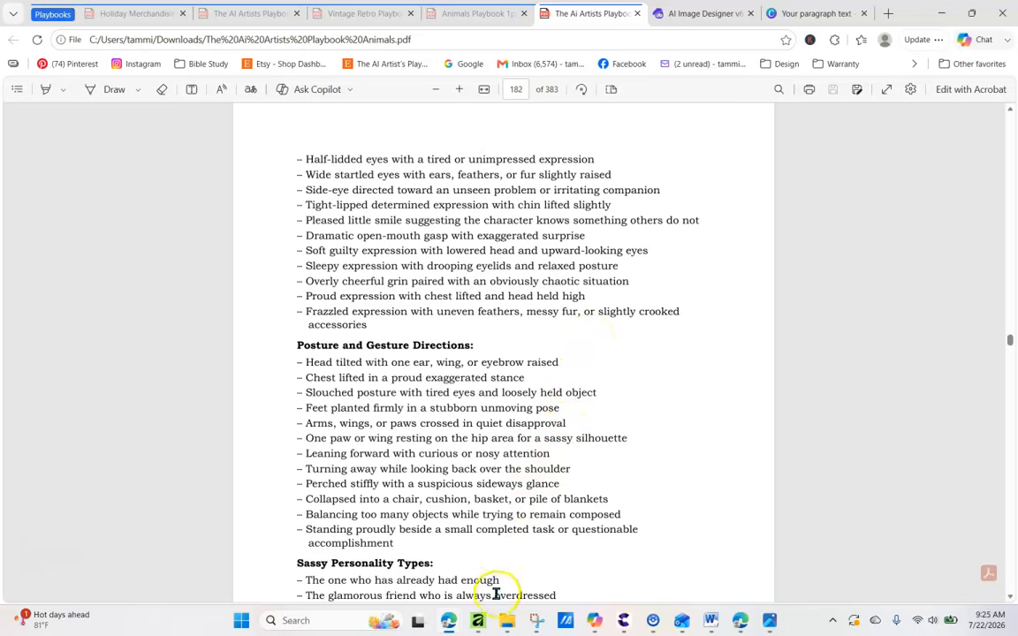
left_click(1008, 598)
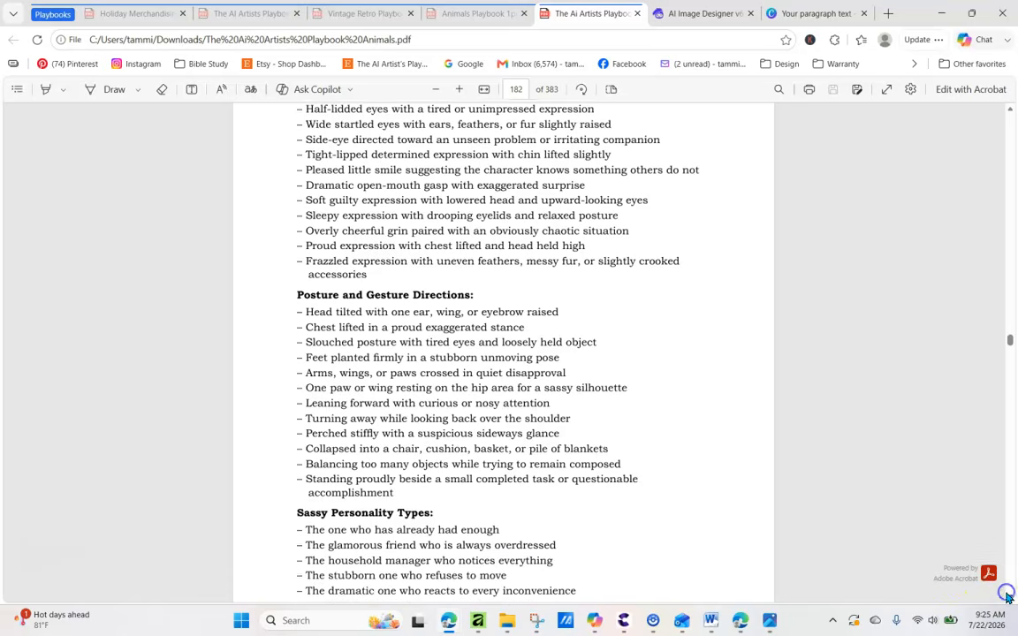
scroll(1009, 597, "down", 5)
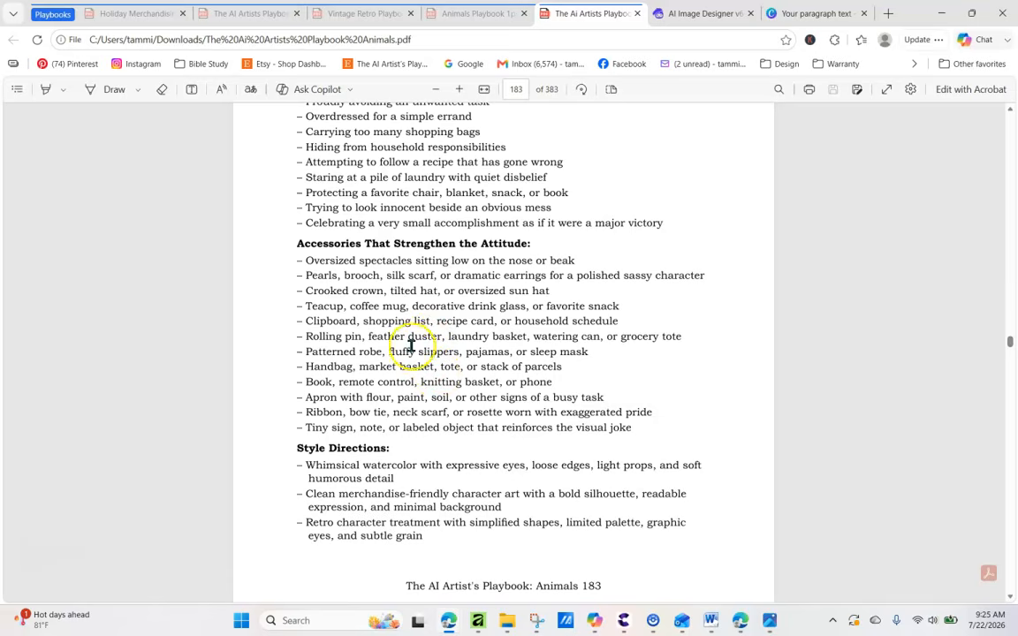
Step: Copy "Pearls, brooch, silk scarf, or dramatic earrings for a polished sassy character" and switch back to the Artistly image designer
left_click_drag(306, 277, 710, 281)
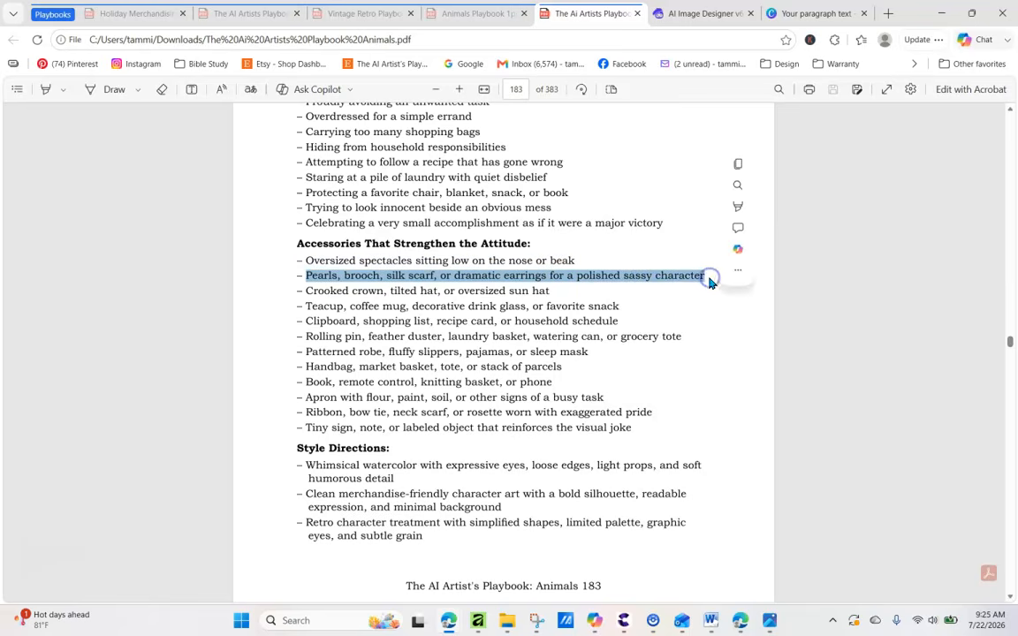
right_click(698, 281)
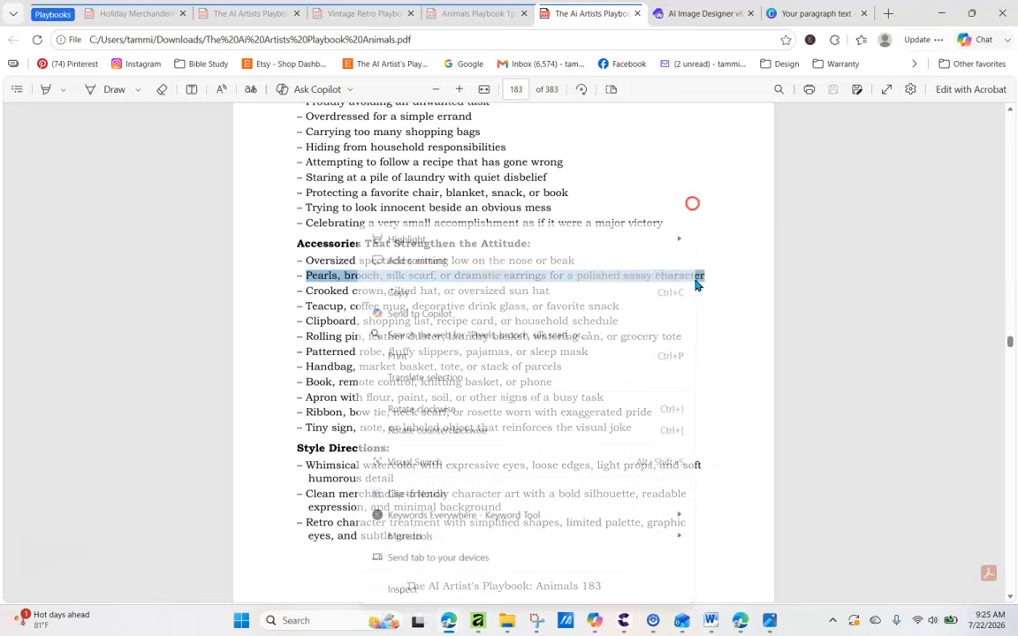
left_click(482, 291)
left_click(707, 13)
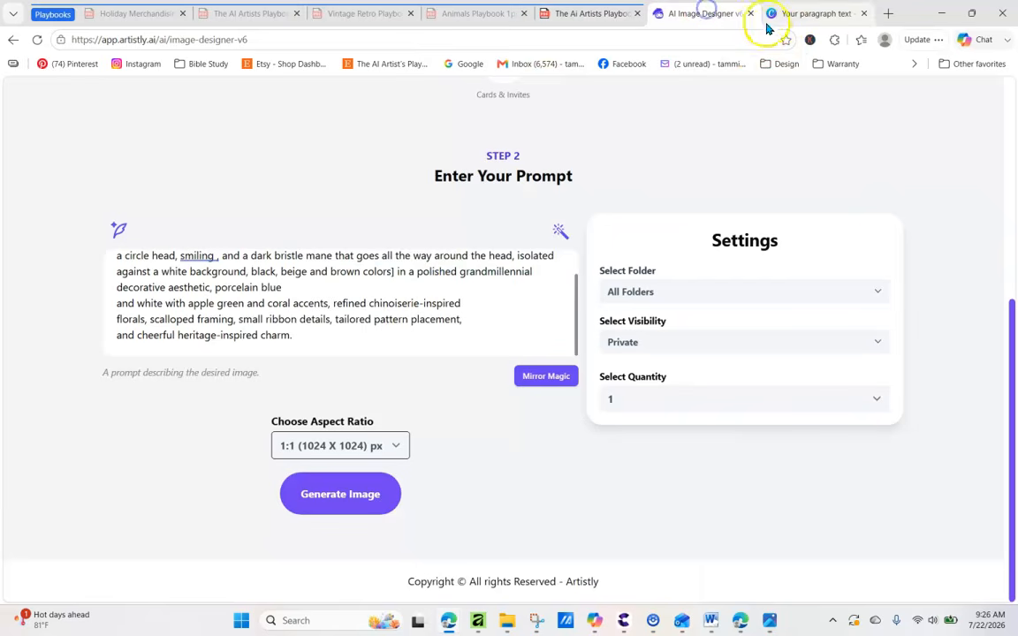
Step: Append ", Pearls, brooch, silk scarf, or dramatic earrings for a polished sassy character" to the end of the lion prompt and generate the image
left_click(325, 335)
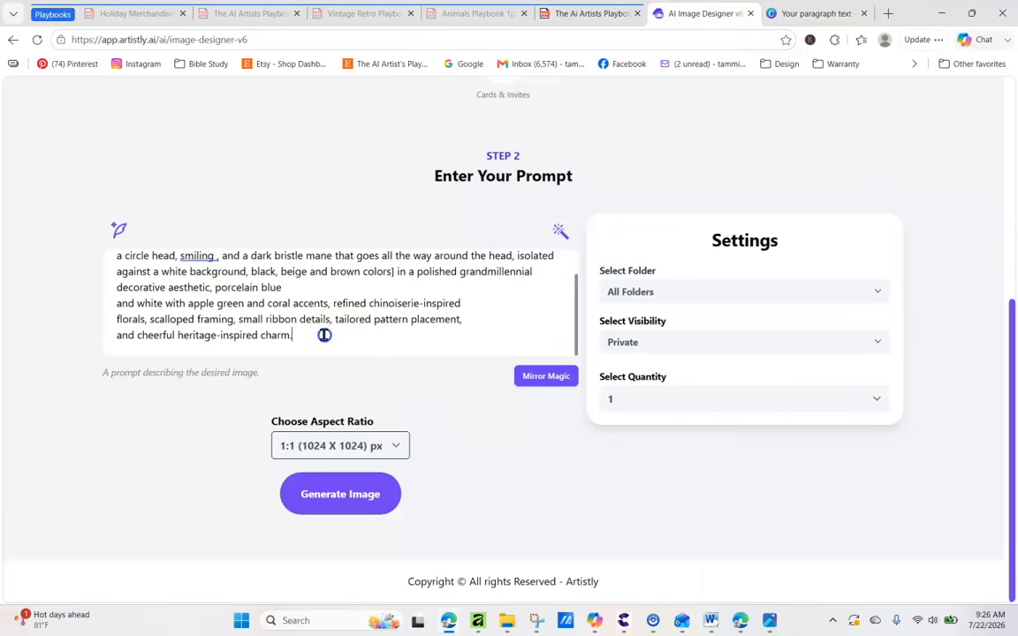
right_click(323, 335)
left_click(407, 129)
left_click(379, 494)
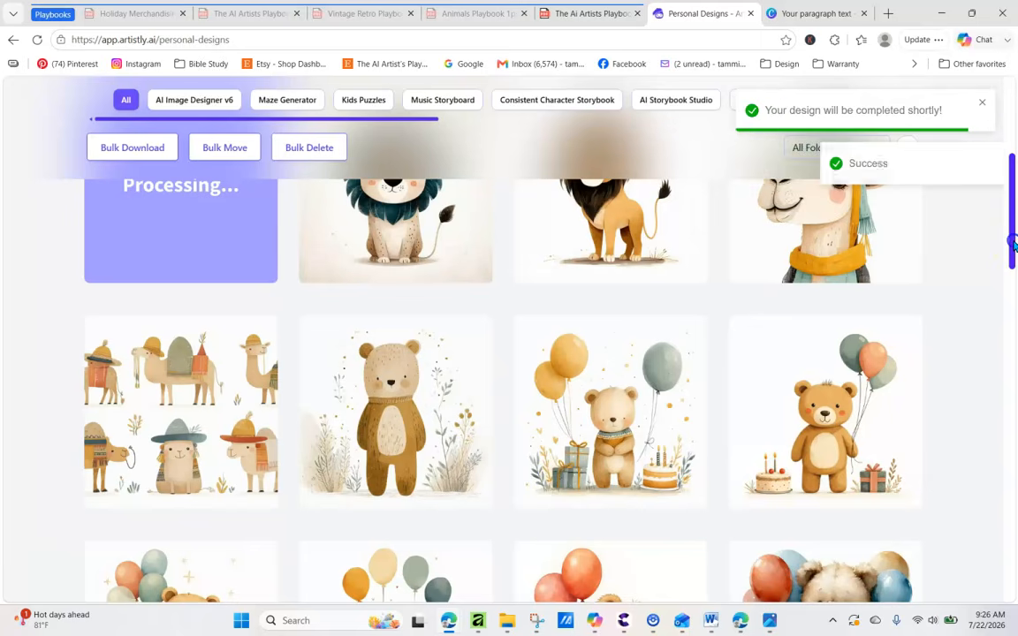
Step: Refresh the personal designs page and open the details of the newest lion design
left_click_drag(1014, 246, 1008, 212)
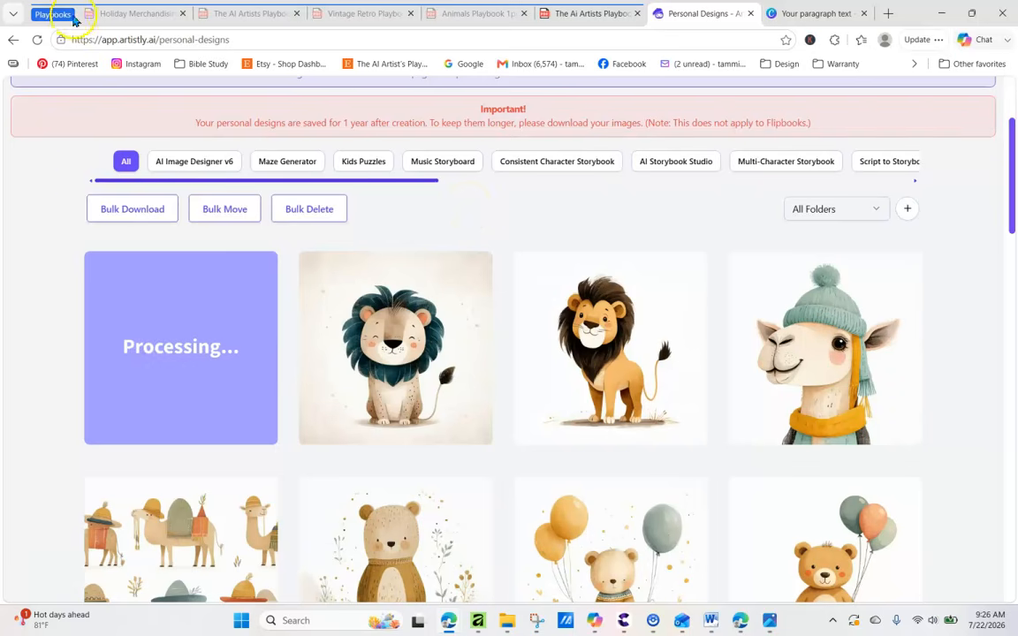
left_click(38, 41)
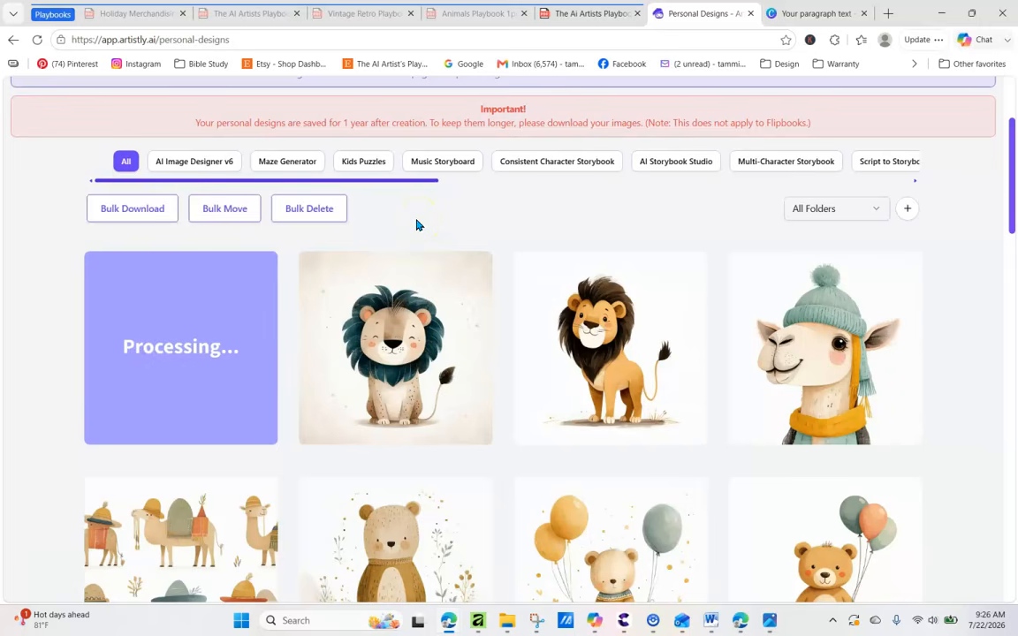
scroll(416, 225, "down", 1)
mouse_move(227, 356)
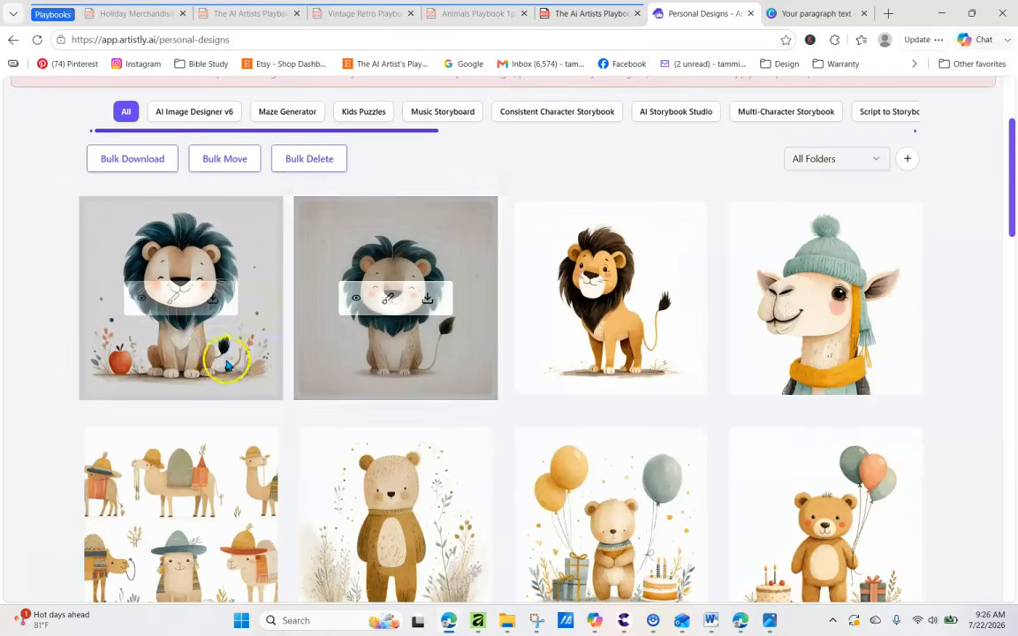
left_click(140, 299)
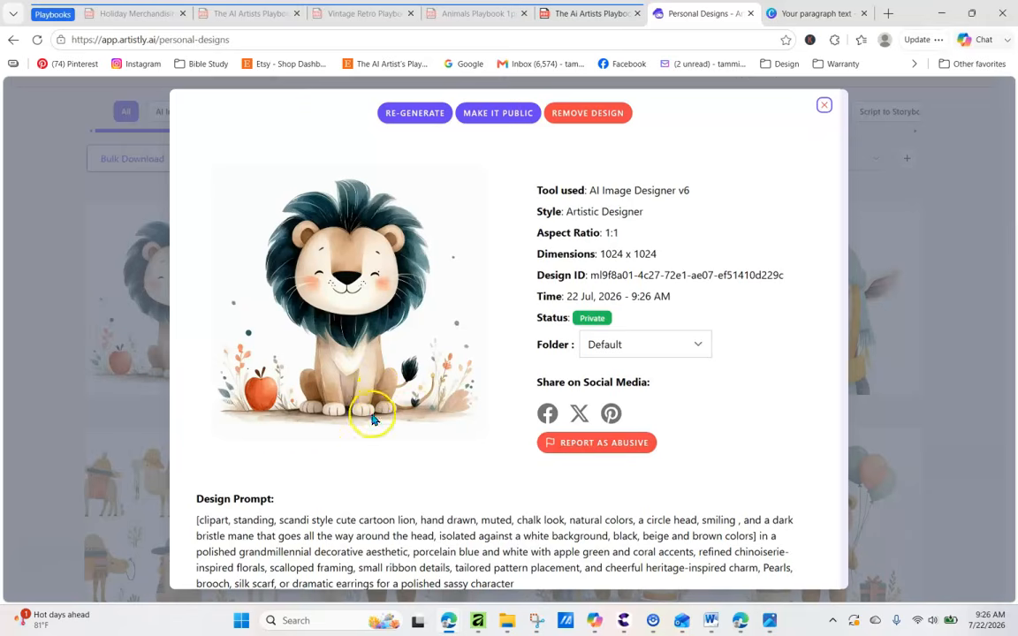
Step: Reload this lion's prompt for regeneration and copy "Pearls, brooch, silk scarf, or dramatic earrings for a polished sassy character" from its end
left_click(414, 114)
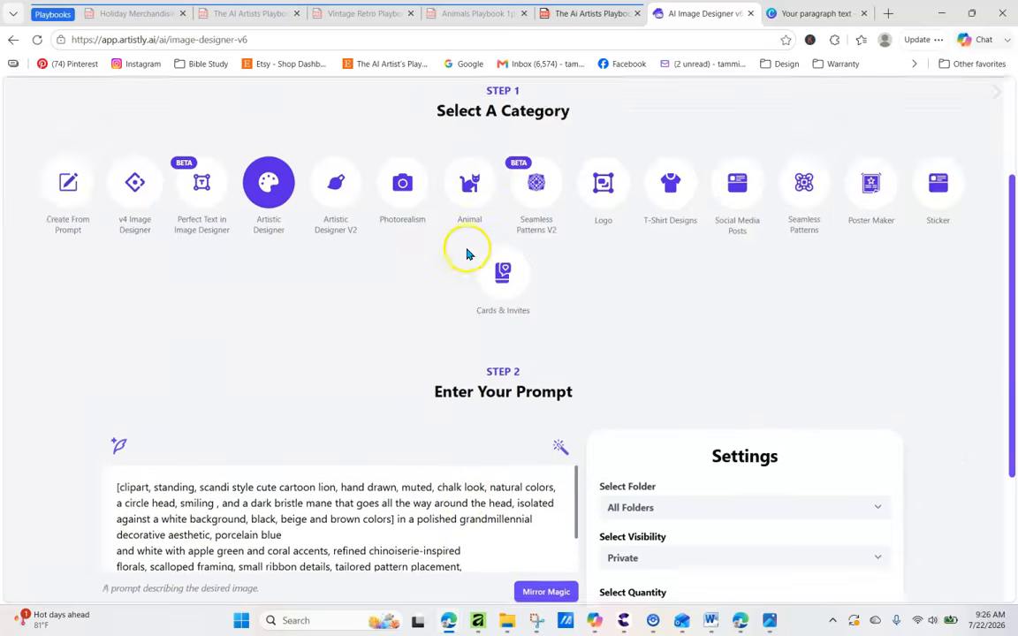
scroll(468, 254, "down", 3)
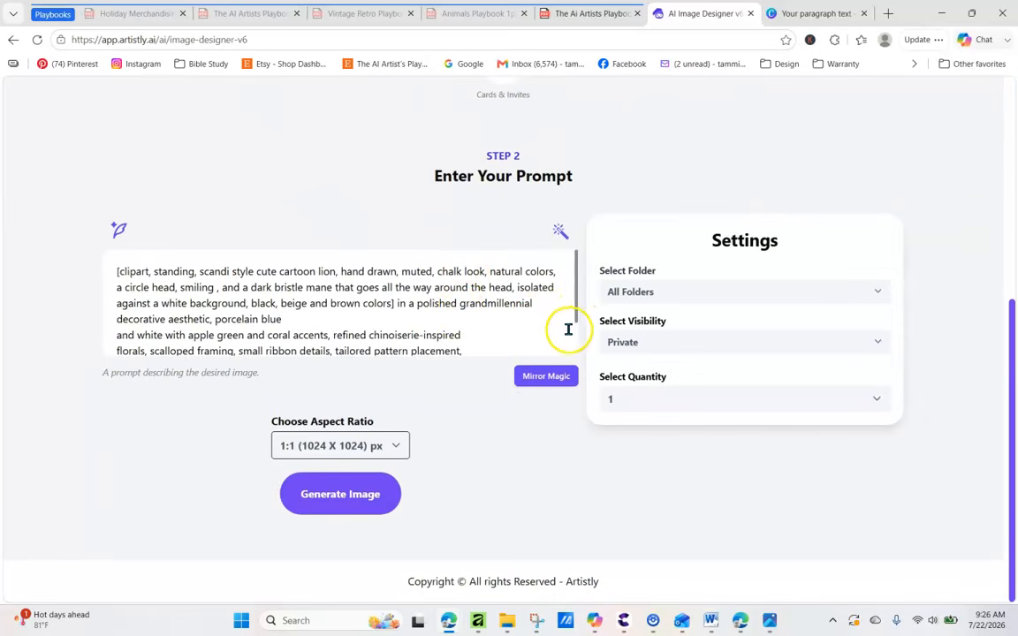
left_click_drag(575, 309, 576, 341)
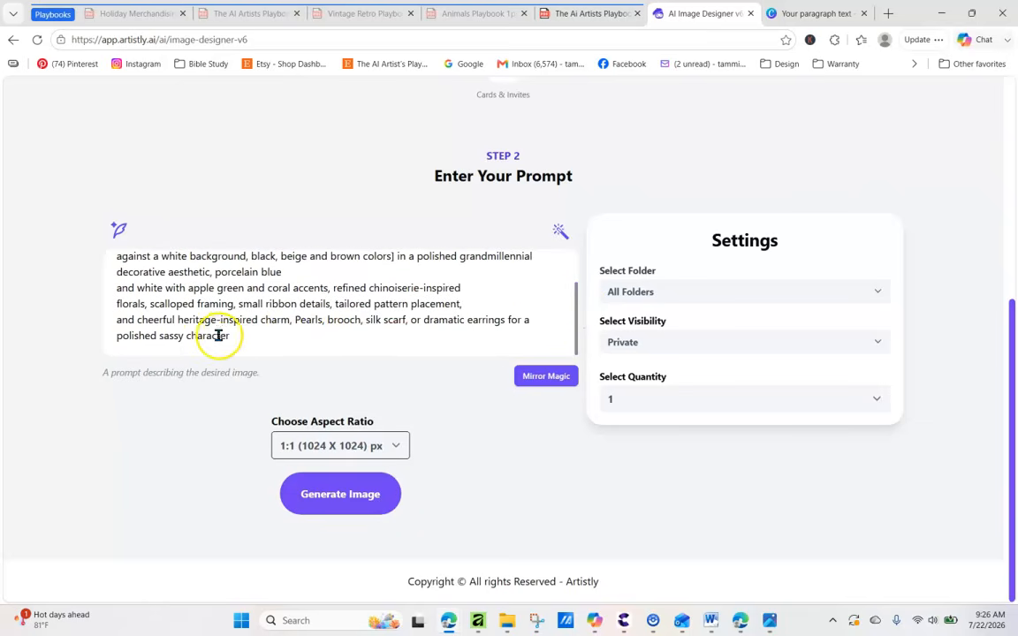
left_click_drag(296, 321, 307, 345)
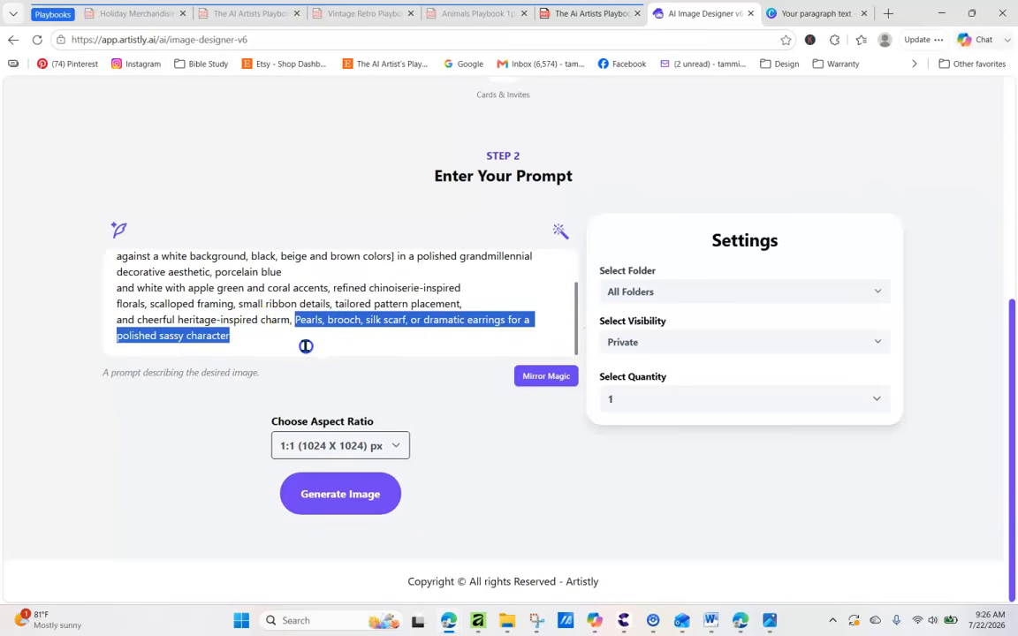
right_click(346, 325)
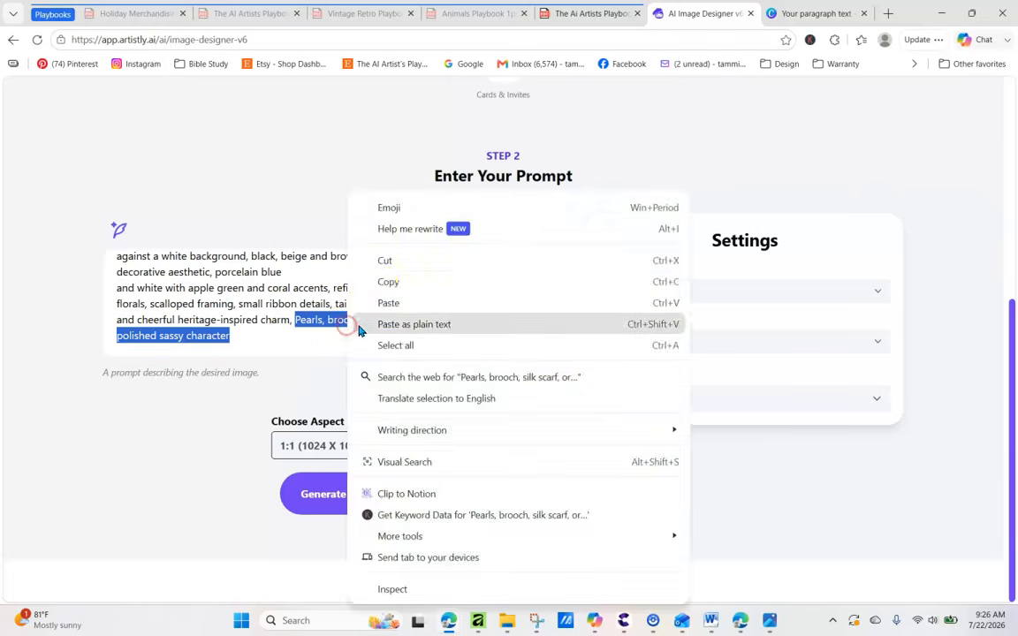
left_click(386, 283)
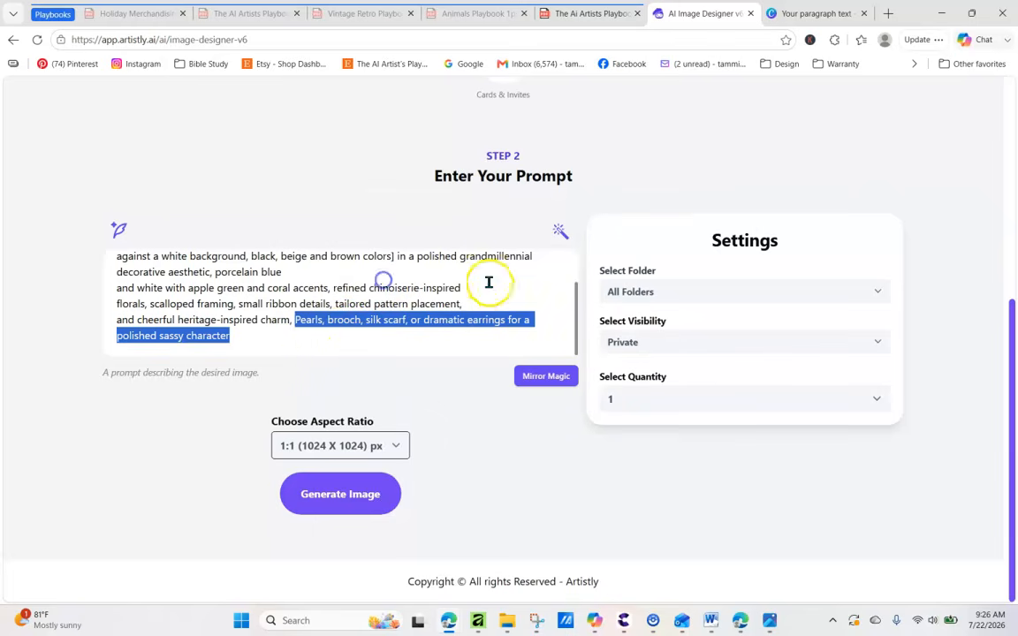
left_click(575, 313)
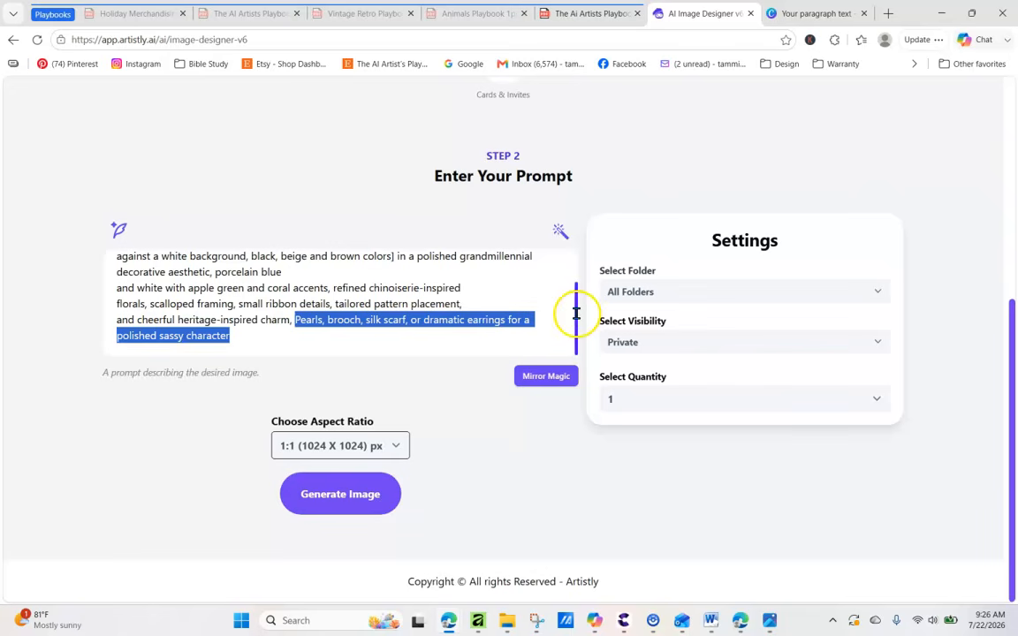
left_click_drag(575, 314, 574, 279)
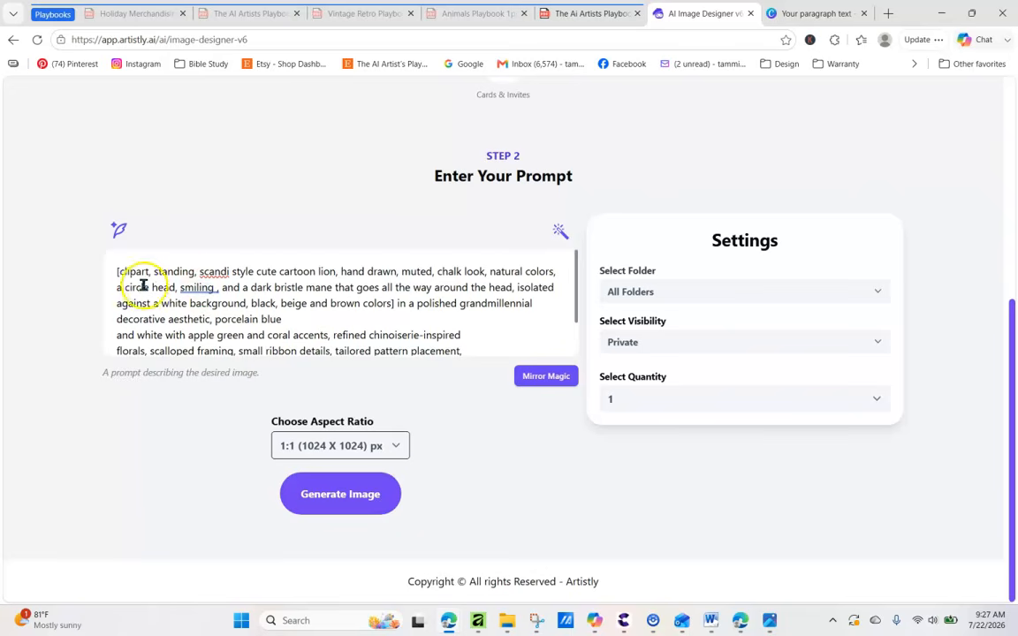
Step: Insert "wearing" and the copied accessories phrase after "brown colors", before the prompt's closing bracket, and generate the image
left_click(392, 306)
type("wearing")
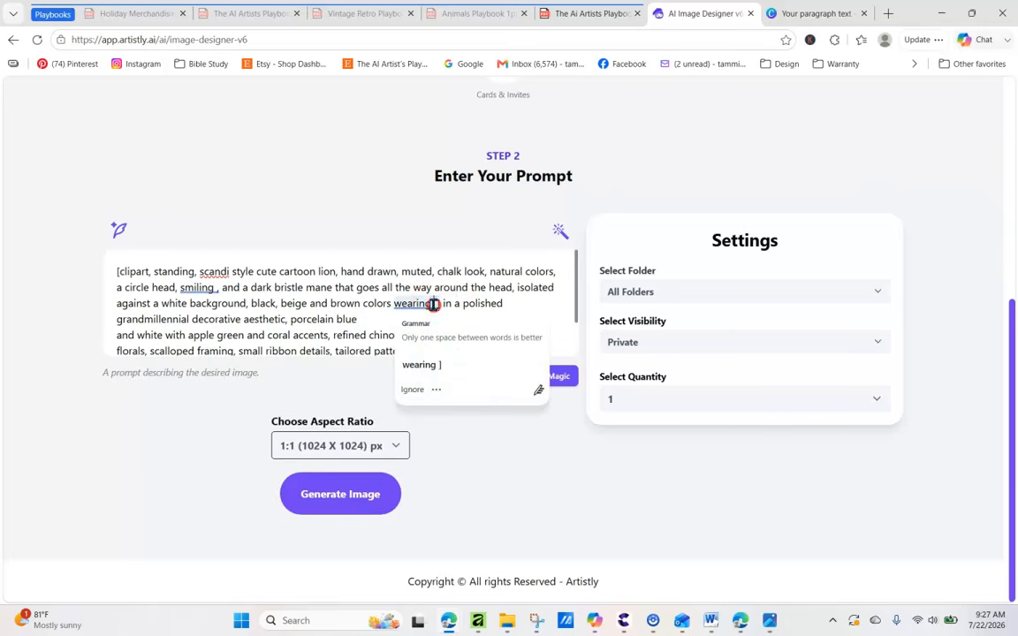
right_click(433, 305)
left_click(374, 397)
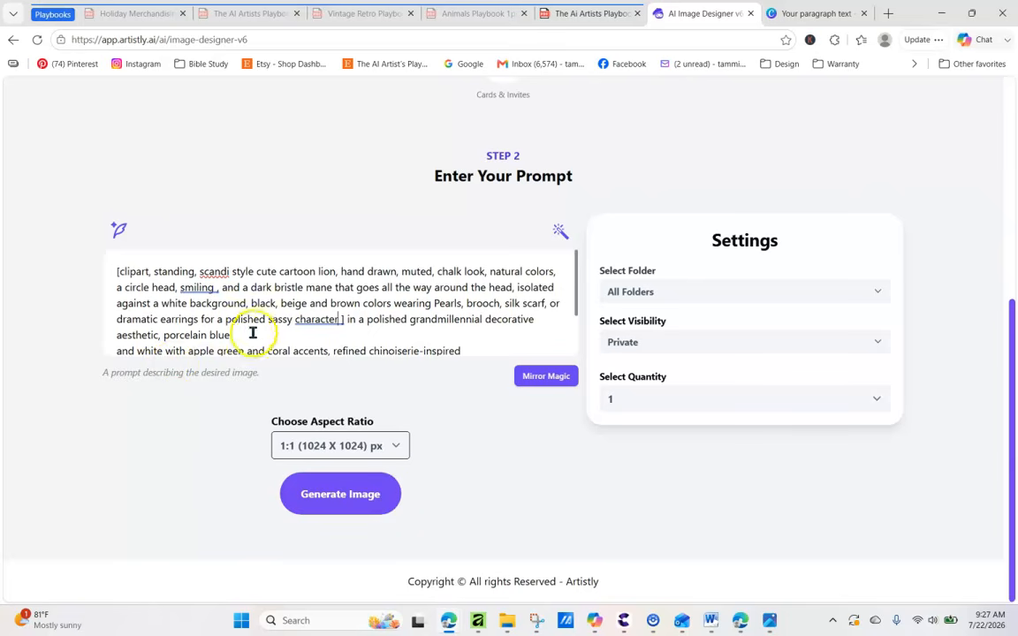
left_click(347, 492)
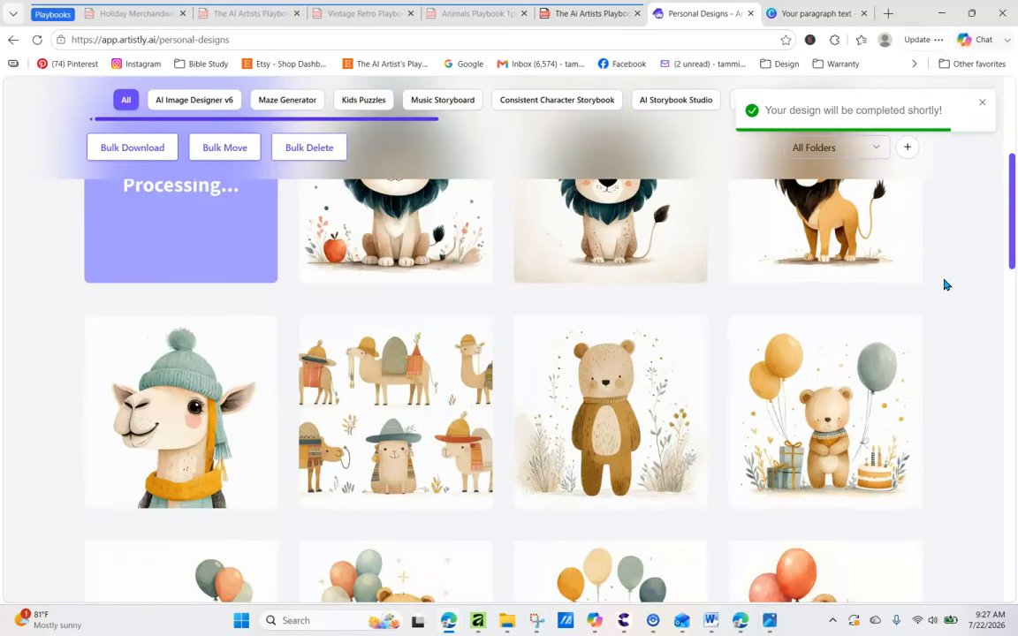
Step: Open the details of the newly generated lion and examine its accessories and prompt
left_click(1015, 243)
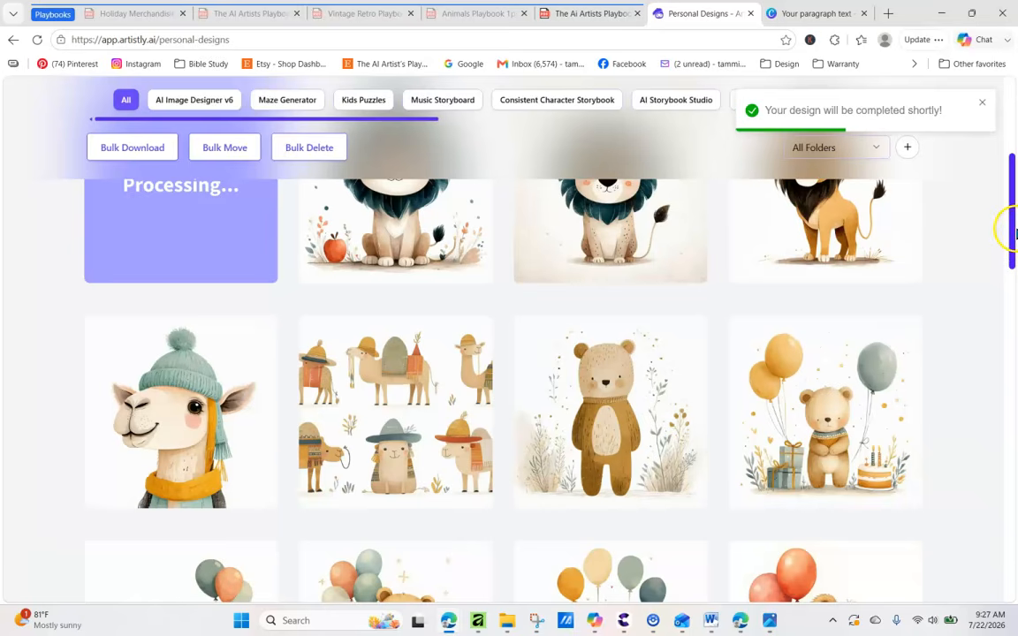
left_click_drag(1012, 249, 1009, 196)
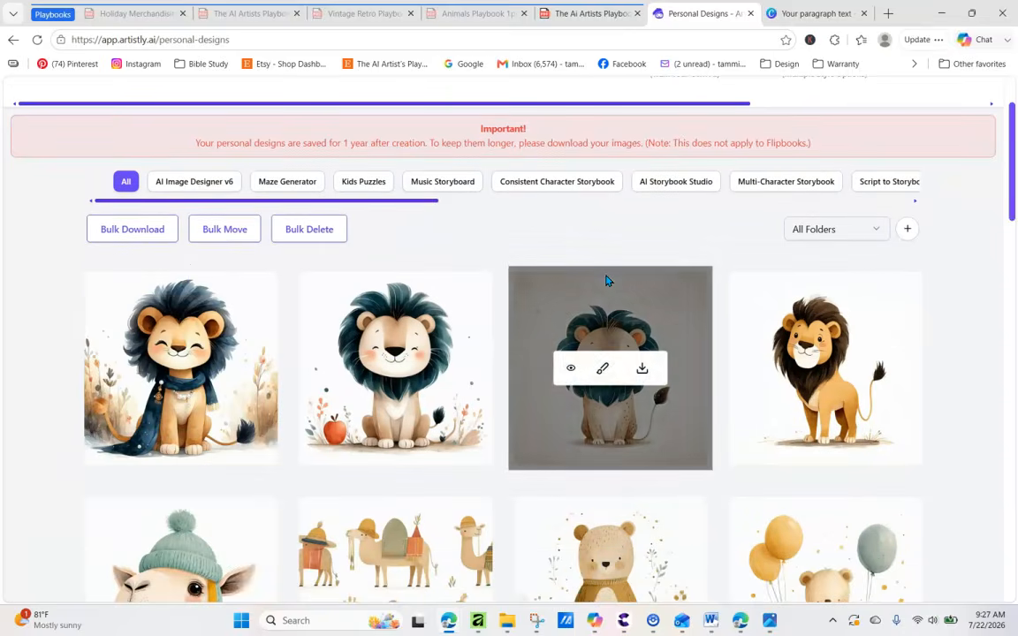
left_click(141, 366)
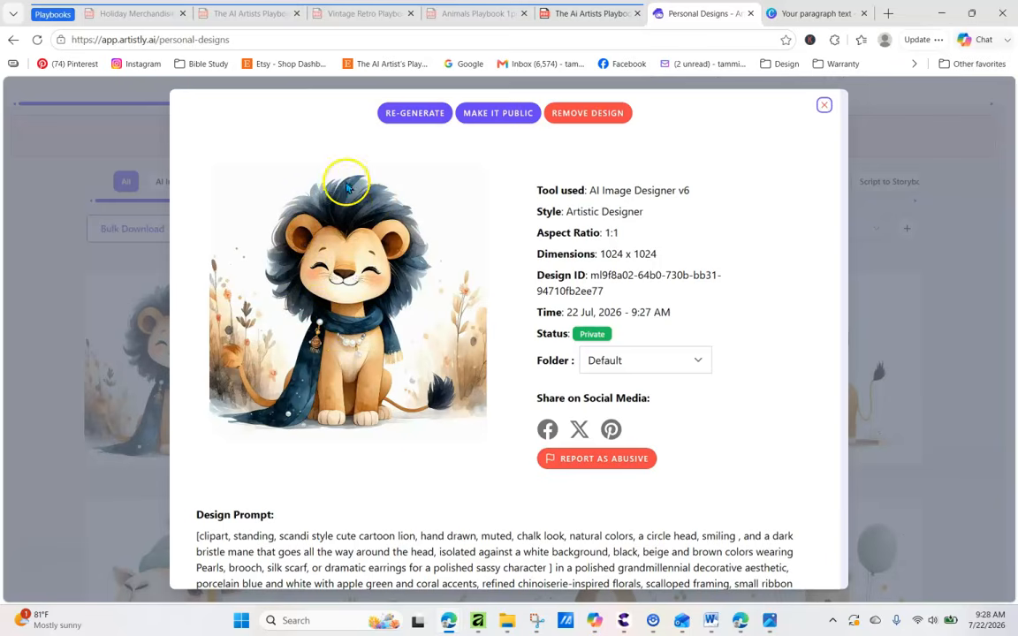
Step: Regenerate the lion wearing the scarf from the same prompt to produce another variation
left_click(418, 112)
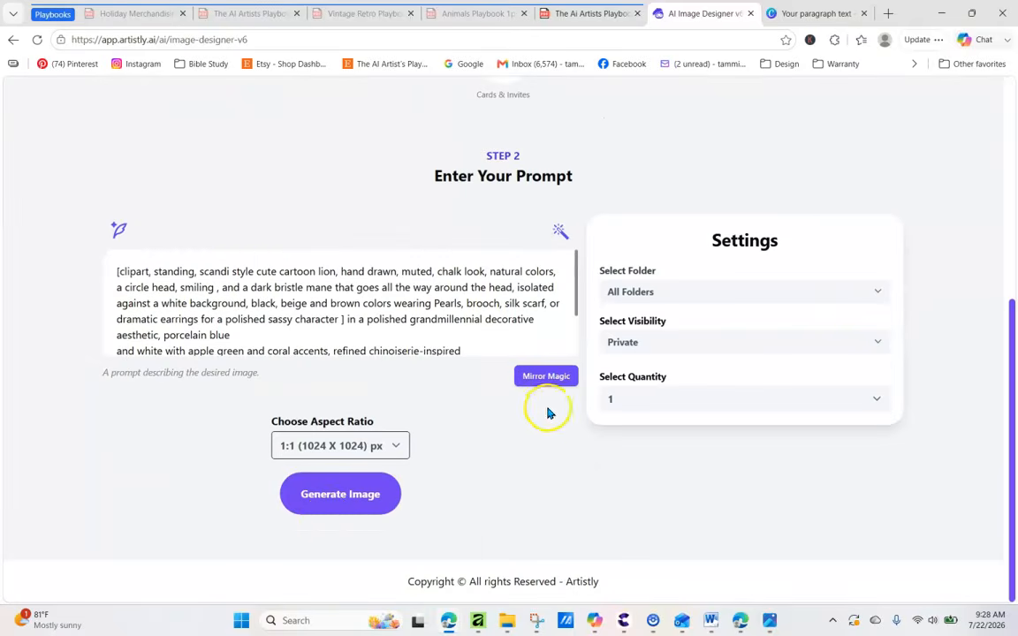
left_click(322, 500)
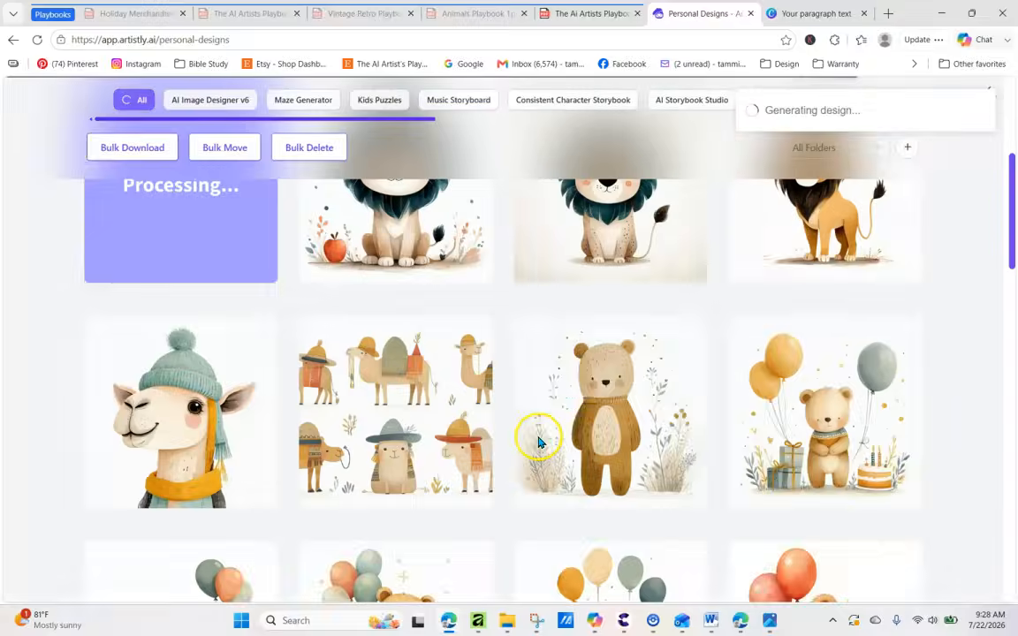
scroll(1013, 232, "up", 3)
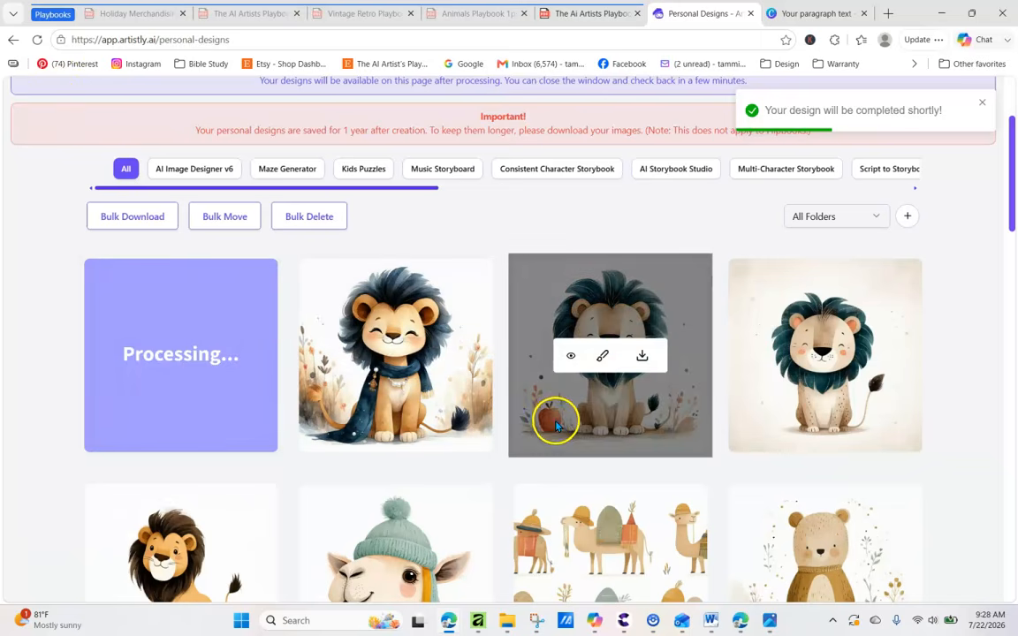
Step: Refresh the personal designs page, review the details of the newest lion variation, and close them
left_click(38, 41)
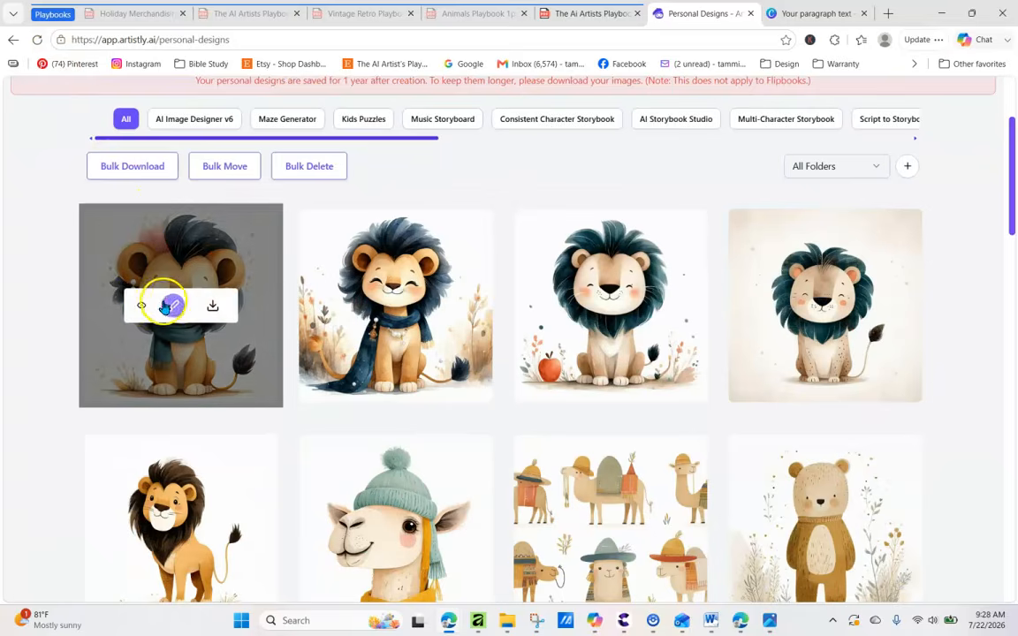
left_click(140, 306)
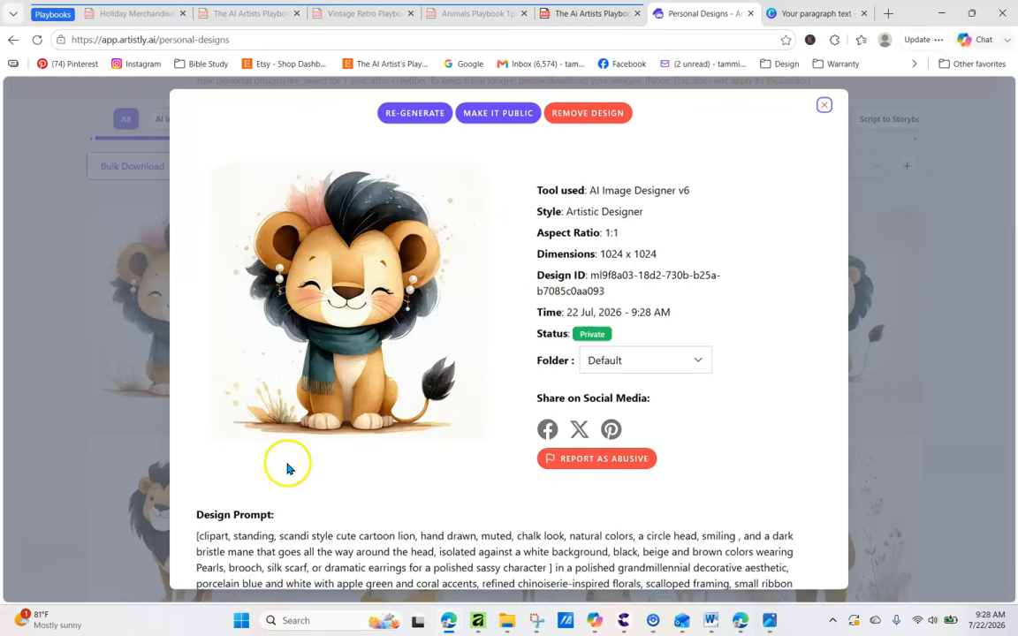
left_click(824, 105)
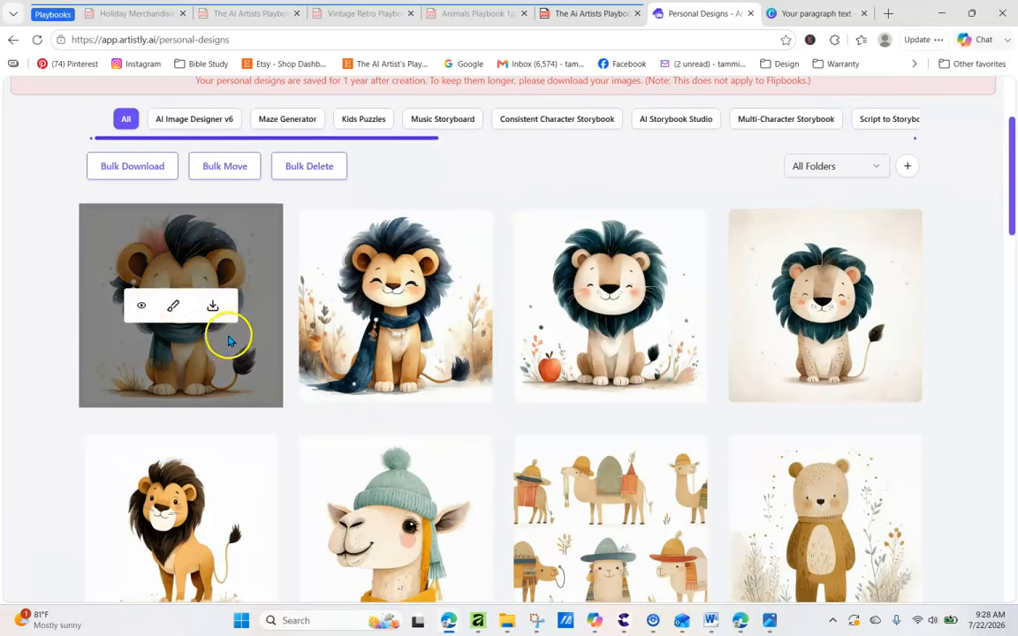
Step: Download the newest lion variation, view the image file full screen, and close the viewer
left_click(213, 305)
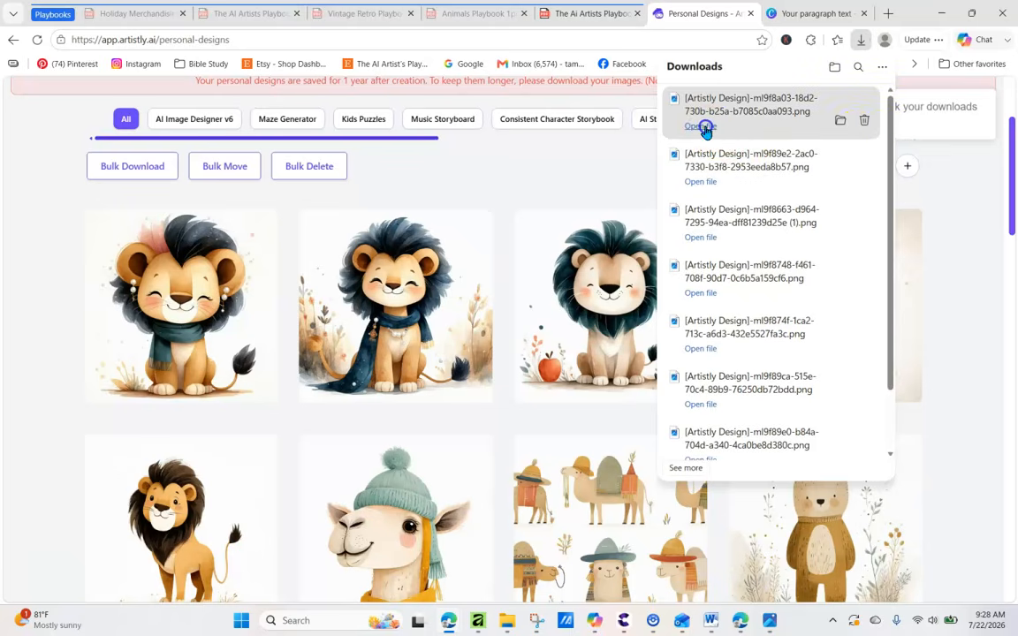
left_click(701, 127)
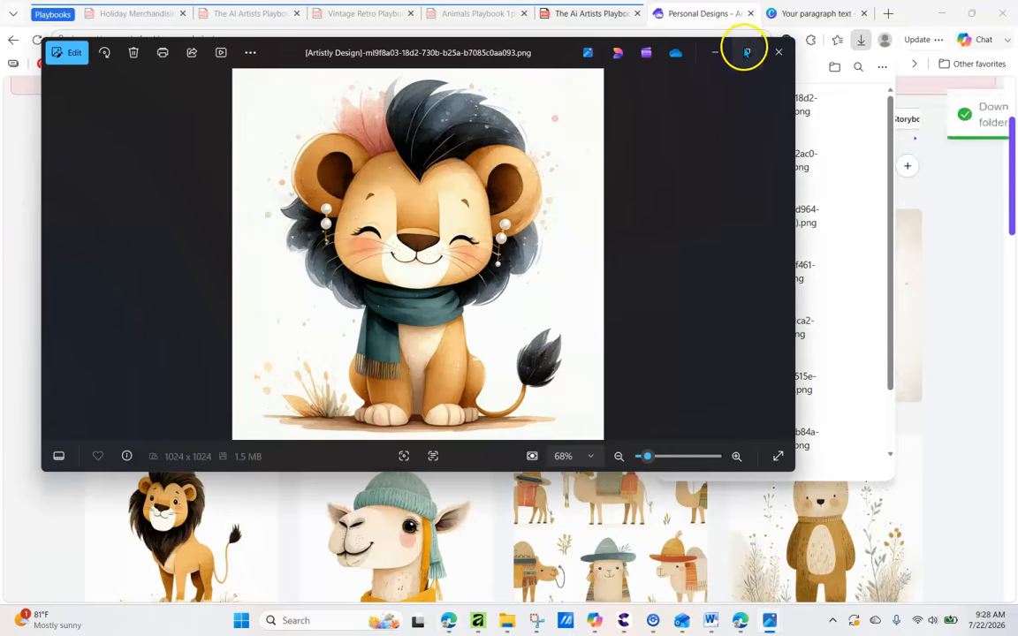
left_click(744, 50)
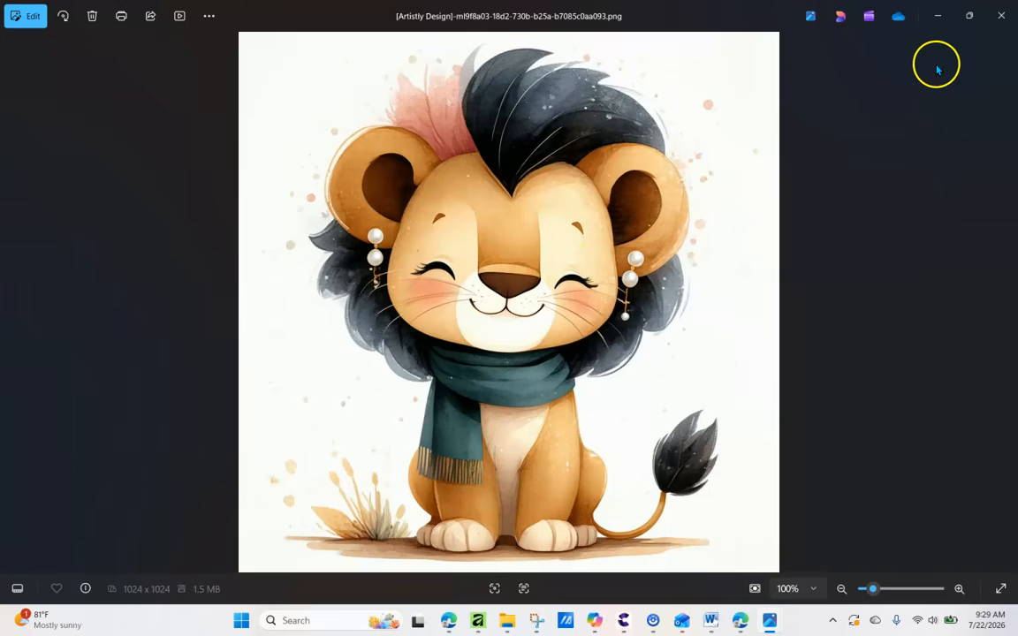
left_click(995, 20)
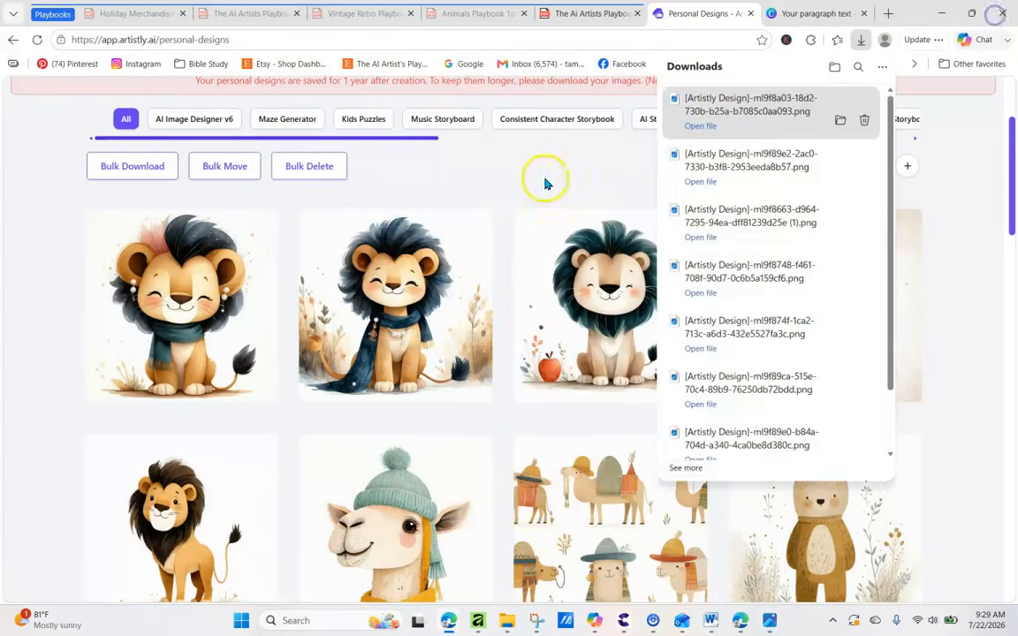
left_click(484, 177)
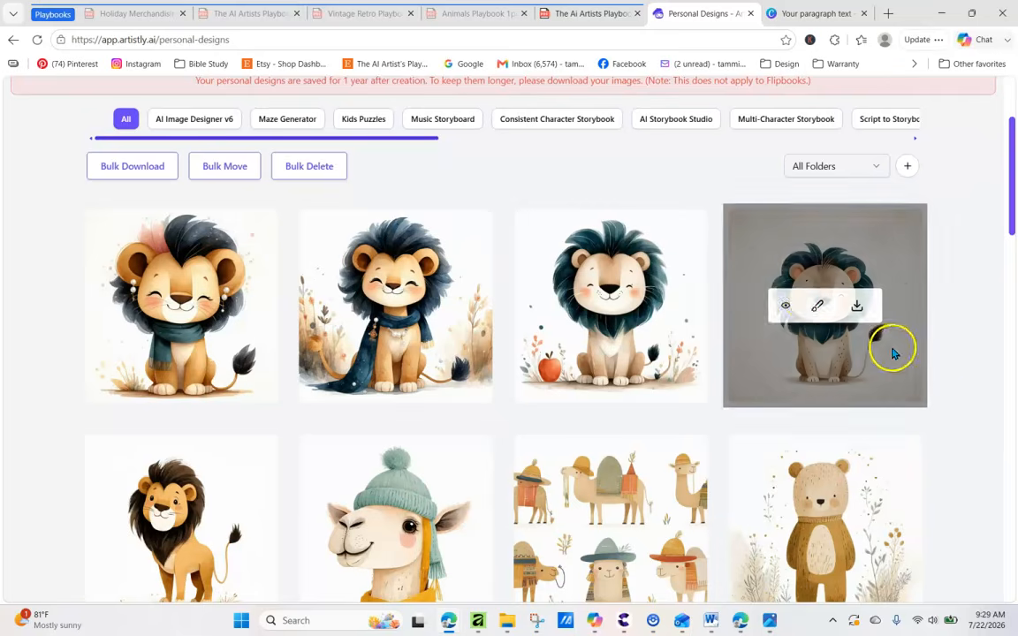
Step: Review the details of the earlier grandmillennial lion made without accessories for comparison, and close them
left_click(785, 307)
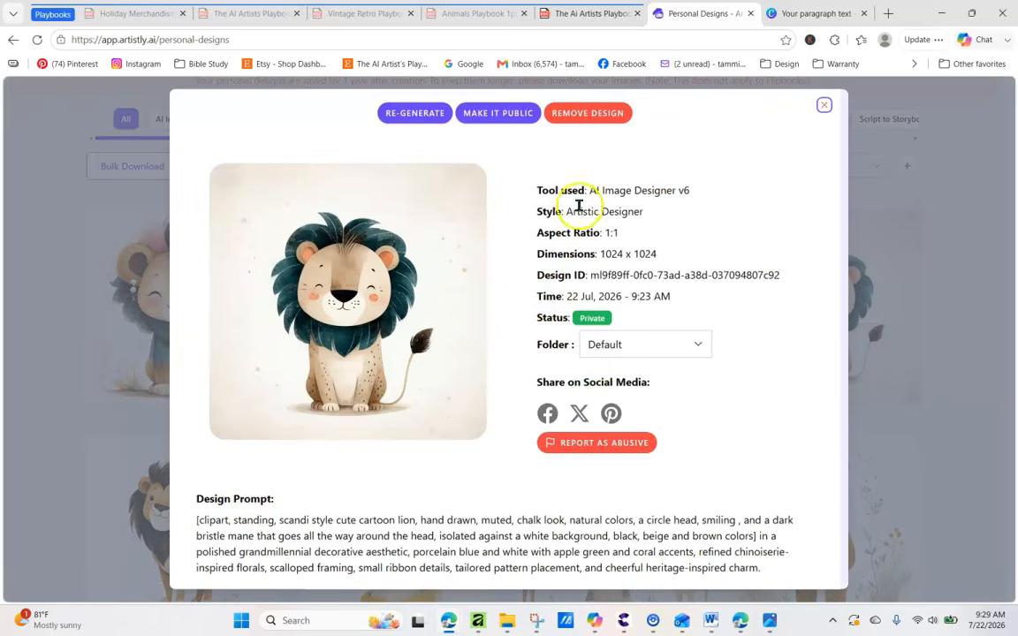
left_click(823, 105)
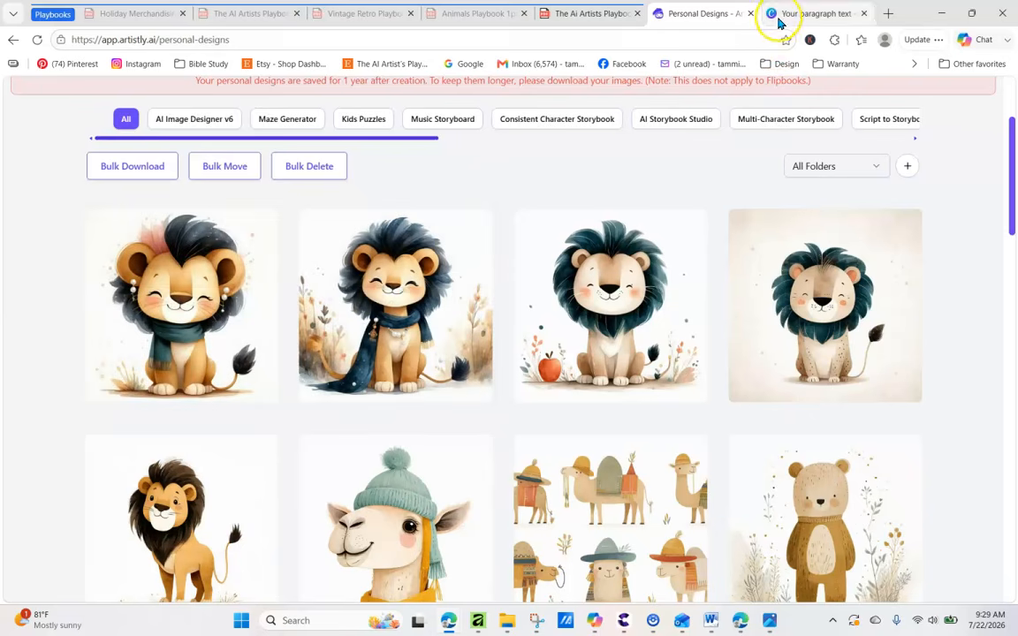
Step: In the Animals playbook PDF, copy "grocery tote" from the Accessories That Strengthen the Attitude list on page 183
left_click(586, 15)
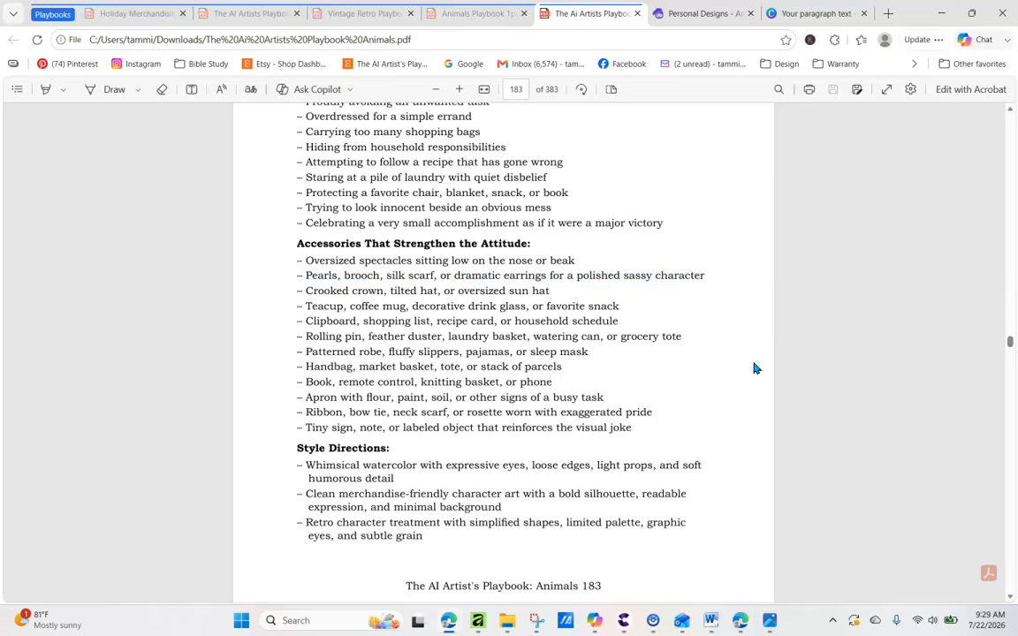
left_click_drag(305, 336, 447, 339)
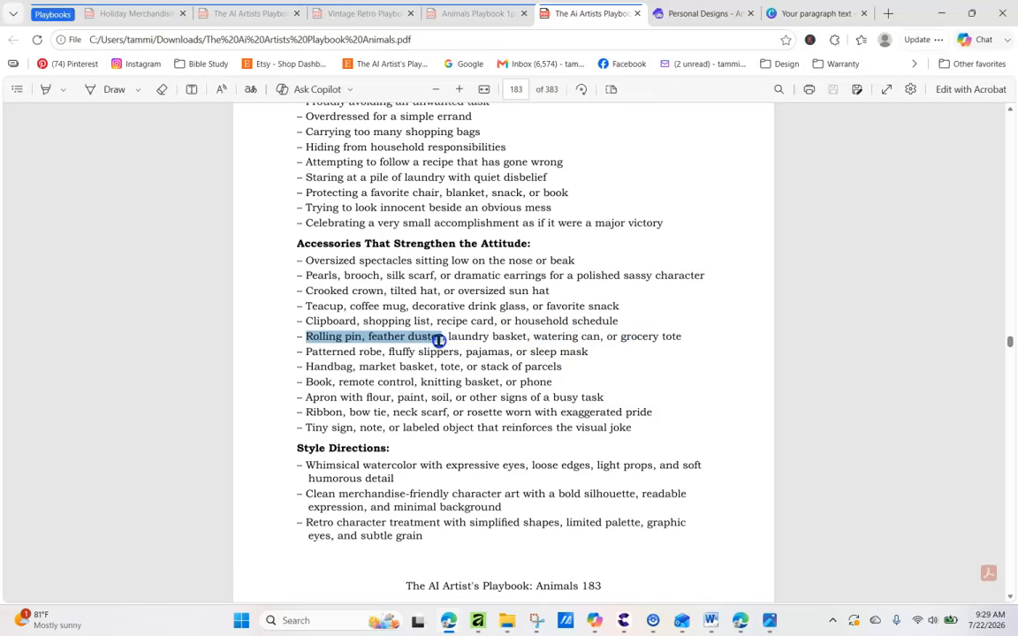
left_click(443, 345)
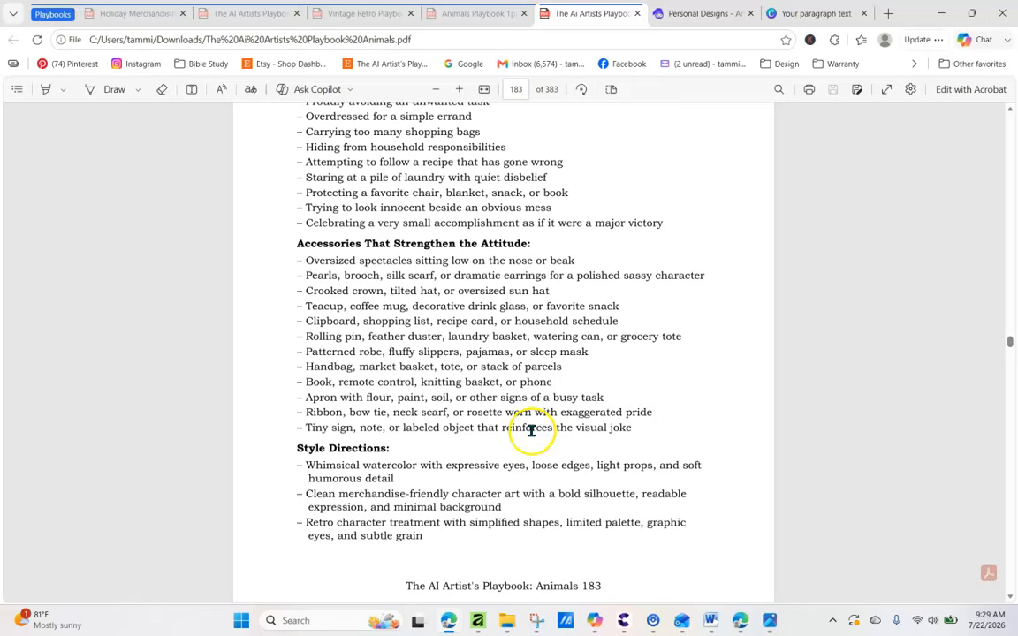
left_click_drag(620, 337, 677, 337)
right_click(656, 333)
left_click(627, 340)
right_click(667, 261)
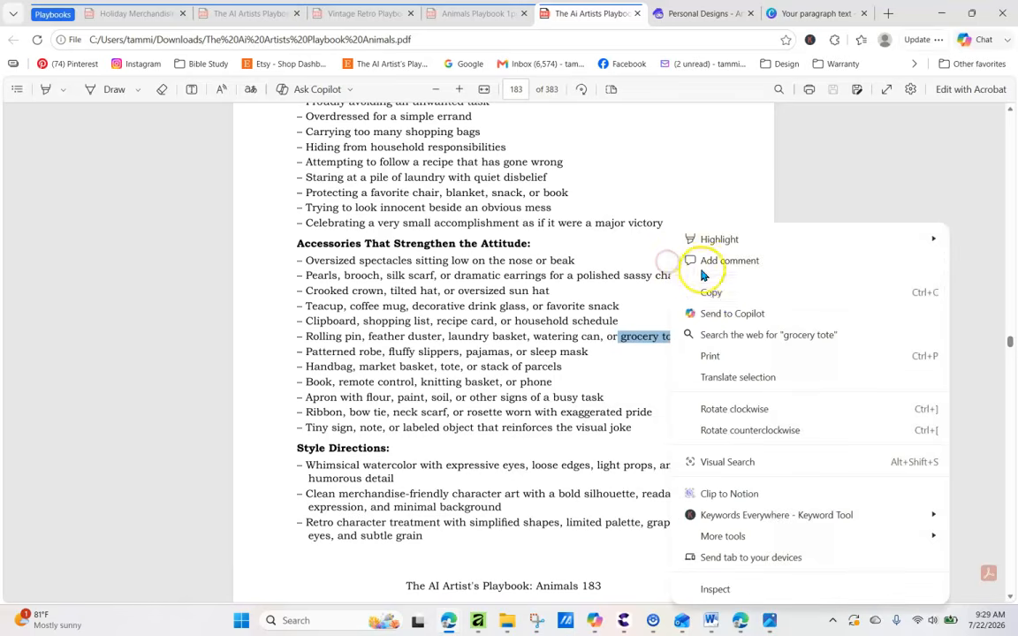
left_click(712, 292)
Step: Return to the personal designs page and load the newest scarf lion's prompt for re-generation
left_click(696, 14)
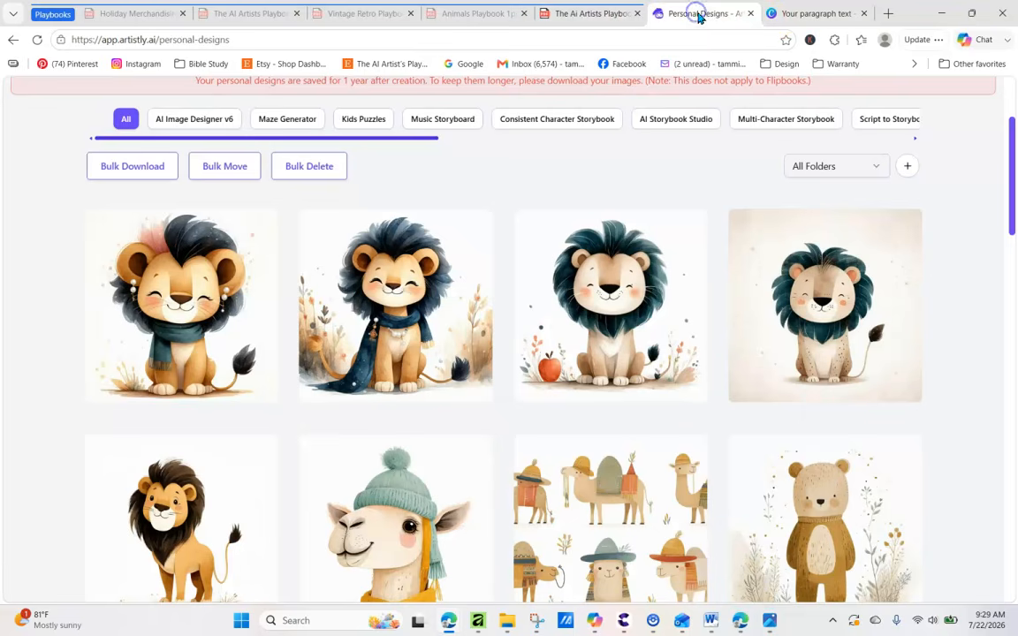
left_click(143, 305)
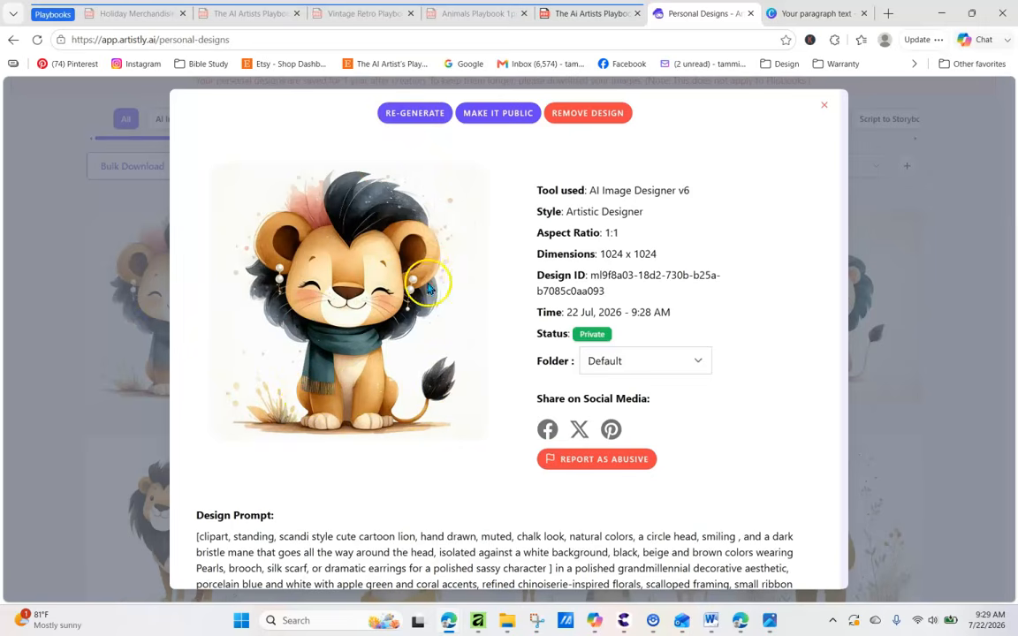
left_click(408, 113)
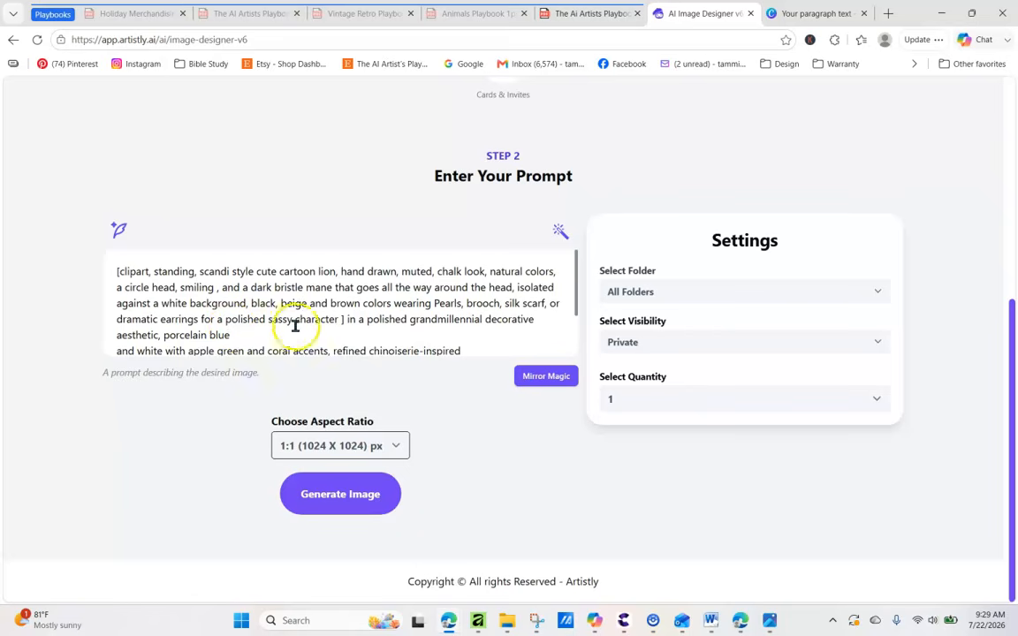
Step: Add ", lion is carrying a grocery tote" after "sassy character" inside the bracketed prompt and generate the image
left_click(337, 320)
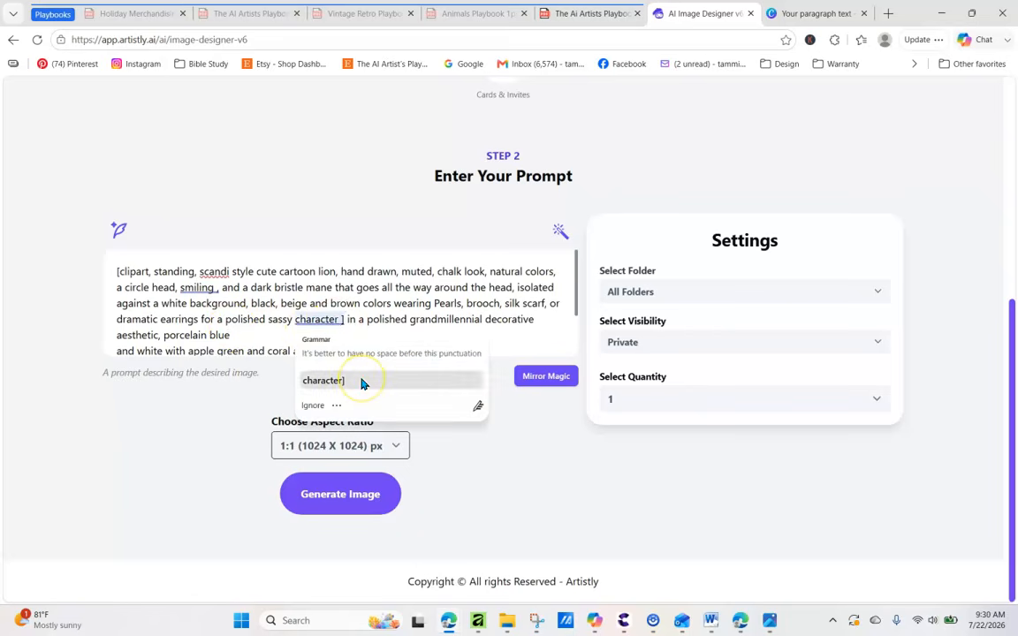
left_click(360, 383)
type(", lion is carrying a")
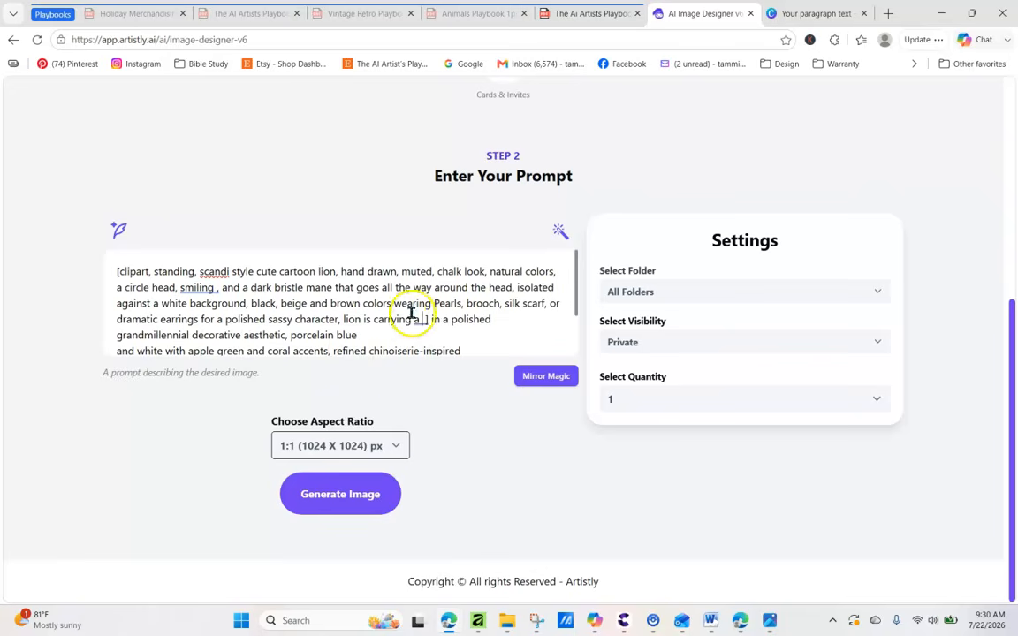
right_click(415, 316)
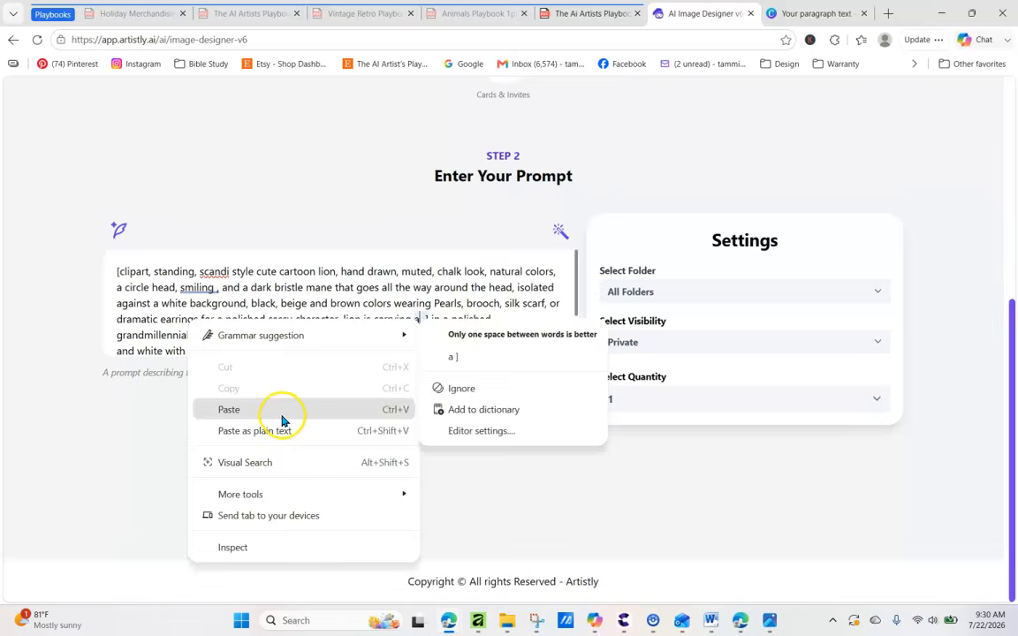
left_click(283, 417)
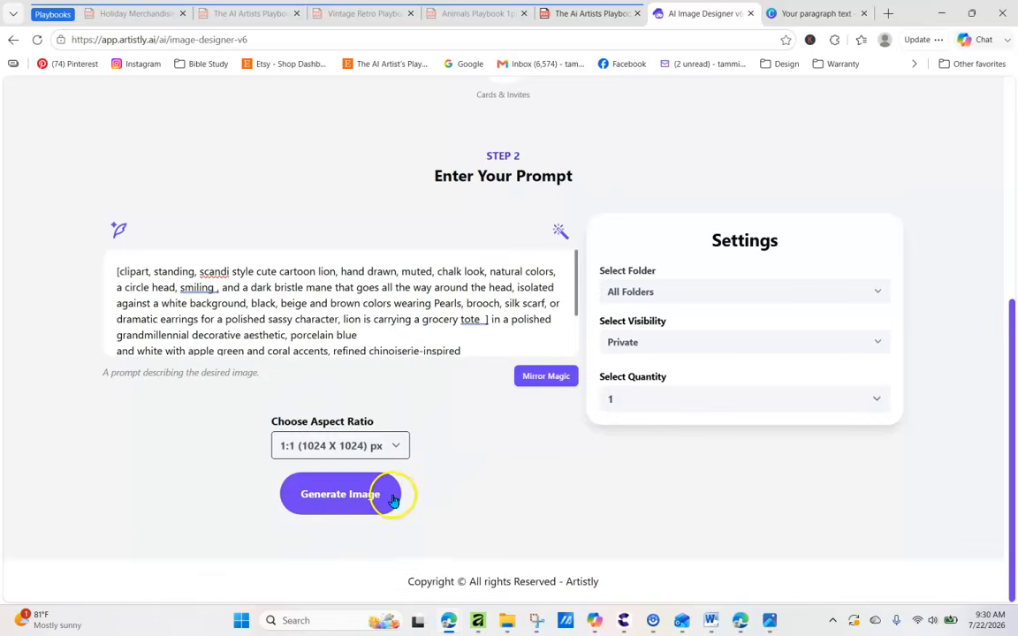
left_click(363, 494)
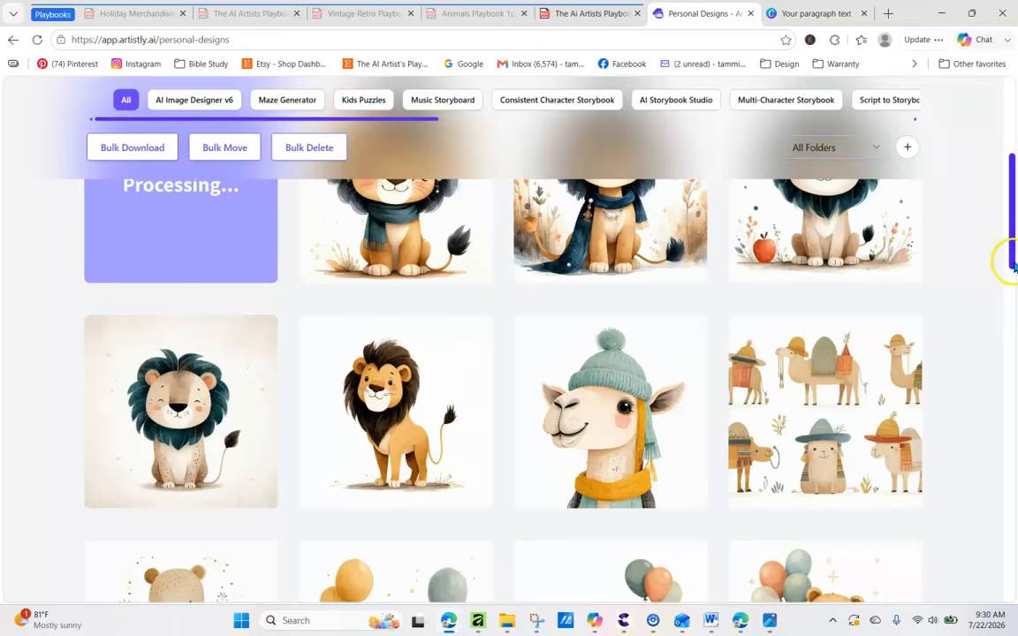
Step: Refresh the personal designs page until the grocery tote lion is ready and review its details
scroll(1014, 265, "up", 3)
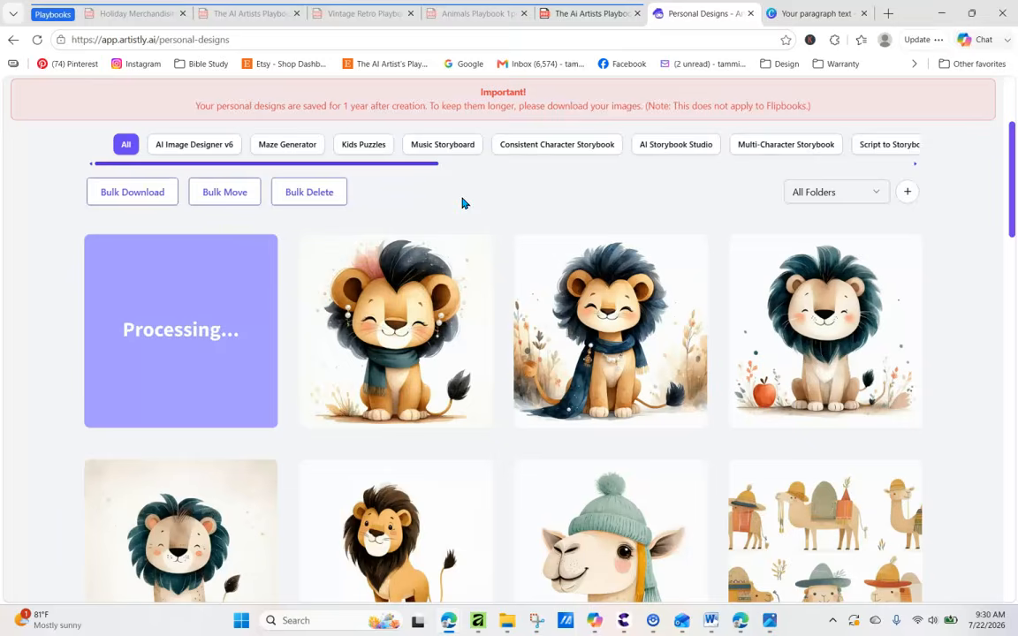
left_click(37, 39)
left_click(37, 39)
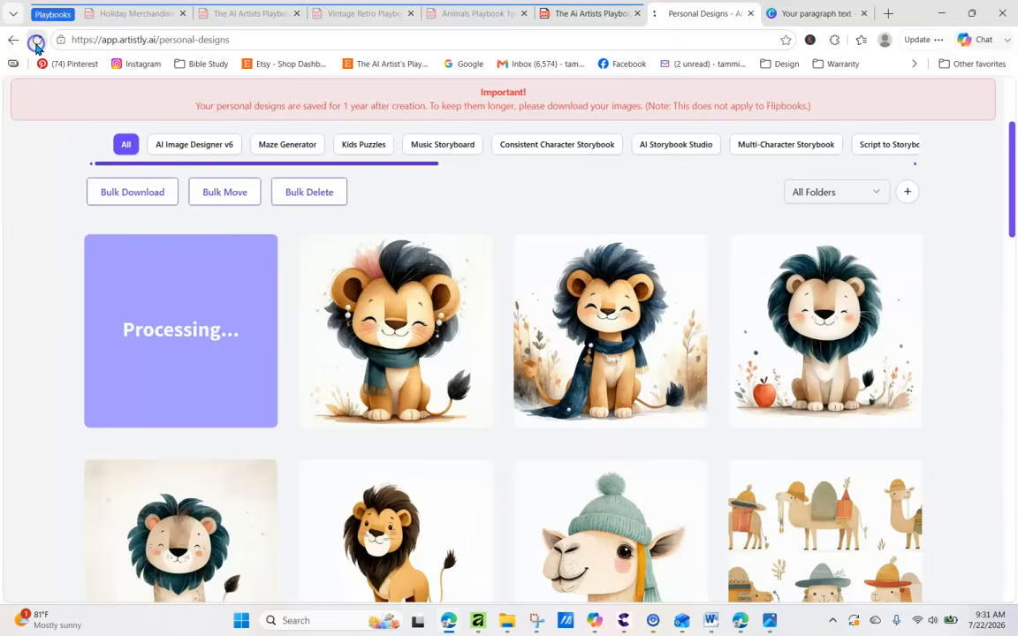
left_click(37, 40)
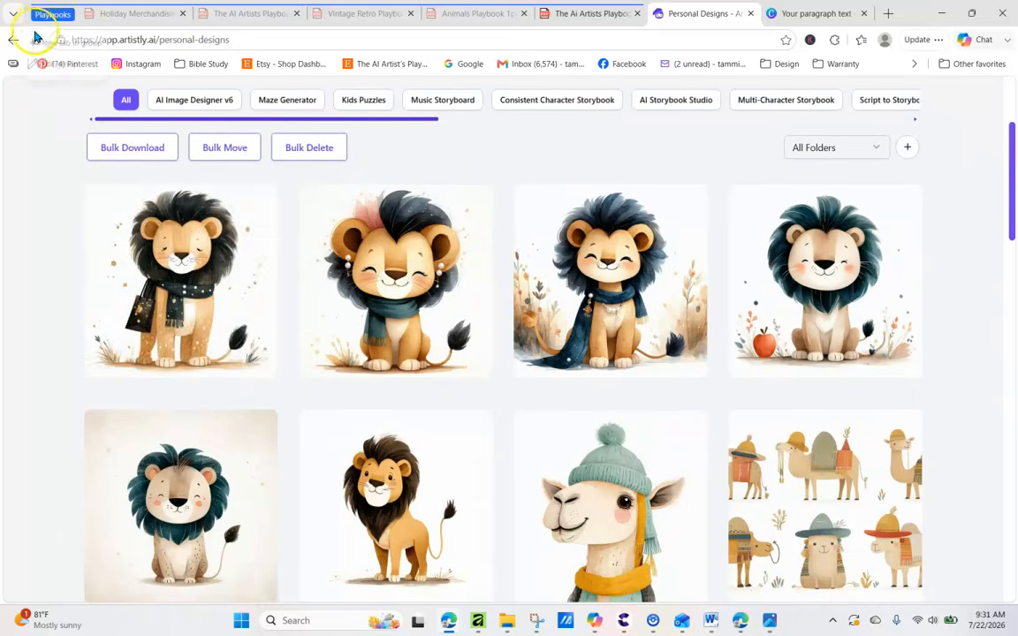
left_click(142, 281)
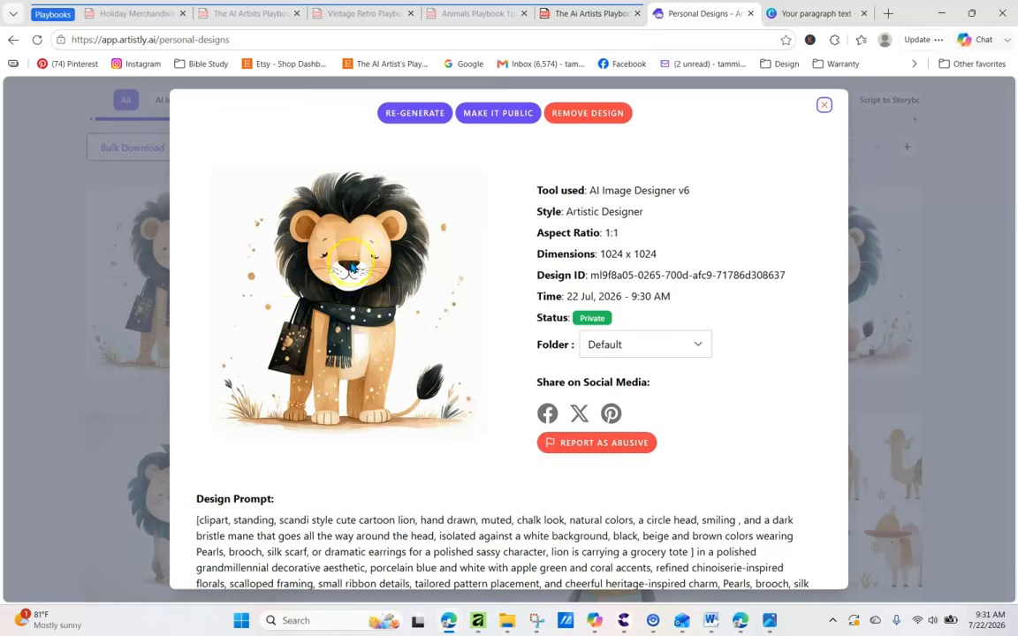
Step: Load the tote lion's prompt for re-generation, insert "brown" before "grocery", and remove the word "tote"
left_click(429, 115)
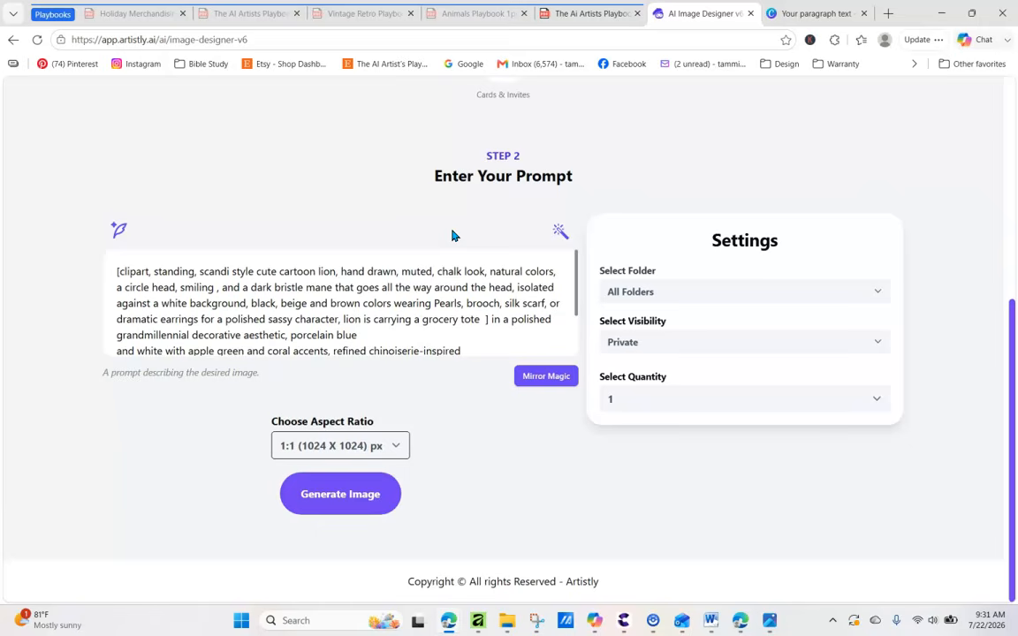
left_click(425, 319)
type("brown")
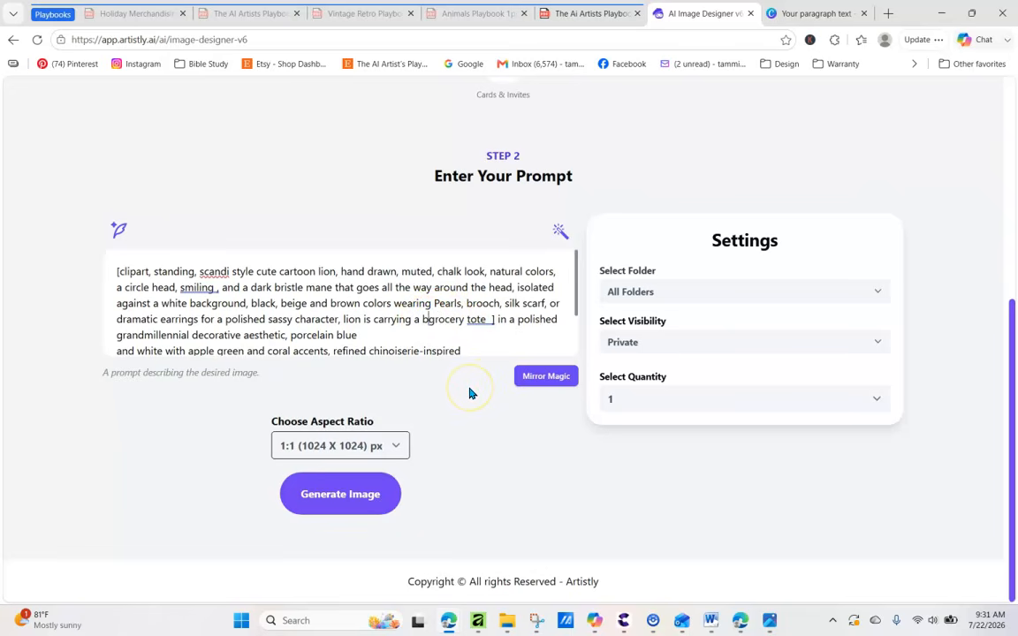
left_click(519, 320)
key("BackSpace")
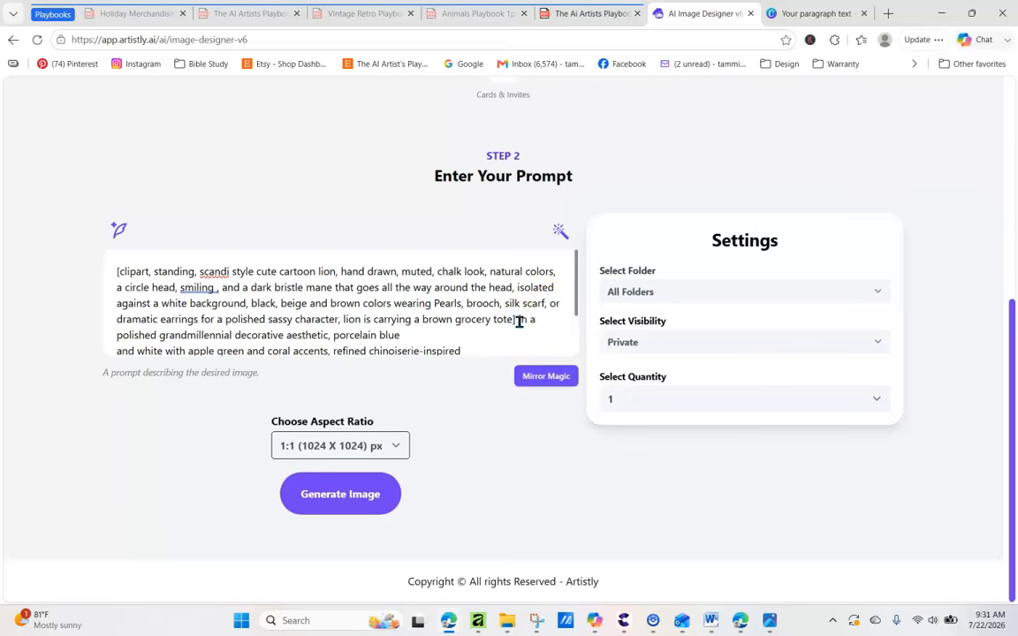
key("BackSpace")
type("vA")
key("BackSpace")
key("BackSpace")
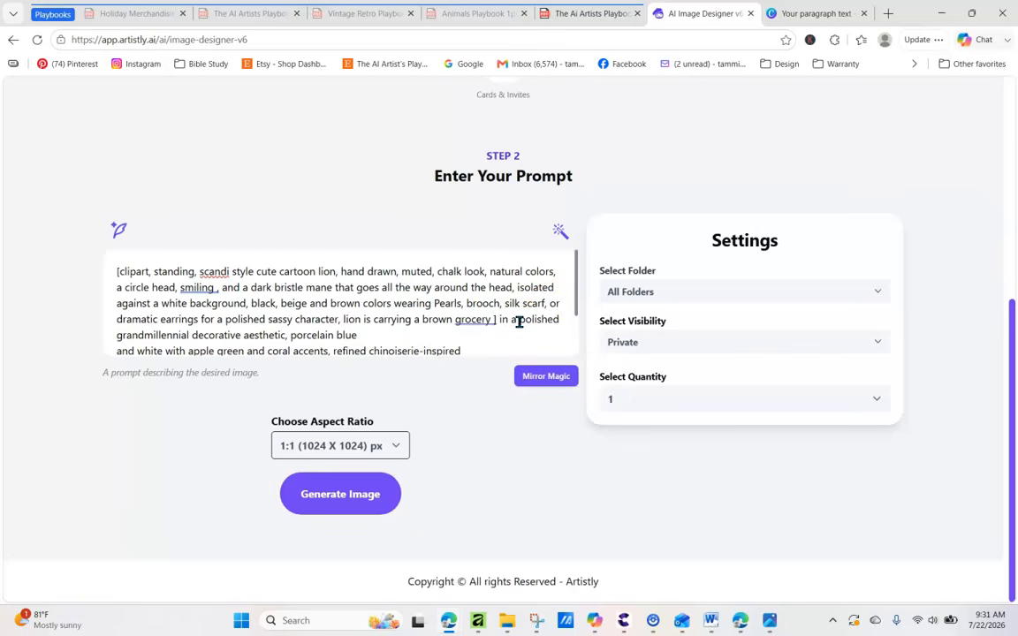
Step: Complete the carried item as "brown grocery basket with fruit inside it" and generate the image
type("VBASKET")
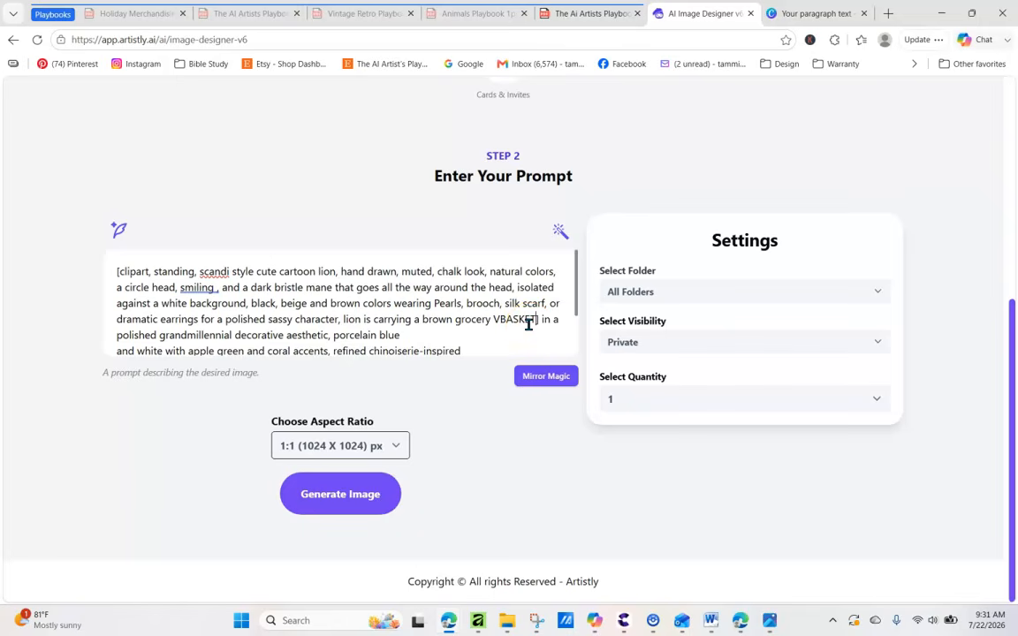
key("BackSpace")
key("BackSpace")
key("BackSpace")
type("basket with fruti i")
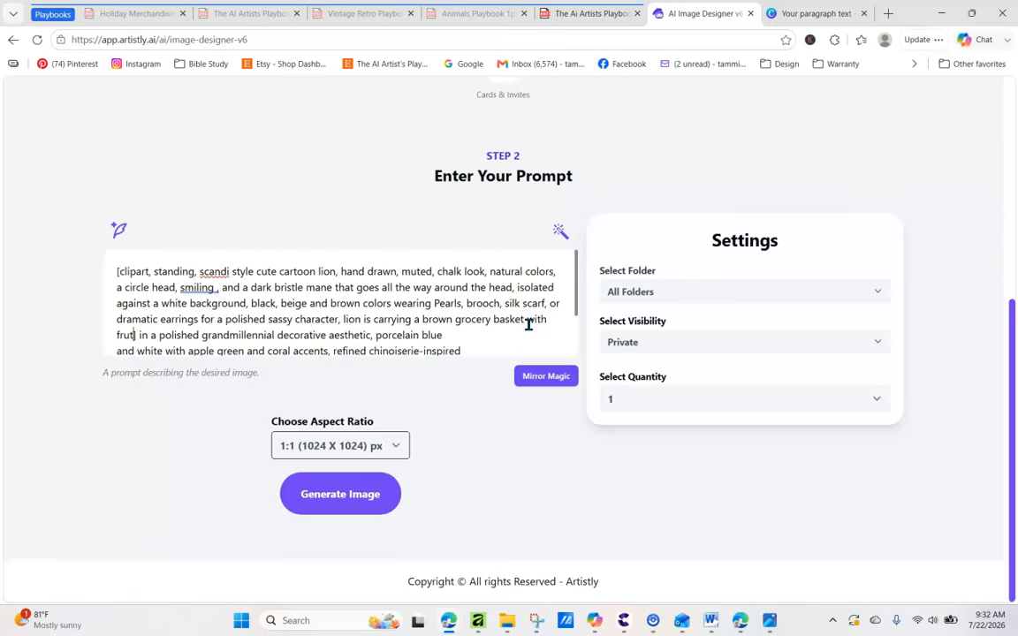
key("BackSpace")
key("BackSpace")
key("BackSpace")
key("BackSpace")
type("it inside it")
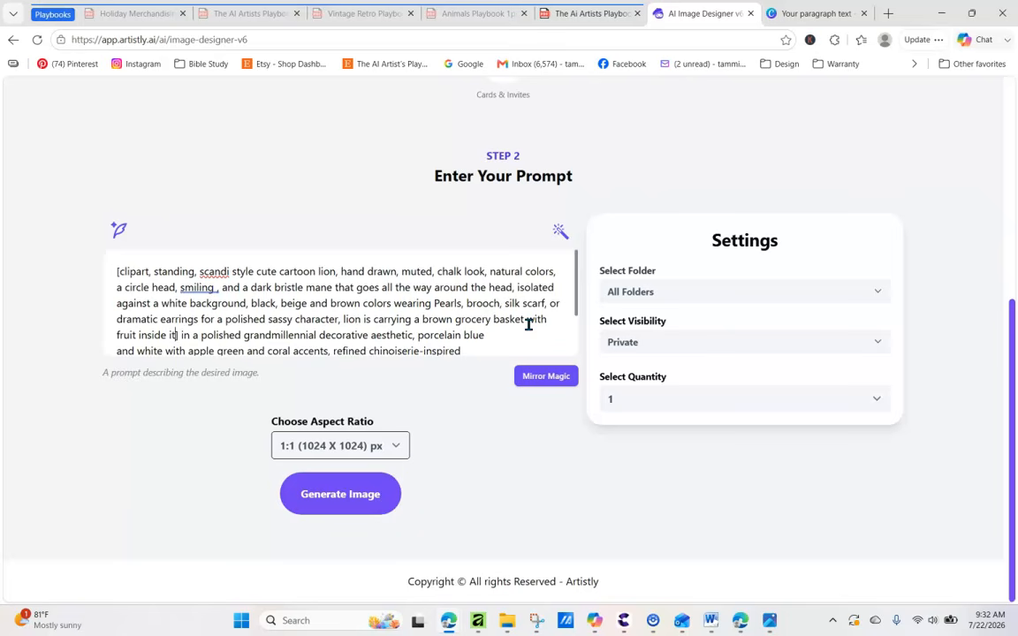
left_click(368, 495)
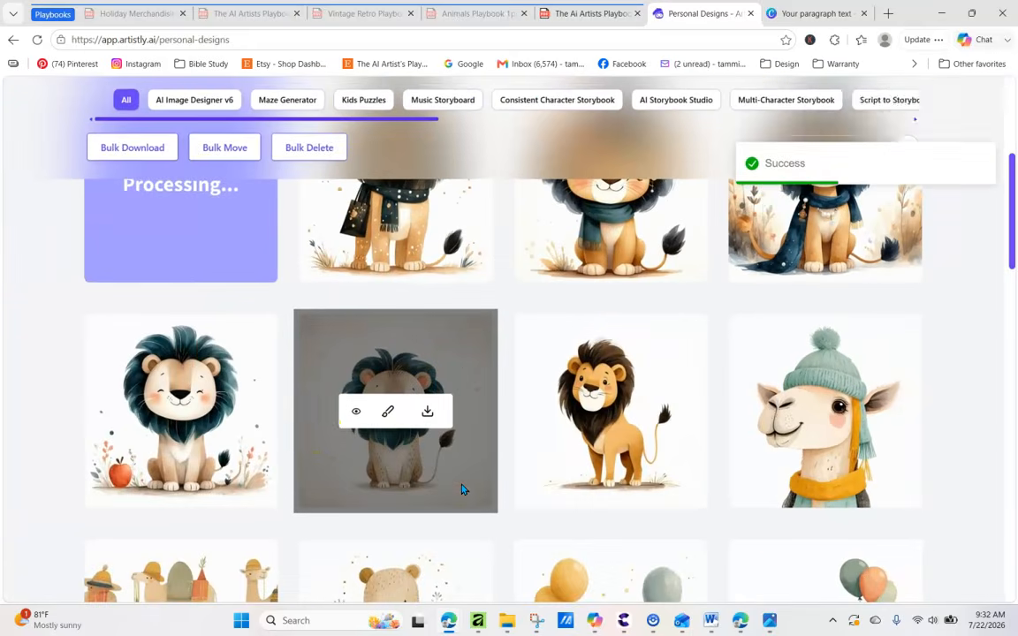
left_click_drag(1004, 210, 1014, 157)
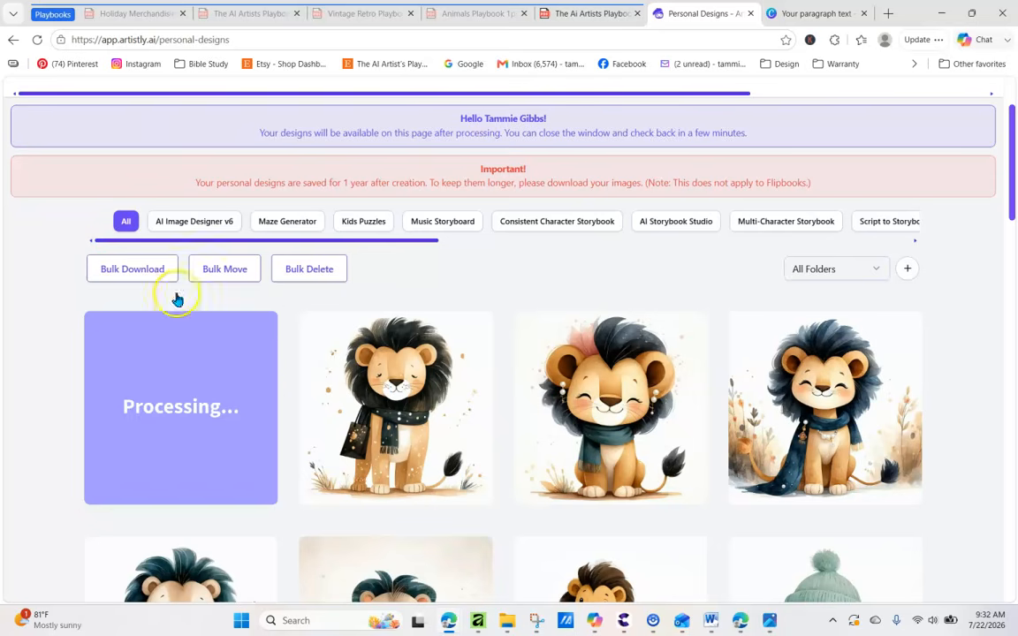
mouse_move(648, 624)
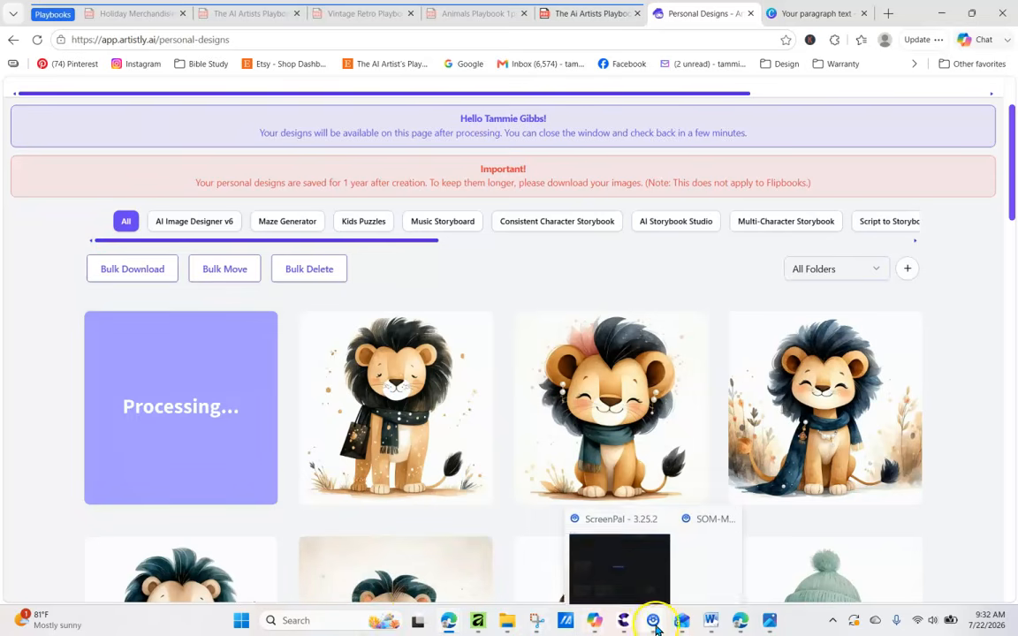
left_click(631, 566)
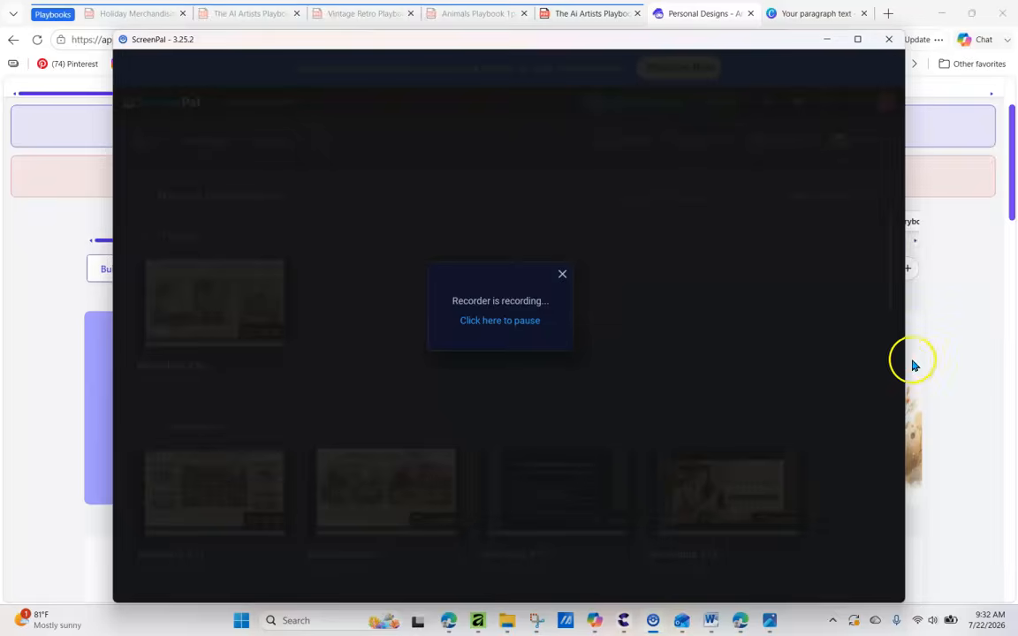
left_click(935, 363)
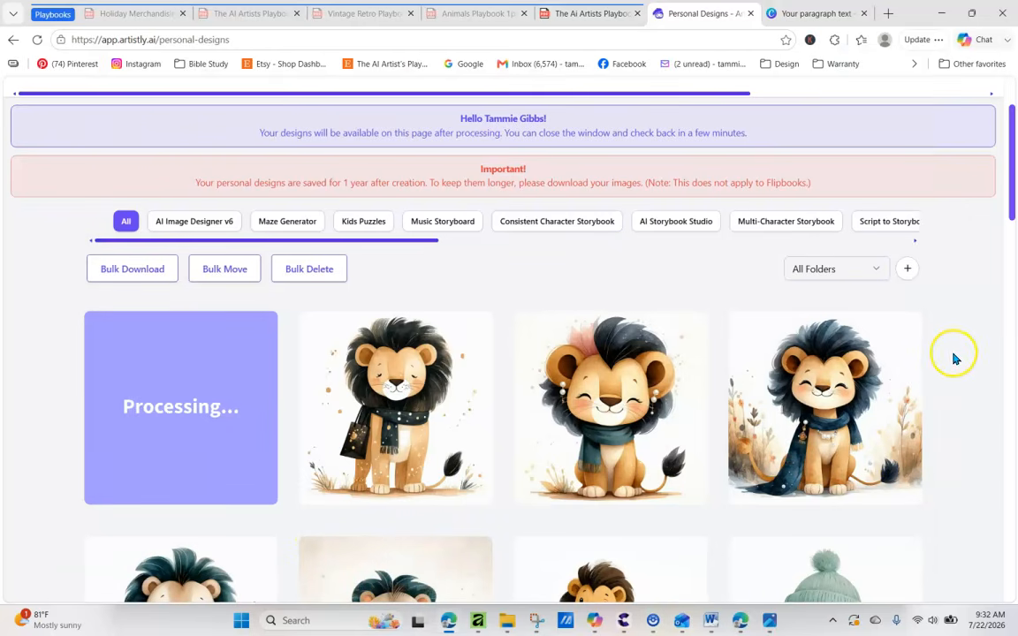
Step: Refresh the personal designs page to check whether the fruit basket lion has finished processing
mouse_move(1014, 174)
left_mouse_down()
mouse_move(1010, 208)
mouse_move(1011, 166)
left_mouse_up()
right_click(1011, 167)
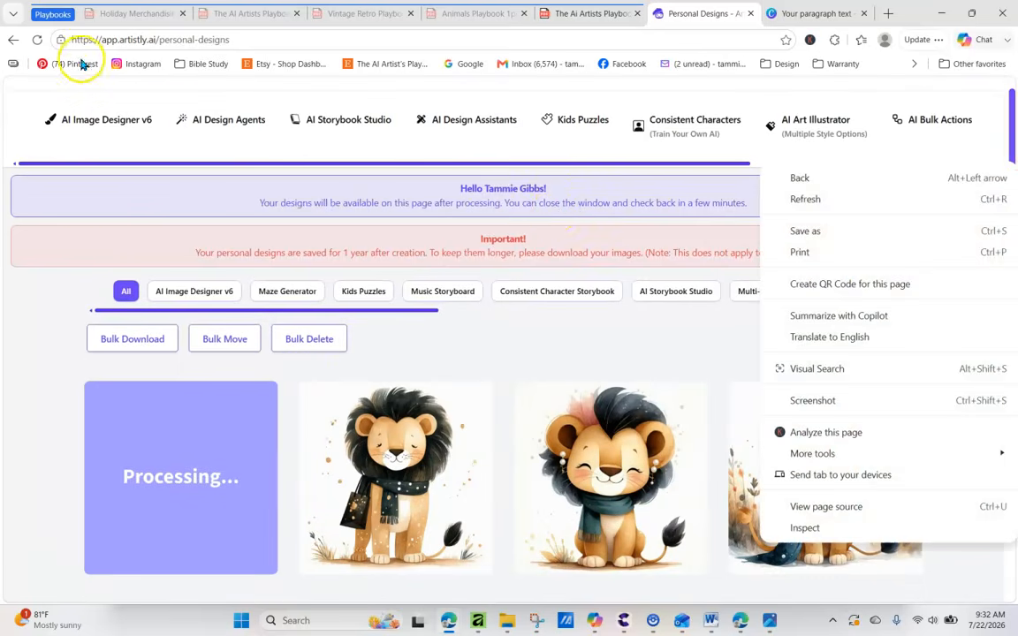
left_click(37, 40)
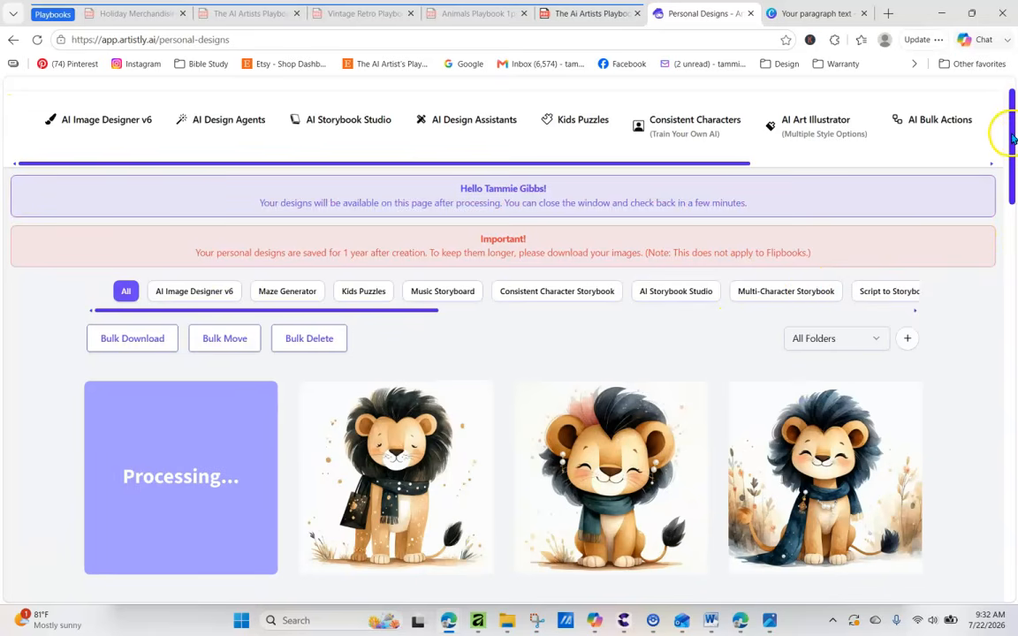
scroll(1013, 140, "down", 2)
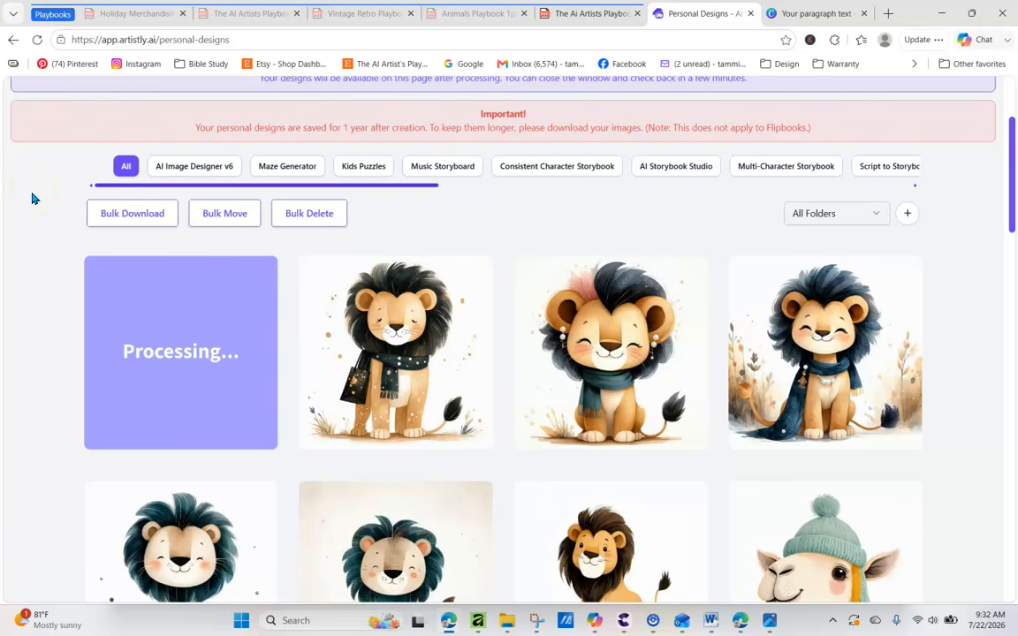
left_click(37, 40)
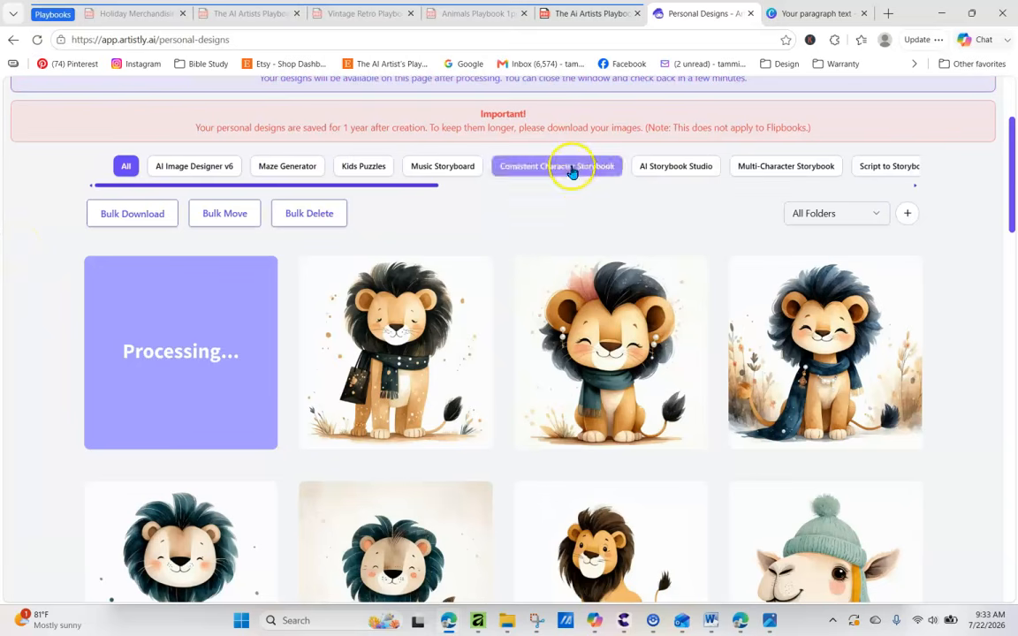
Step: In the Animals playbook, copy the style direction "Whimsical watercolor with expressive eyes, loose edges, light props, and soft humorous detail"
left_click(580, 13)
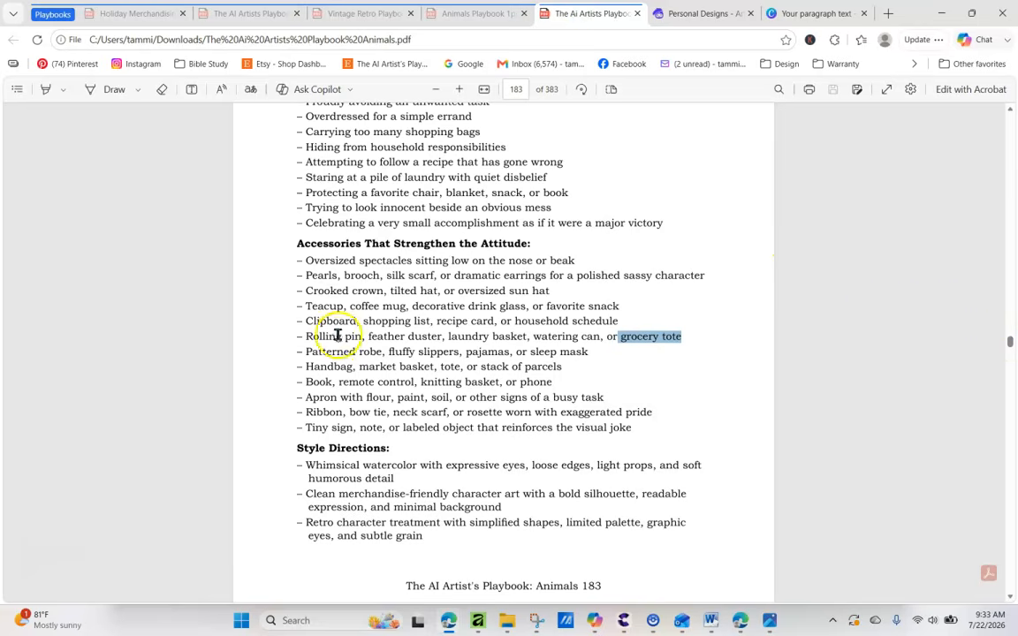
left_click_drag(306, 465, 392, 474)
right_click(395, 478)
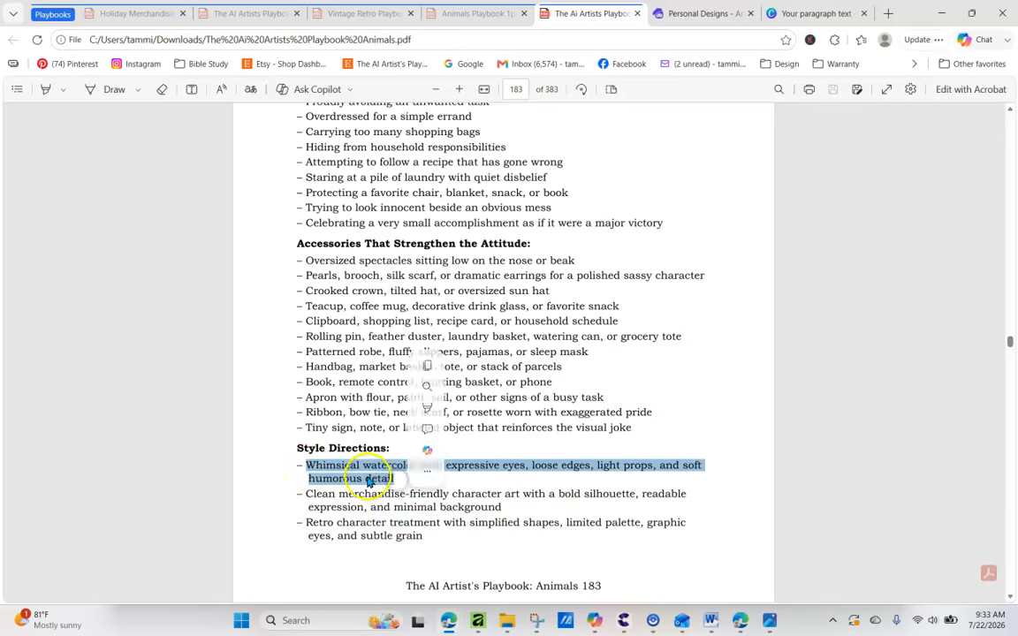
left_click(418, 164)
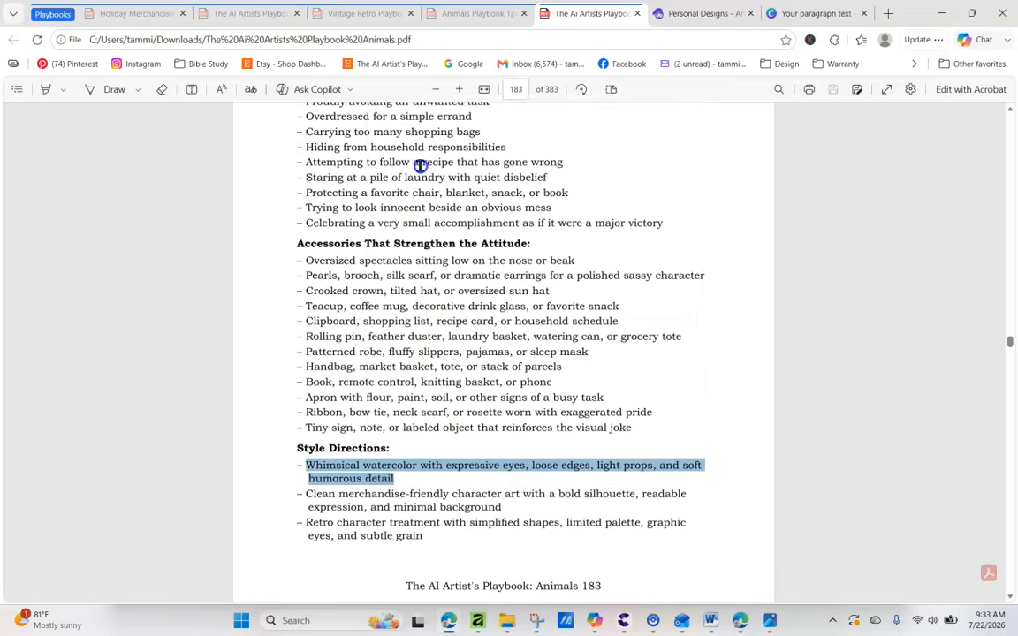
Step: In the personal designs, view the details of the fruit basket lion and of the teal-maned lion on the beige background
left_click(711, 16)
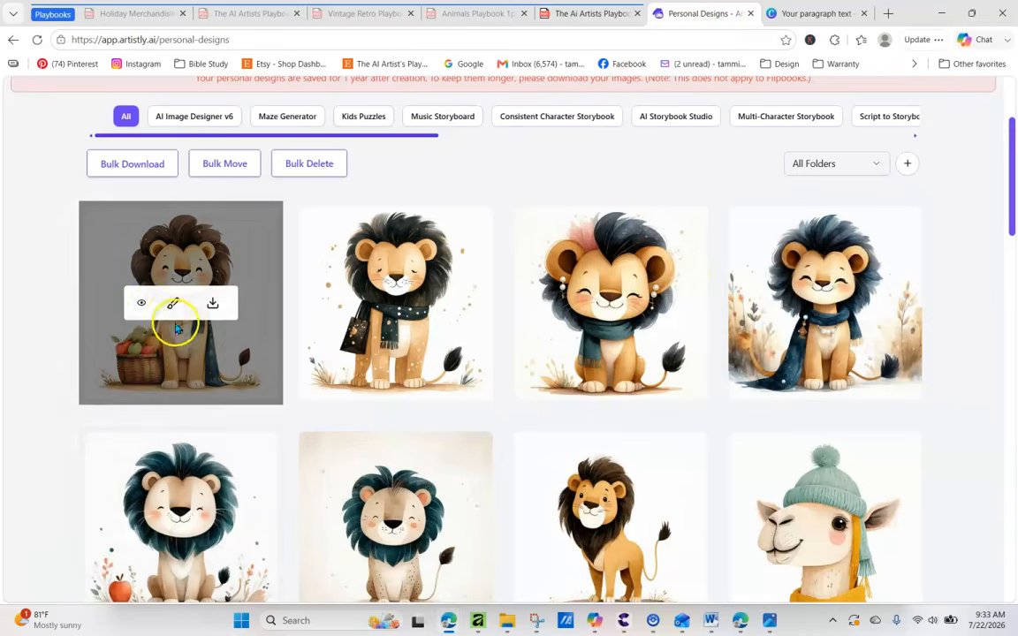
left_click(141, 299)
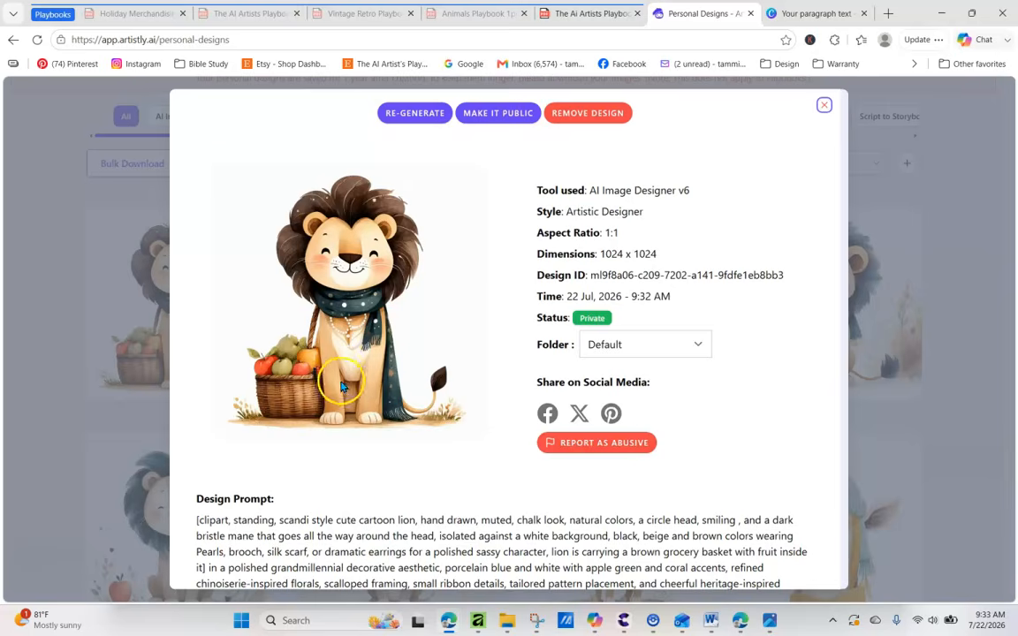
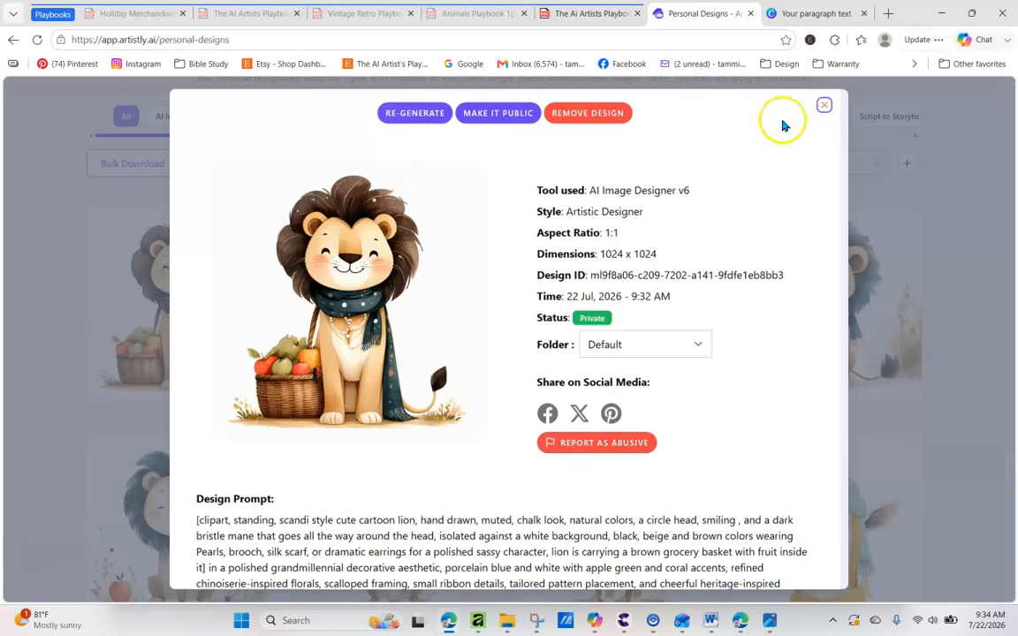
left_click(823, 105)
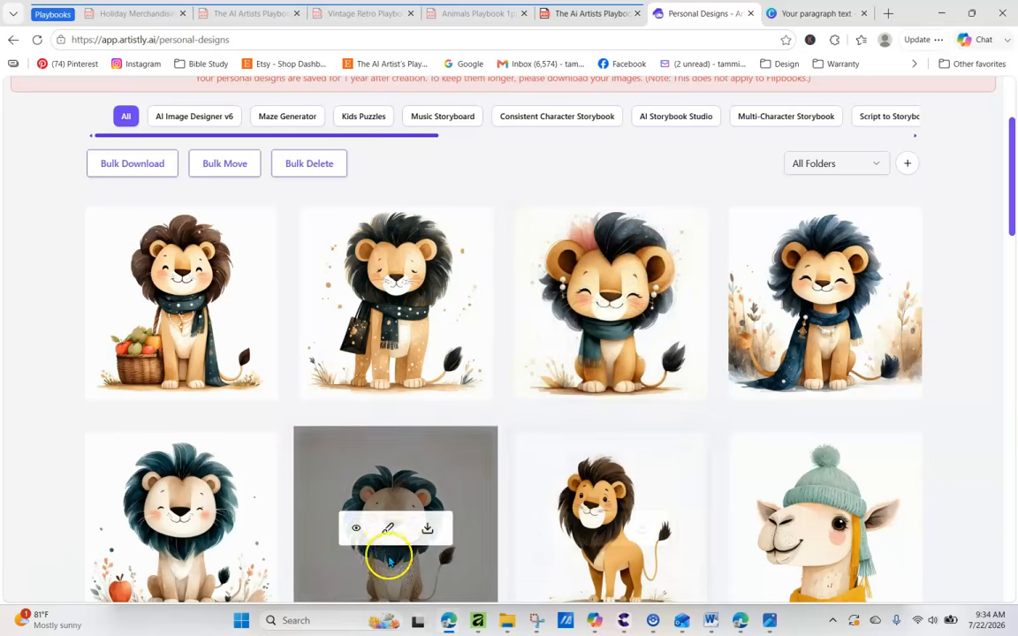
mouse_move(393, 515)
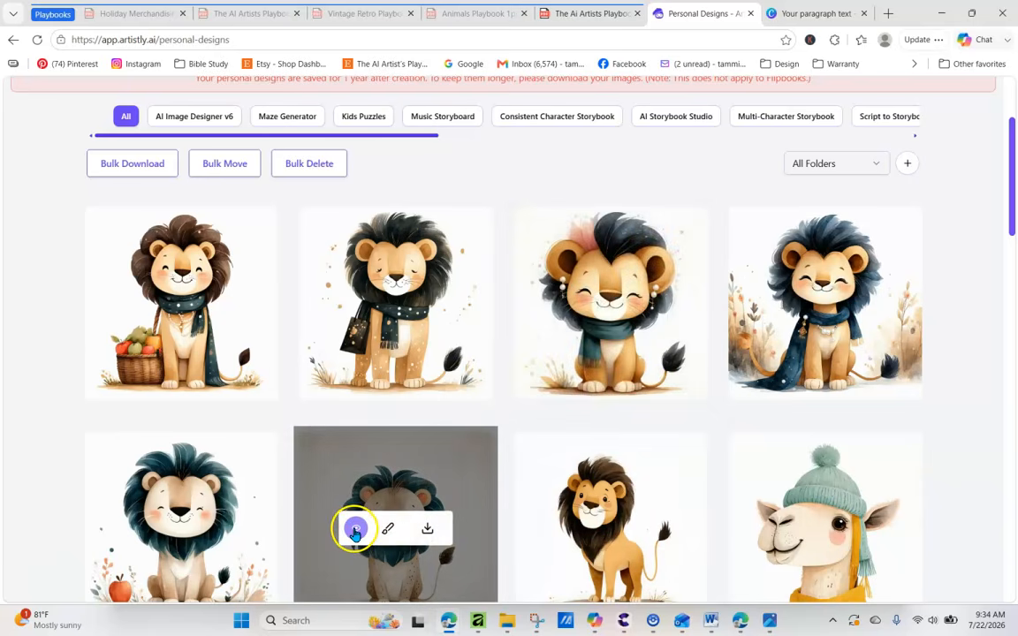
left_click(355, 528)
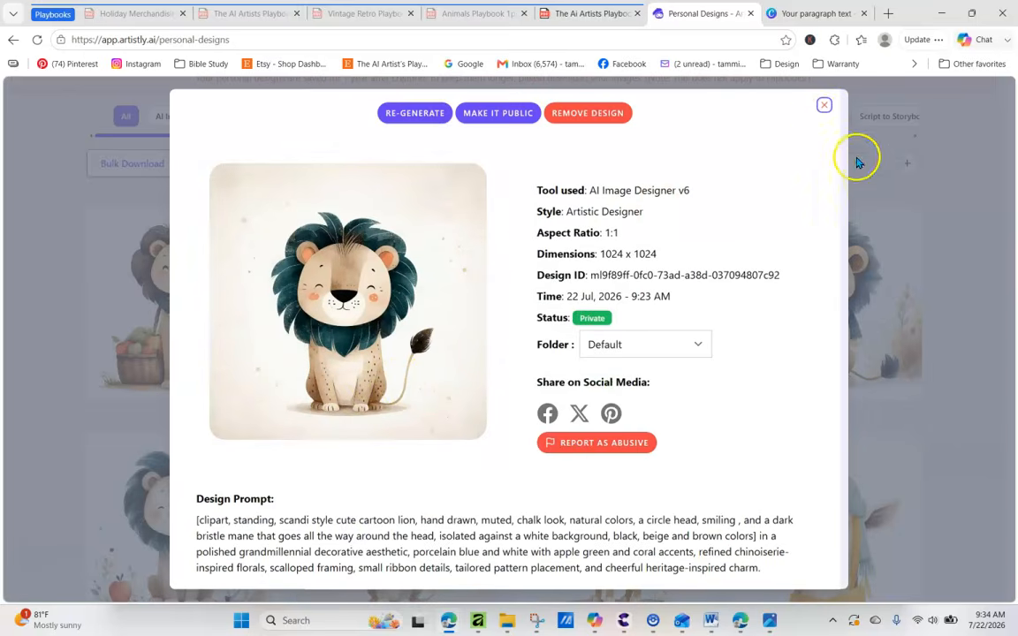
left_click(823, 113)
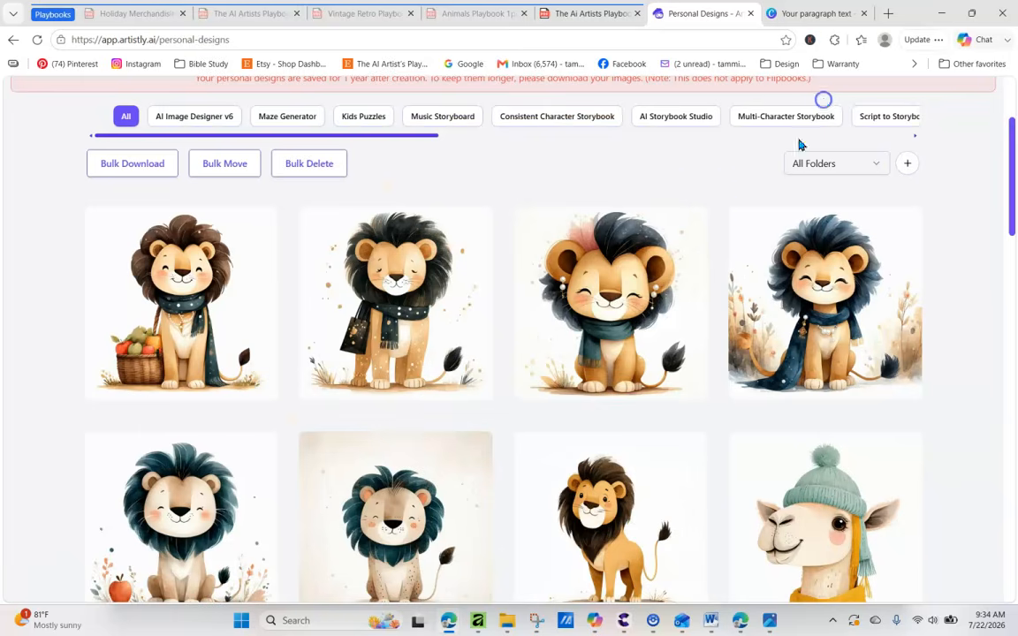
Step: Load the original golden lion's plain prompt for re-generation and enclose the whole prompt in square brackets
mouse_move(534, 511)
left_click(553, 527)
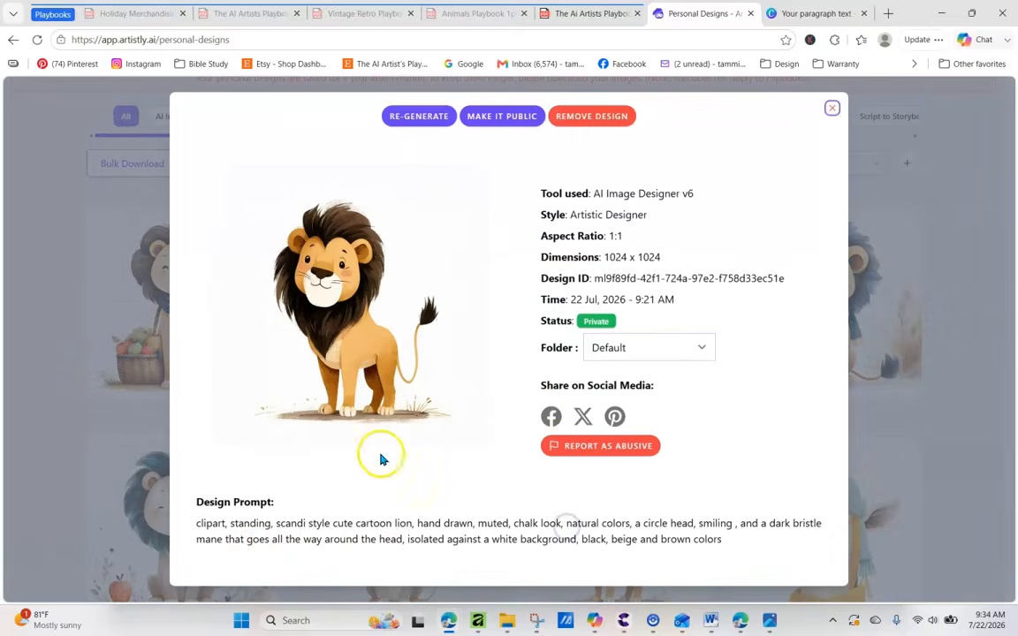
left_click(423, 112)
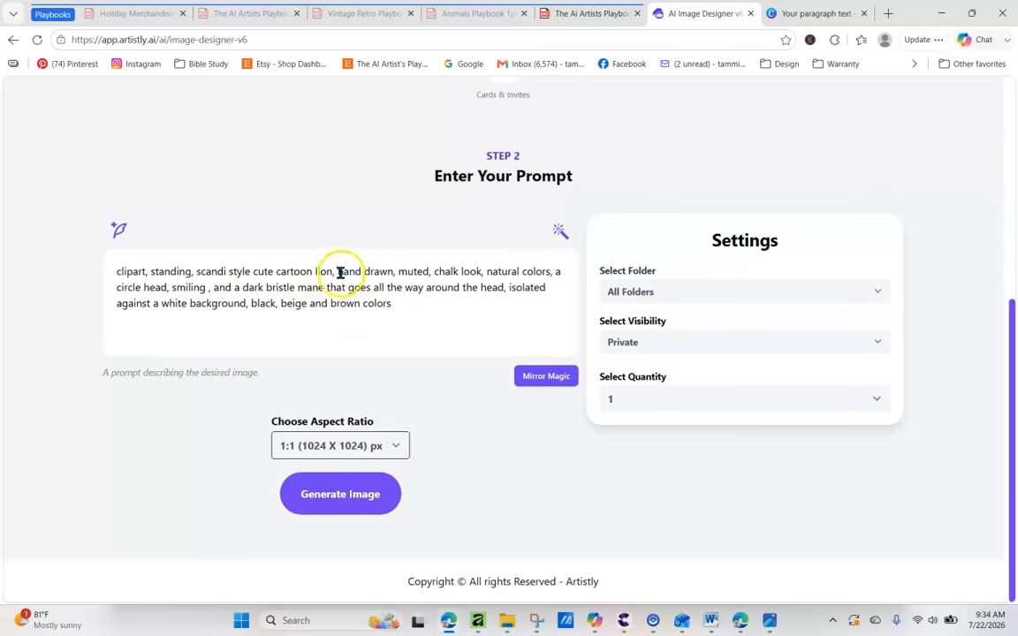
left_click(399, 304)
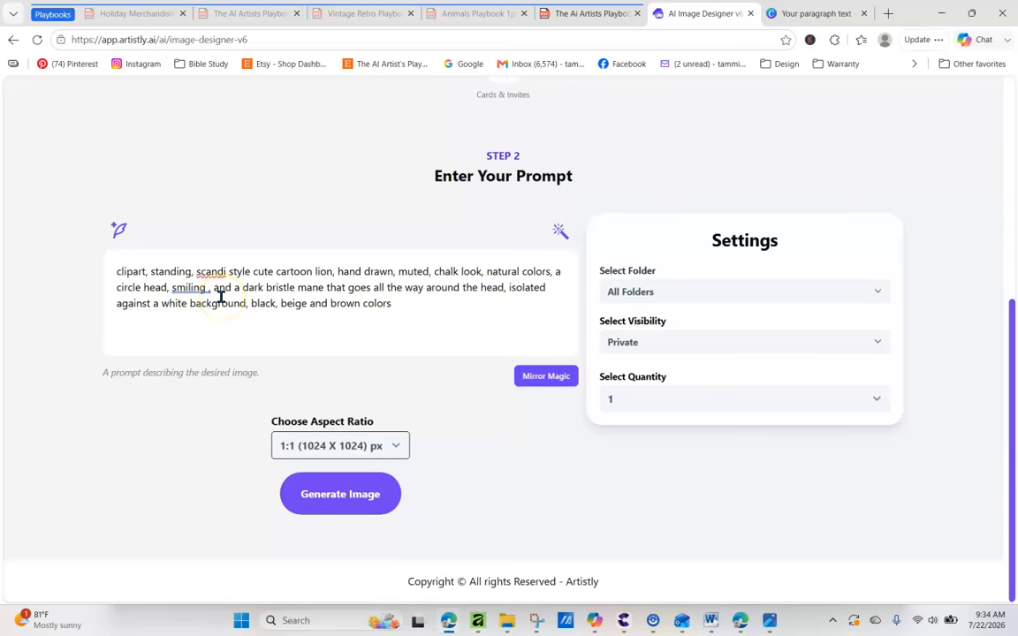
left_click(115, 276)
type("[")
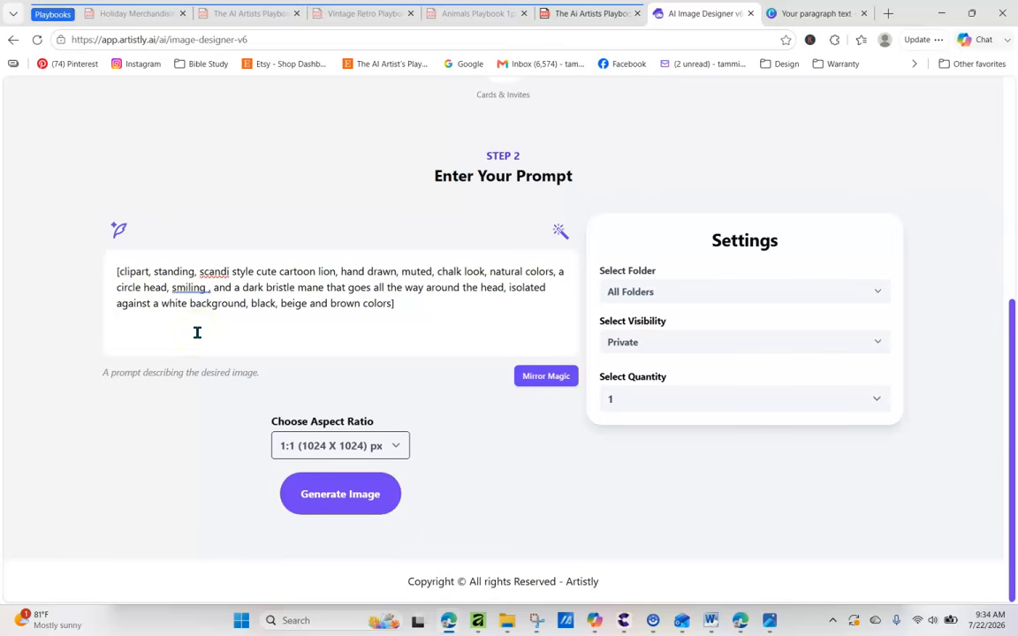
Step: Append the copied whimsical watercolor style direction after the bracketed prompt, separated by a space, and generate the image
right_click(409, 303)
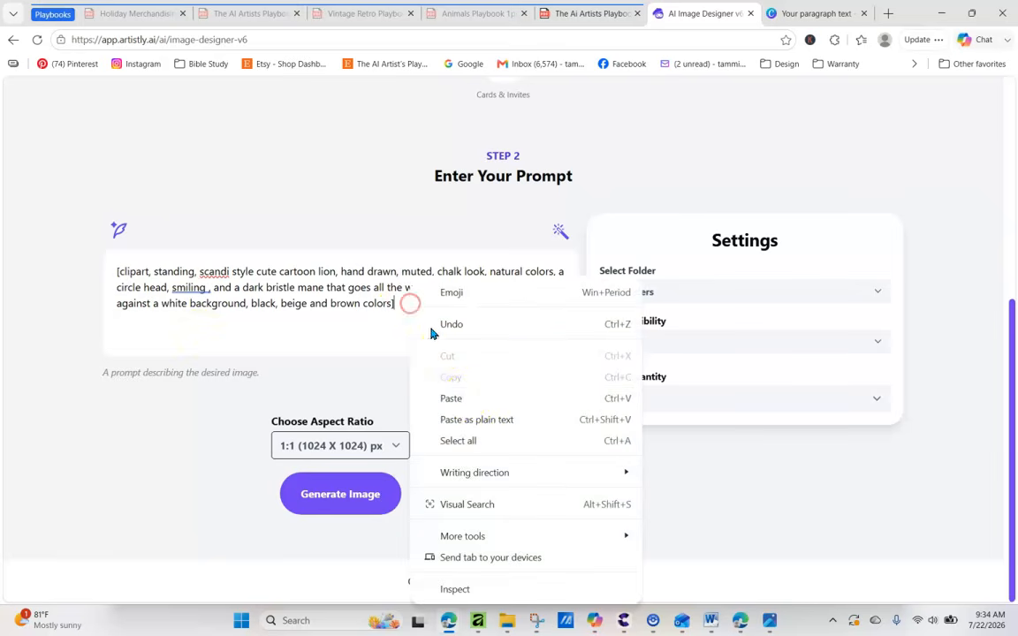
left_click(461, 396)
left_click(395, 305)
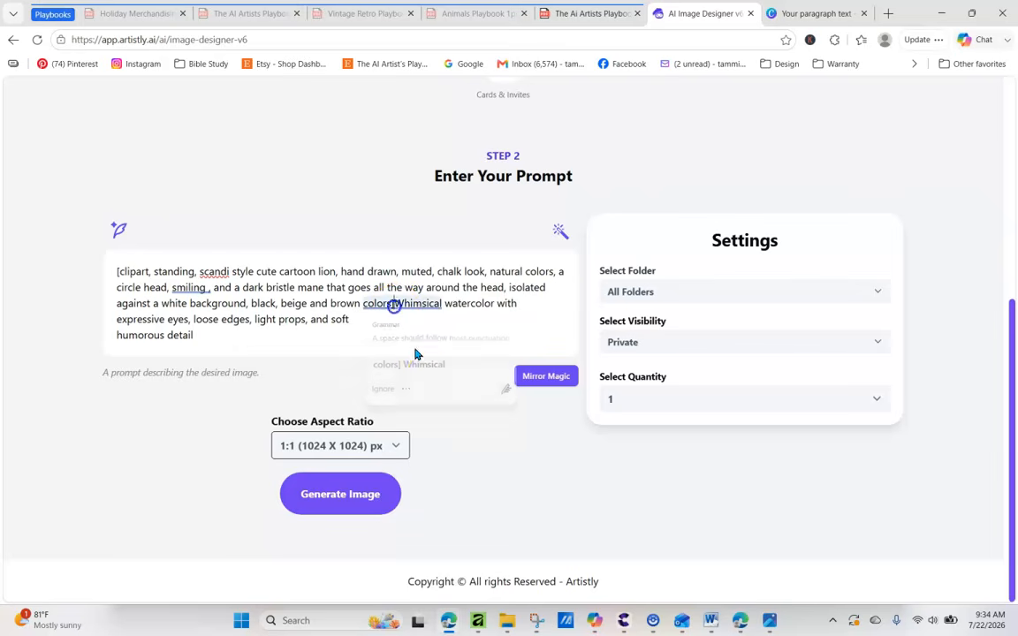
left_click(427, 365)
left_click(335, 493)
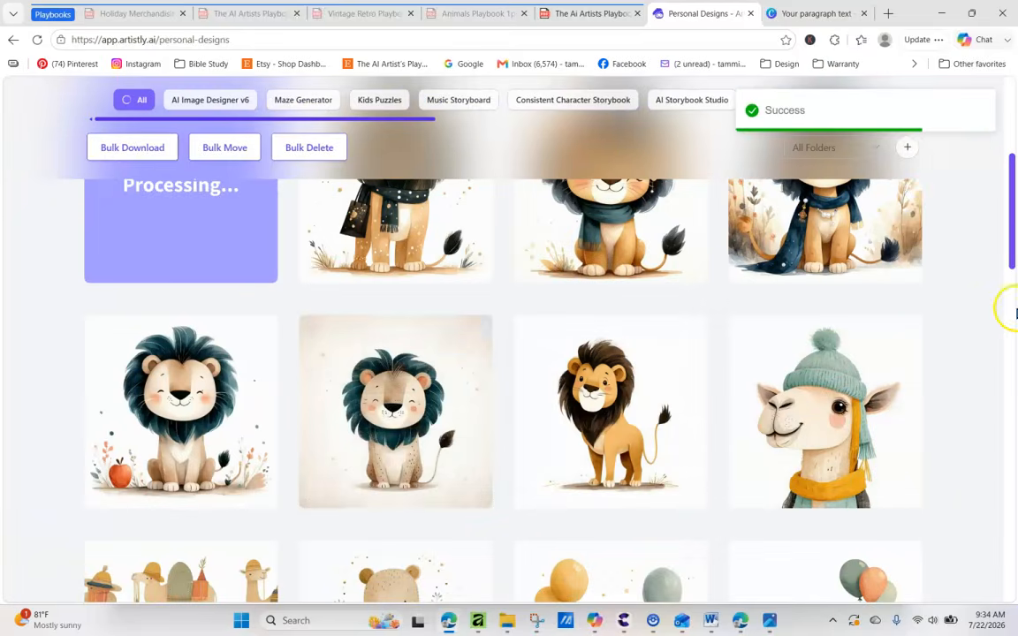
Step: Refresh the personal designs page repeatedly to check whether the whimsical watercolor lion has finished processing
left_click(1012, 256)
left_click_drag(1012, 257, 1013, 199)
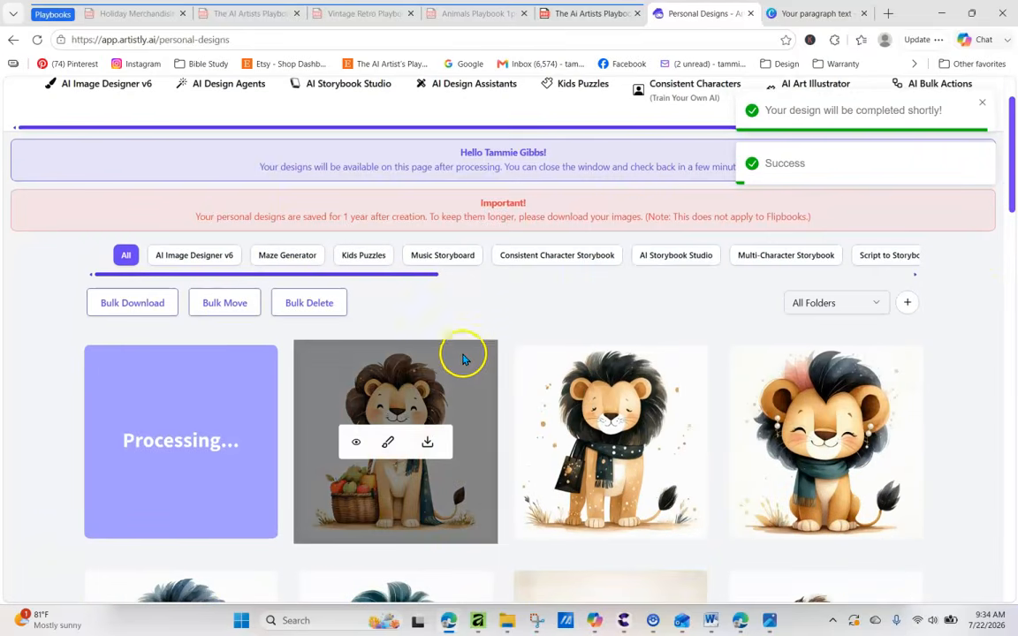
left_click(434, 281)
left_click(37, 40)
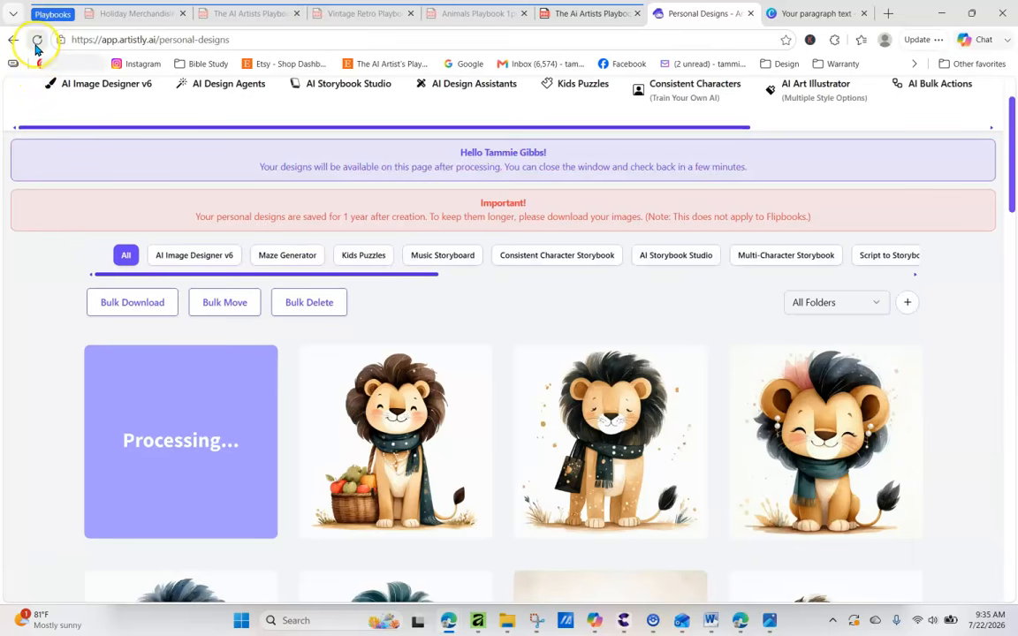
left_click(37, 43)
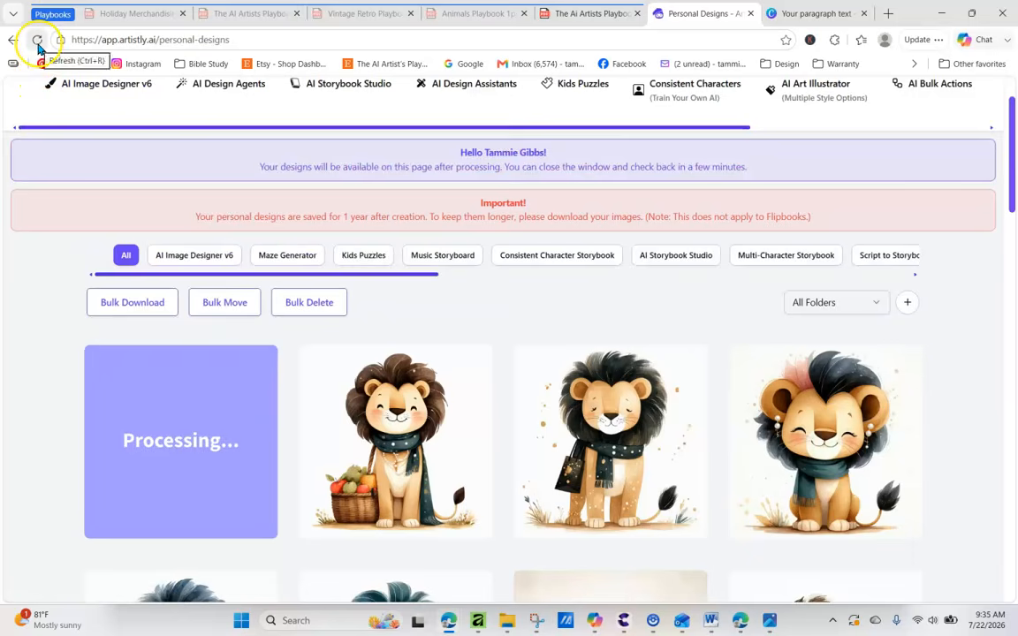
left_click(37, 40)
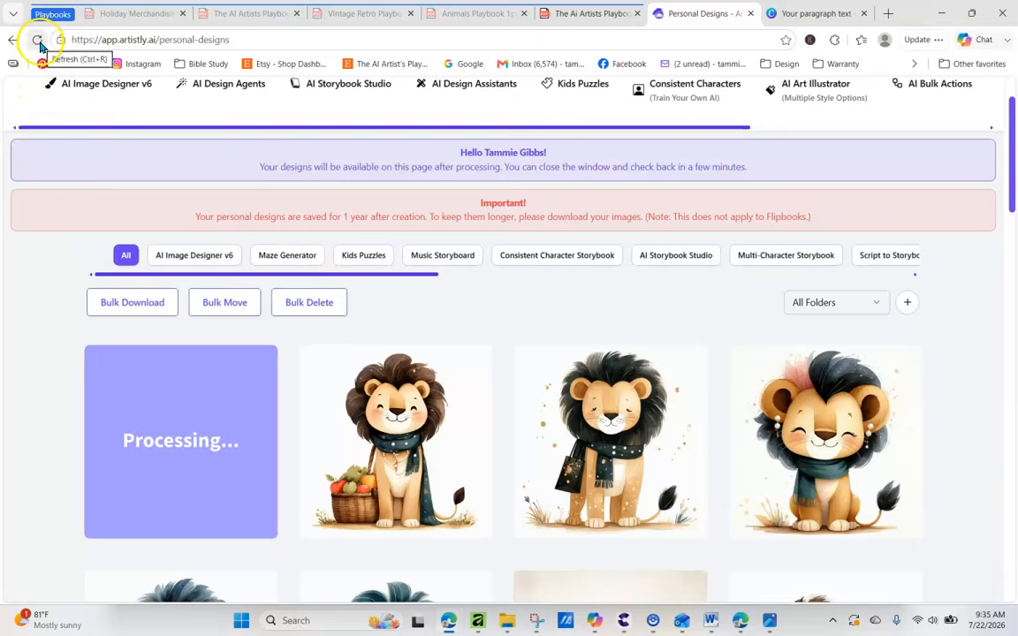
left_click(38, 43)
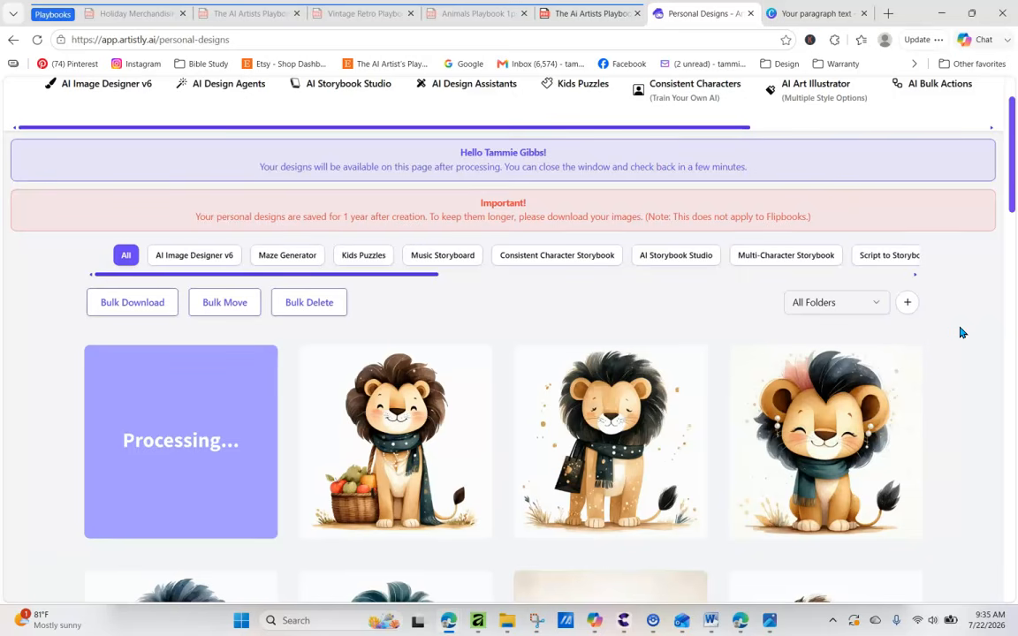
left_click(963, 357)
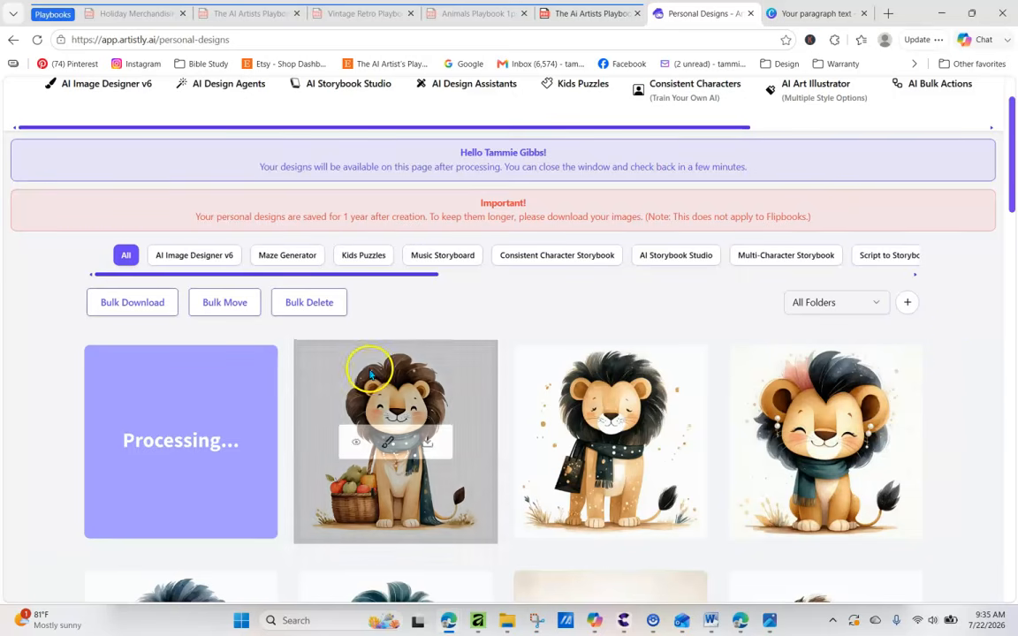
left_click(34, 40)
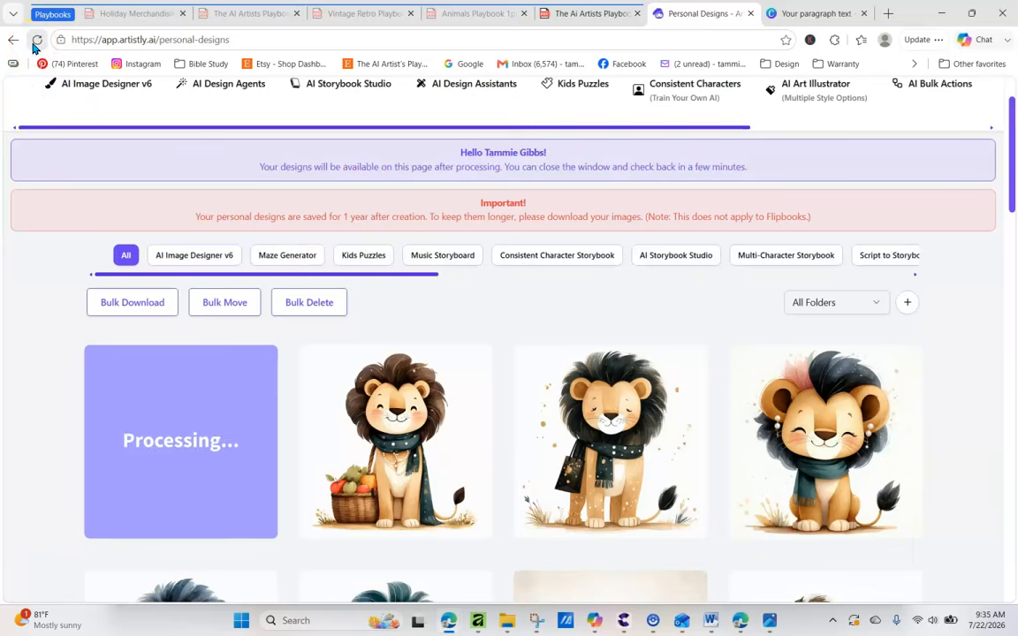
left_click(35, 41)
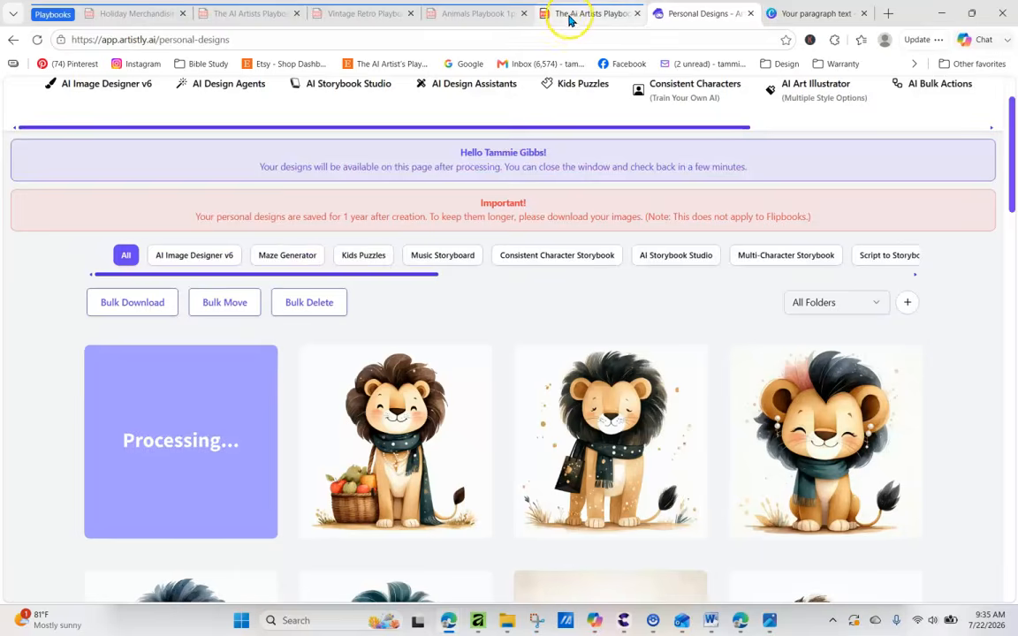
Step: In the Animals playbook, return to the table of contents page listing the art styles and follow the Mid-Century Modern entry
left_click(569, 14)
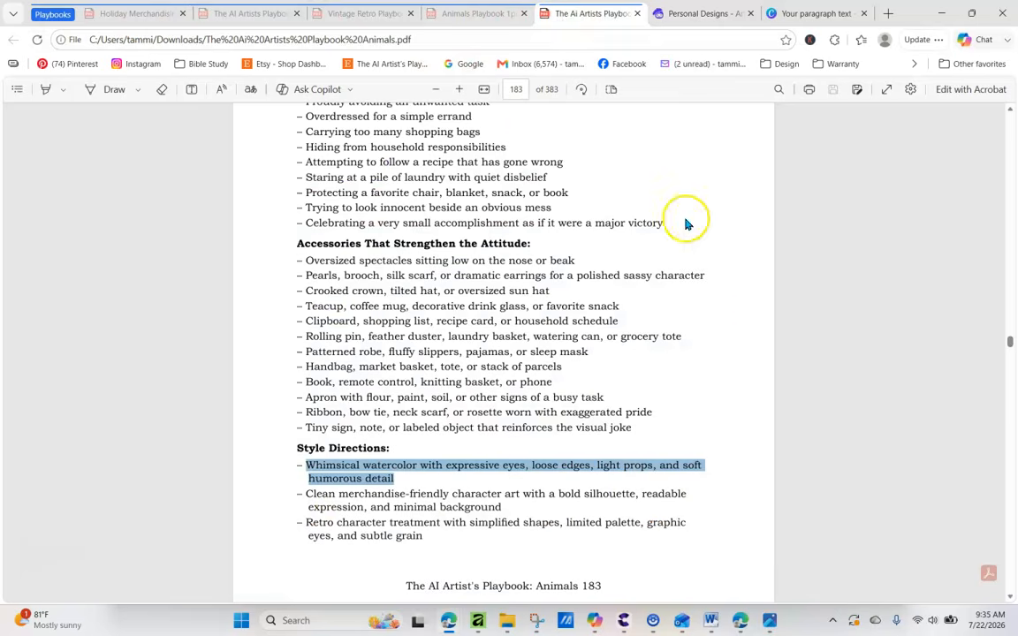
left_click(517, 91)
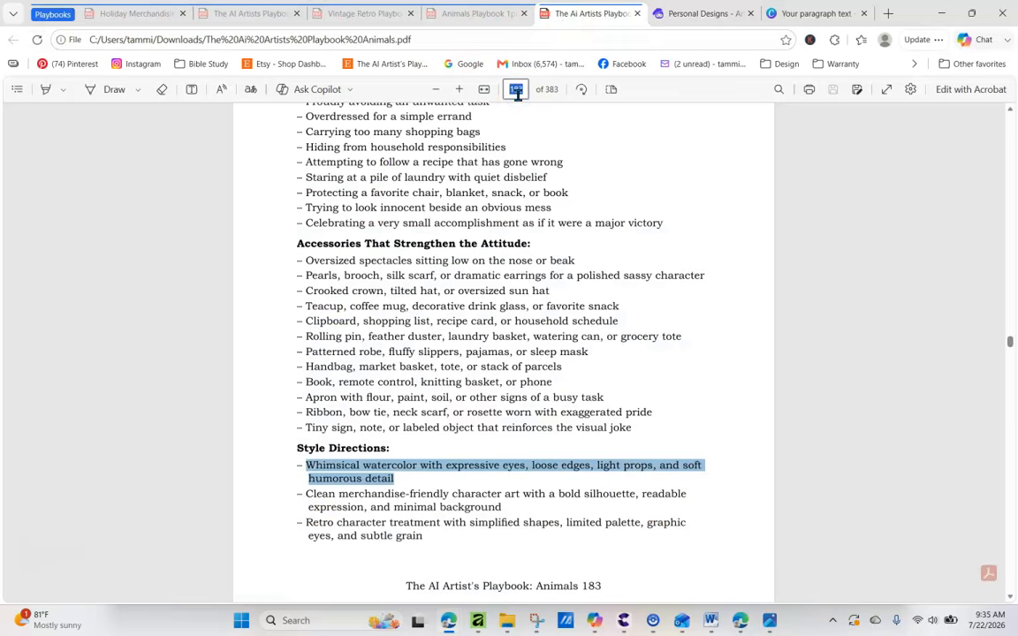
type("4")
key("Return")
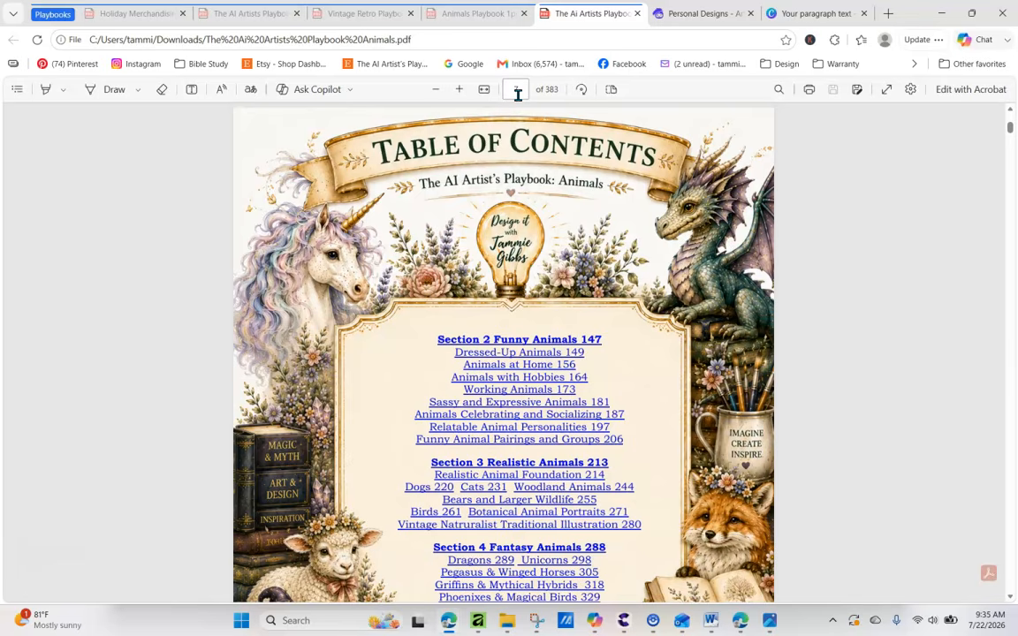
type("3")
key("Return")
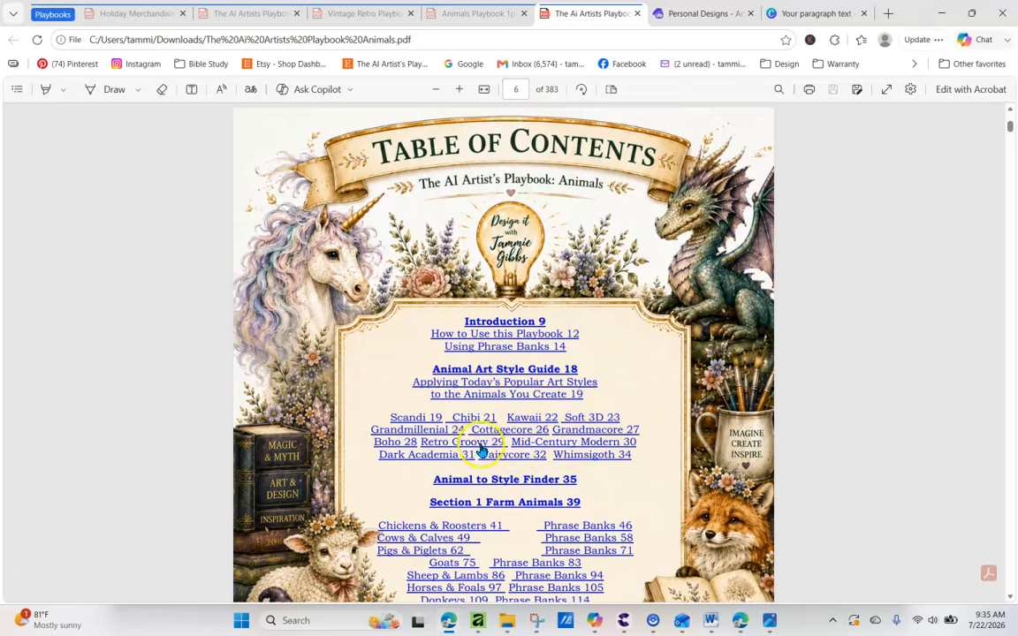
left_click(592, 446)
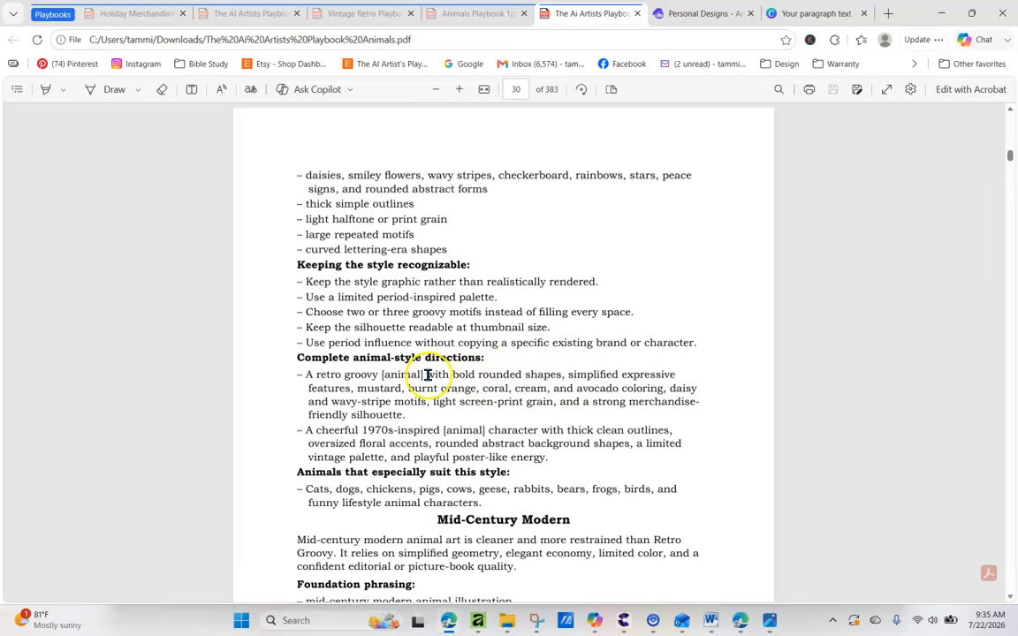
Step: Copy the complete animal-style direction that begins "A retro groovy [animal] with bold rounded shapes"
left_click_drag(305, 378, 404, 414)
right_click(385, 404)
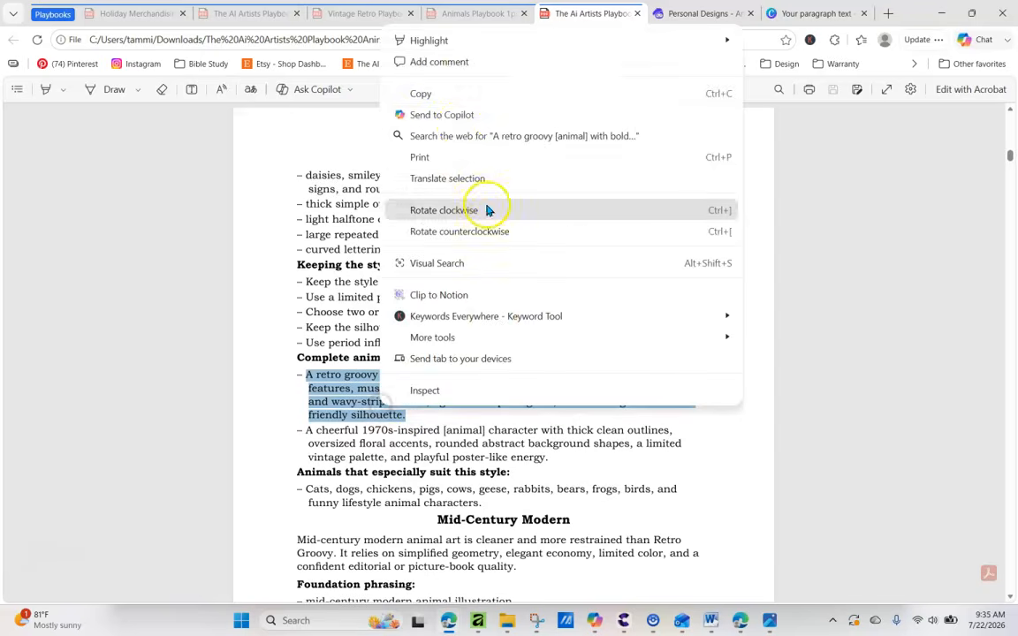
left_click(455, 95)
Step: Load the whimsical watercolor lion's prompt for re-generation in Artistly and append a comma and the copied retro groovy direction
left_click(712, 14)
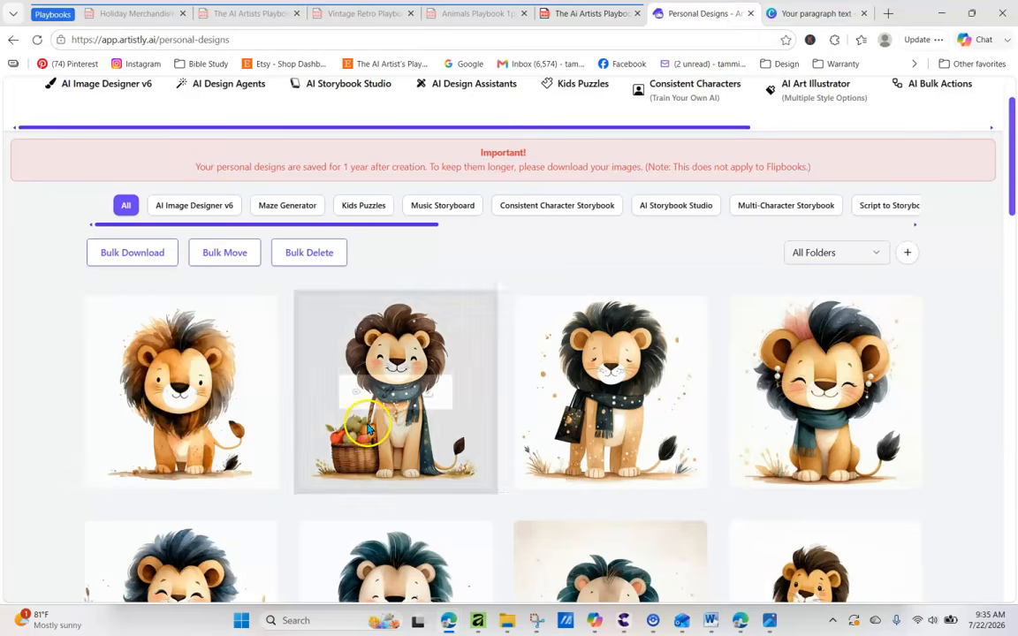
left_click(141, 391)
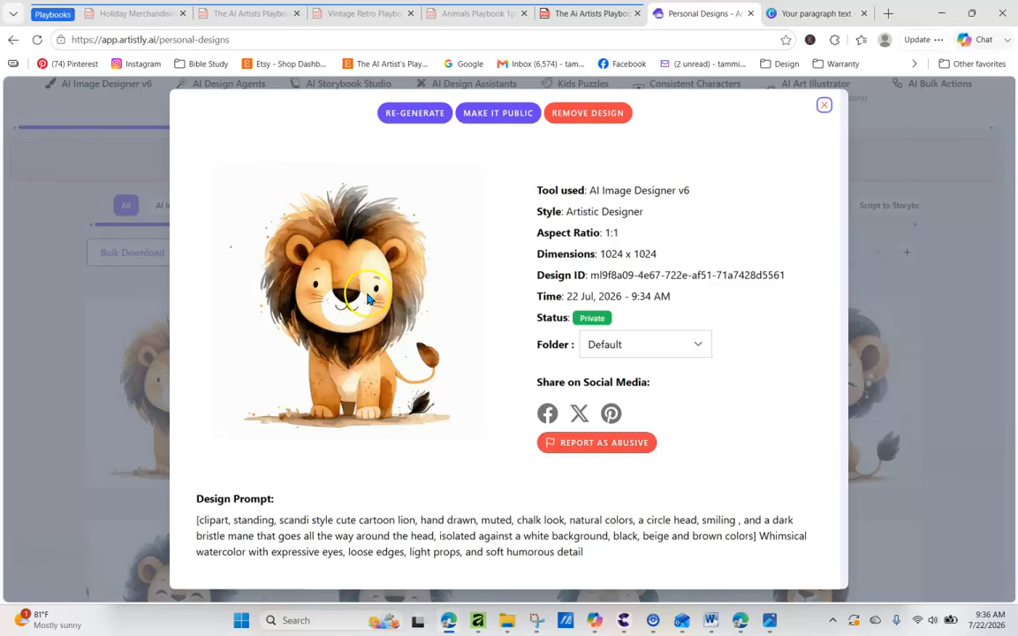
left_click(407, 115)
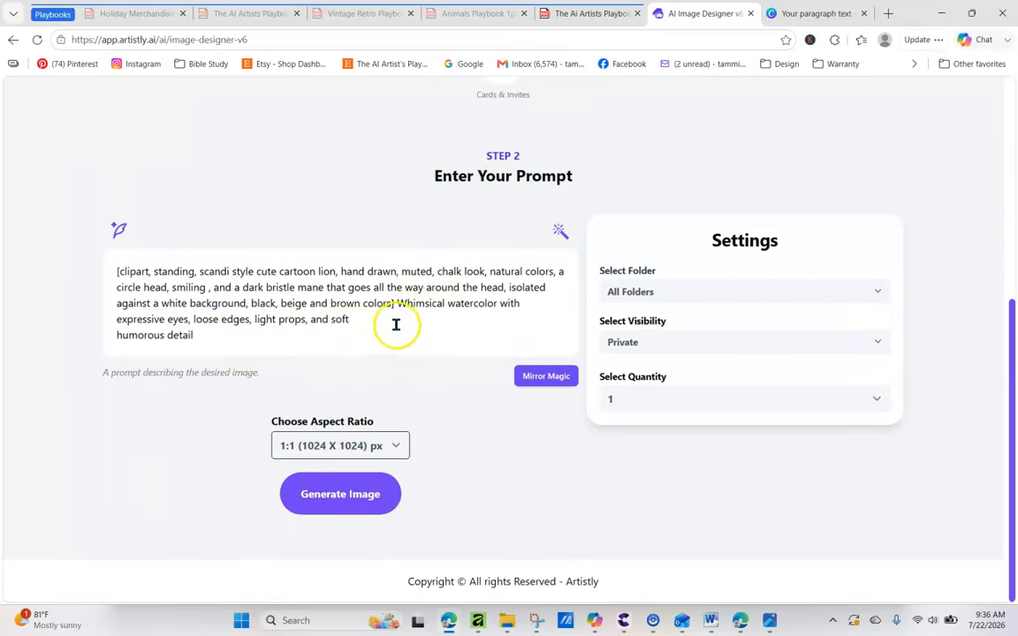
left_click(197, 335)
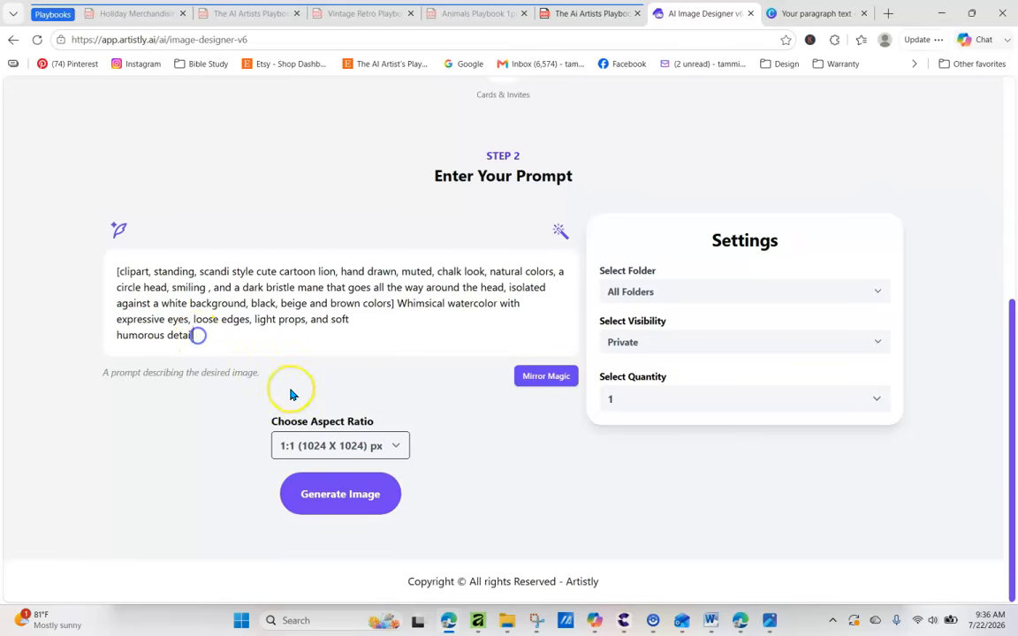
type(",")
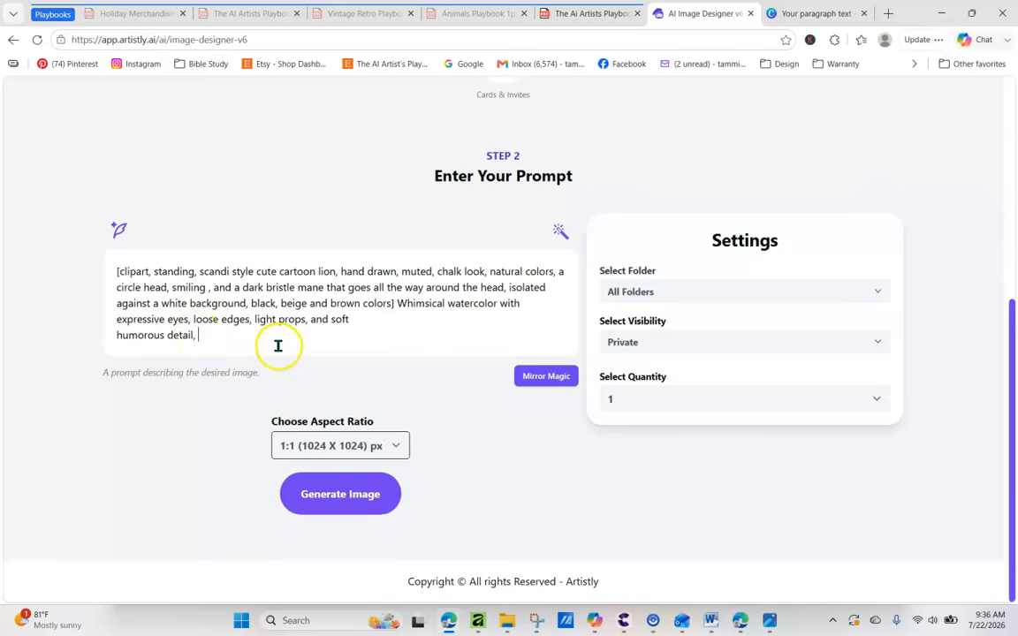
right_click(278, 349)
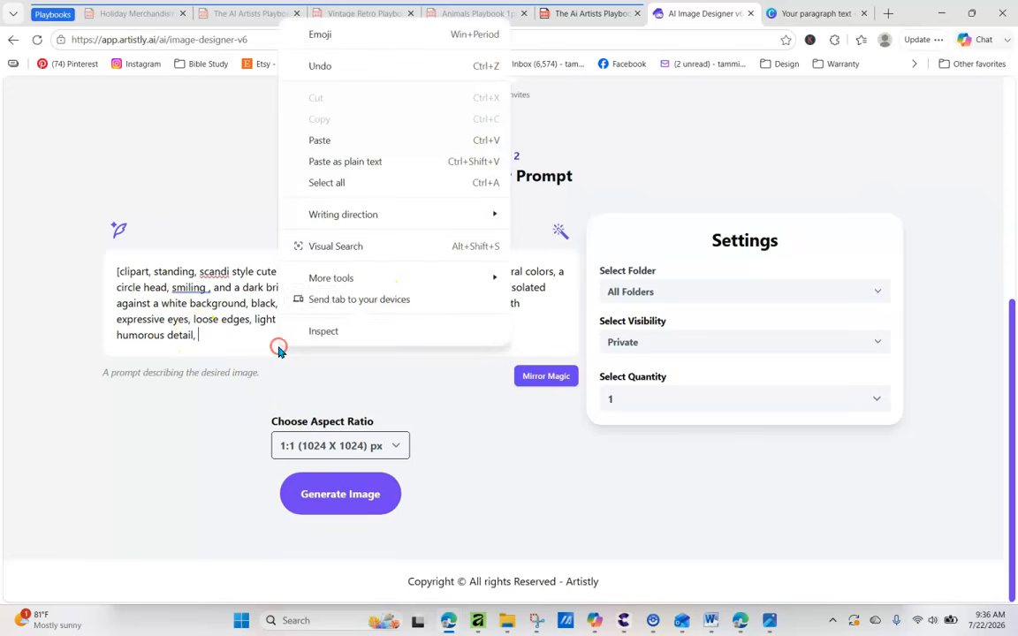
left_click(354, 151)
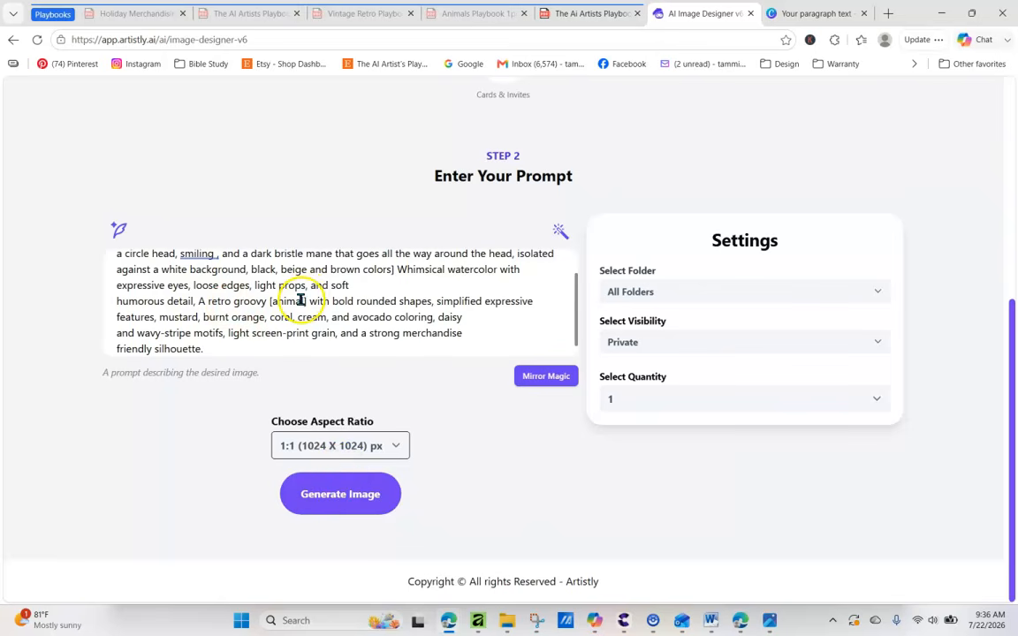
Step: Remove the "[animal]" placeholder from the retro groovy direction in the prompt and generate the image
left_click_drag(308, 302, 278, 303)
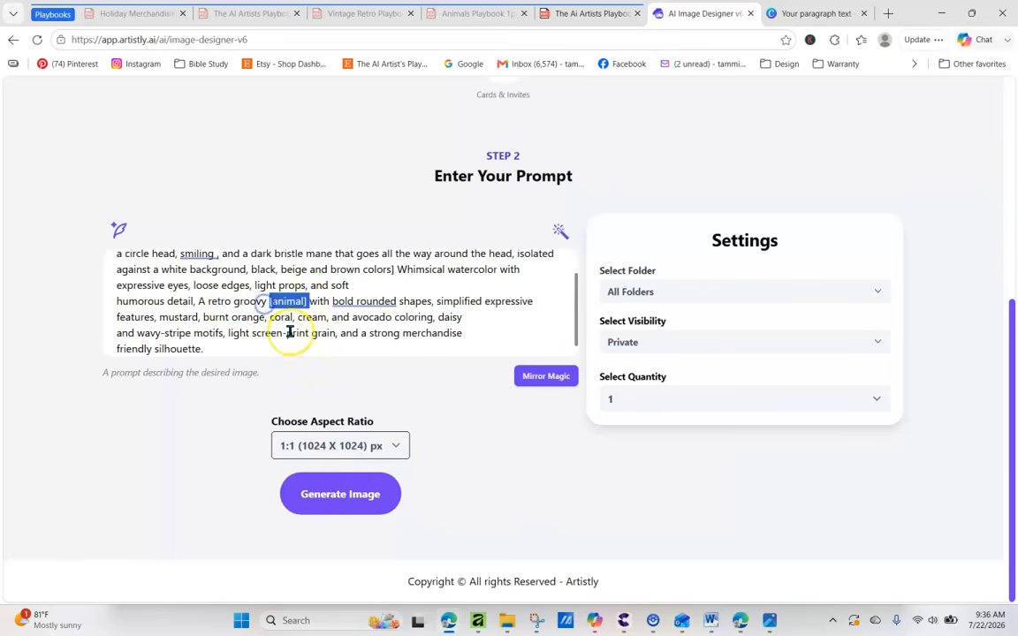
key("BackSpace")
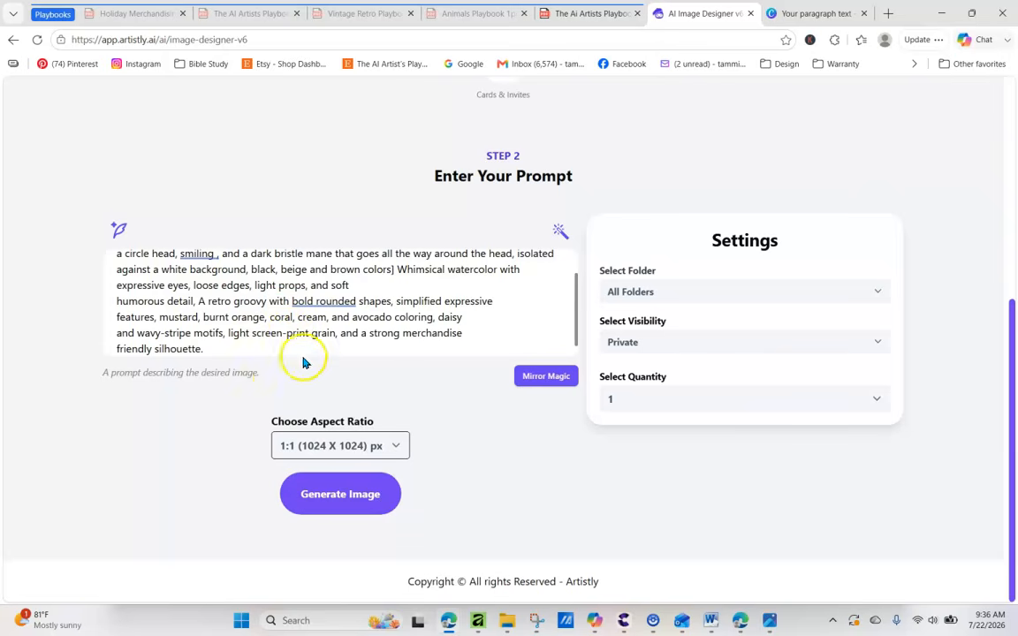
left_click(410, 482)
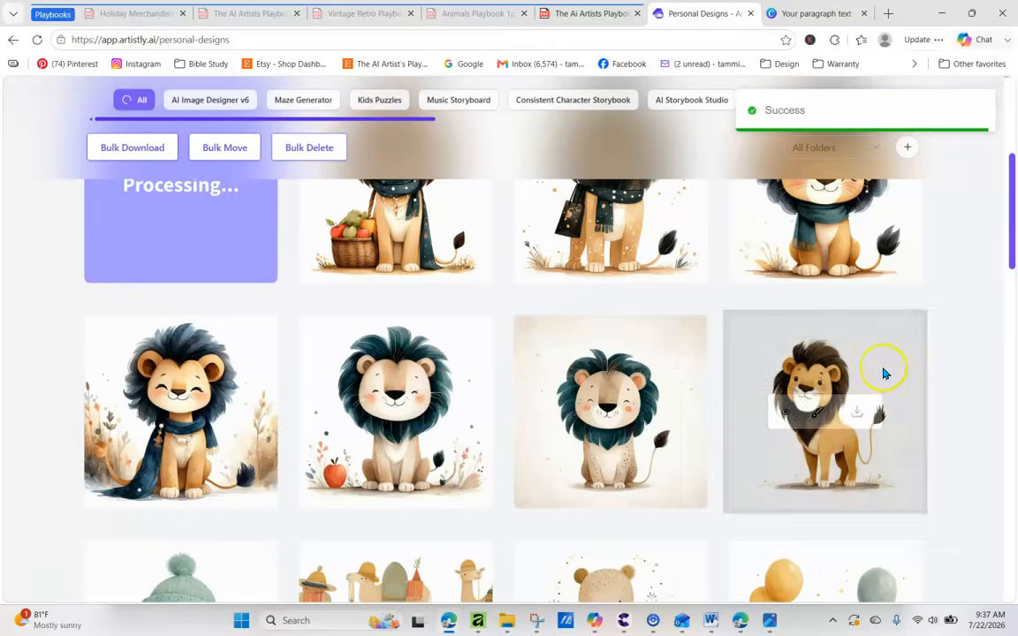
Step: Refresh the personal designs page repeatedly to check whether the retro groovy watercolor lion has finished processing
left_click_drag(1013, 257, 1012, 214)
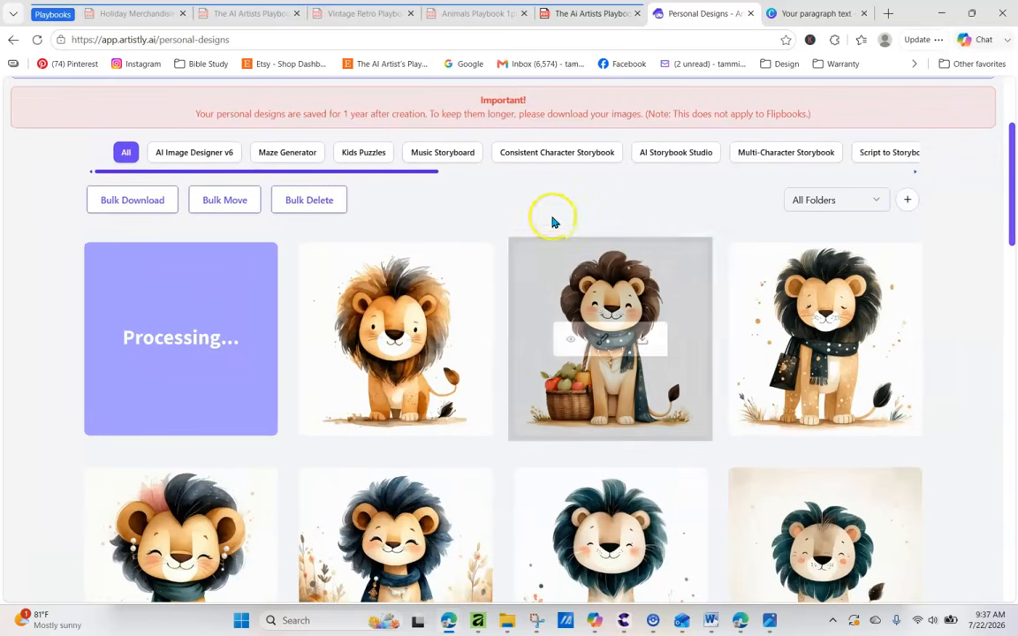
left_click(35, 41)
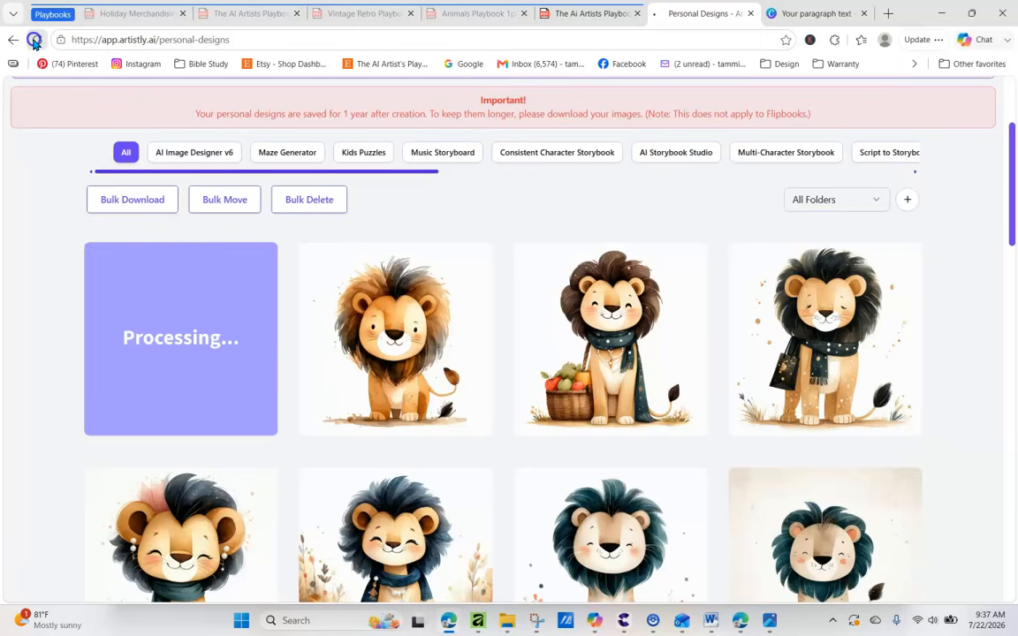
left_click(35, 41)
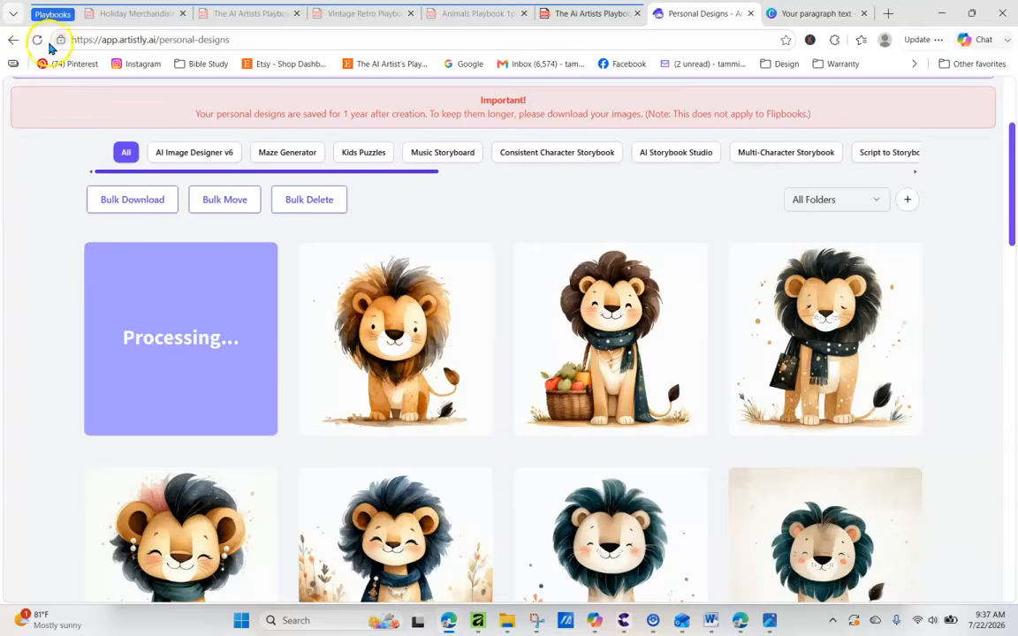
left_click(37, 41)
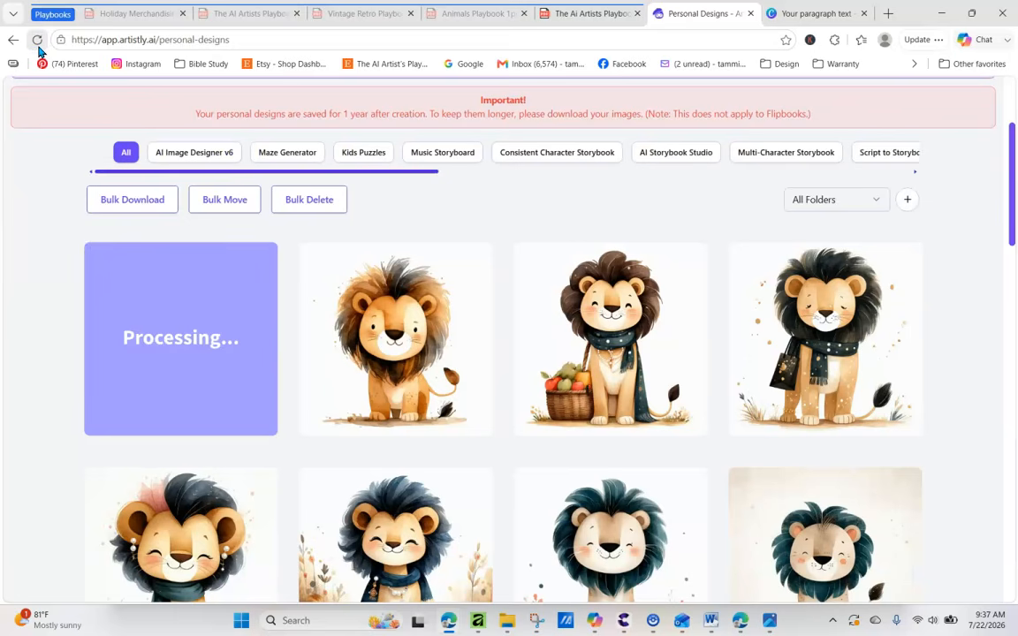
left_click(37, 41)
left_click(37, 41)
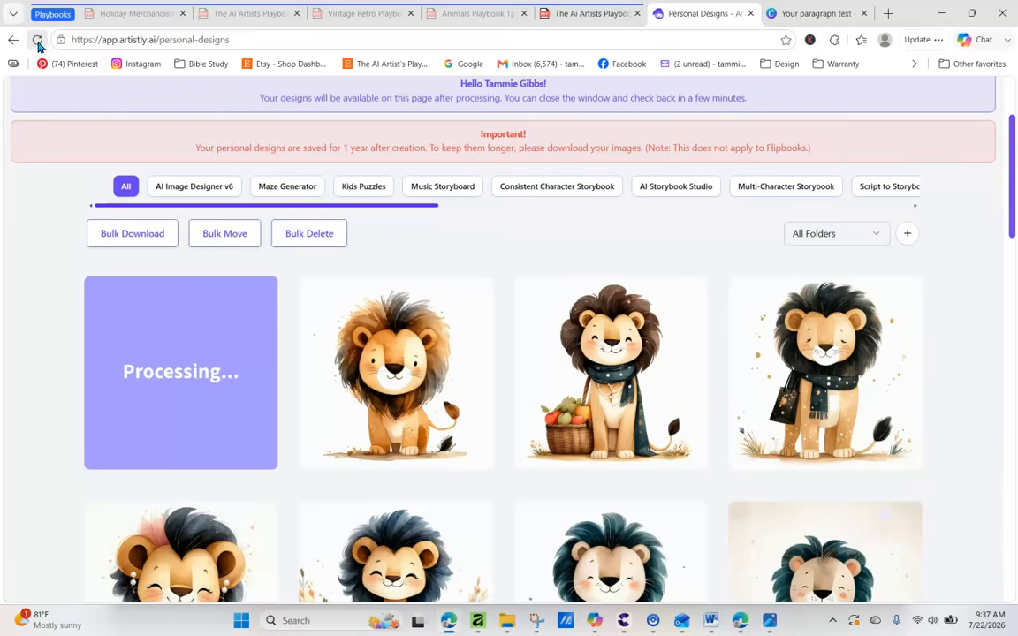
left_click(38, 41)
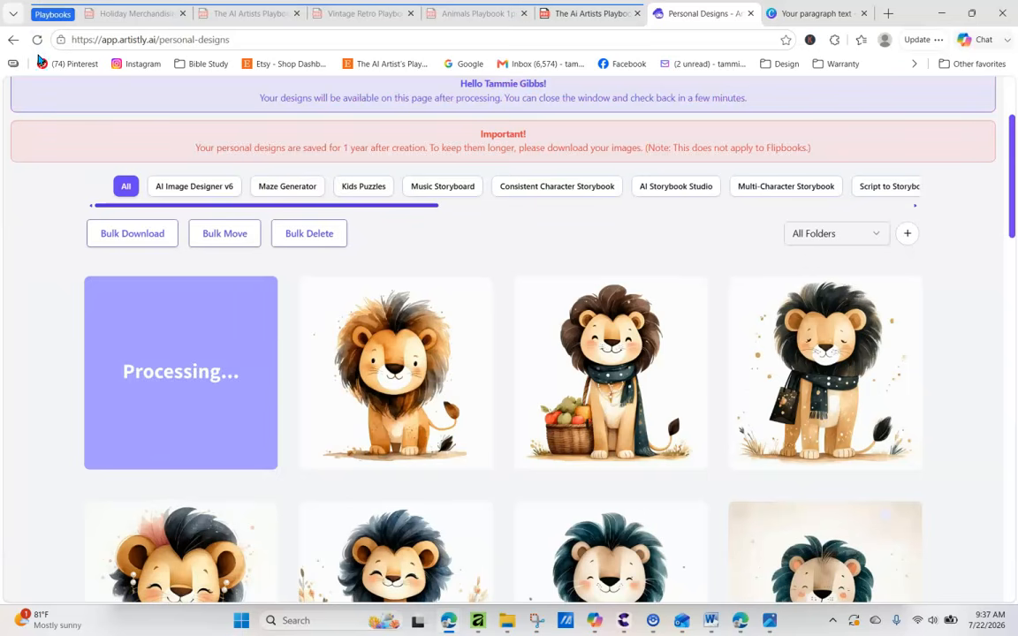
left_click(37, 40)
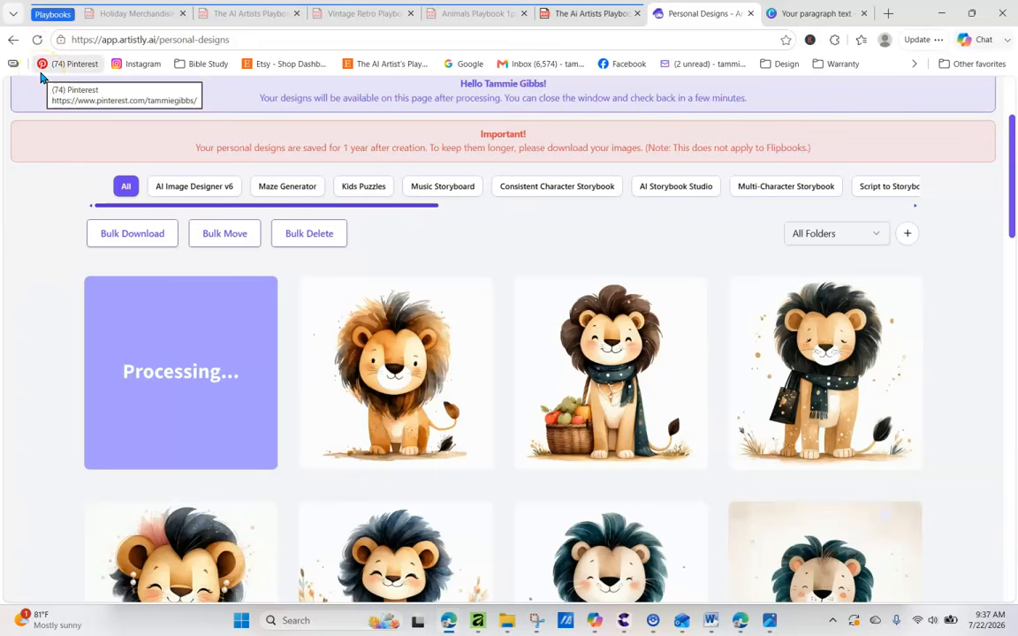
left_click(37, 41)
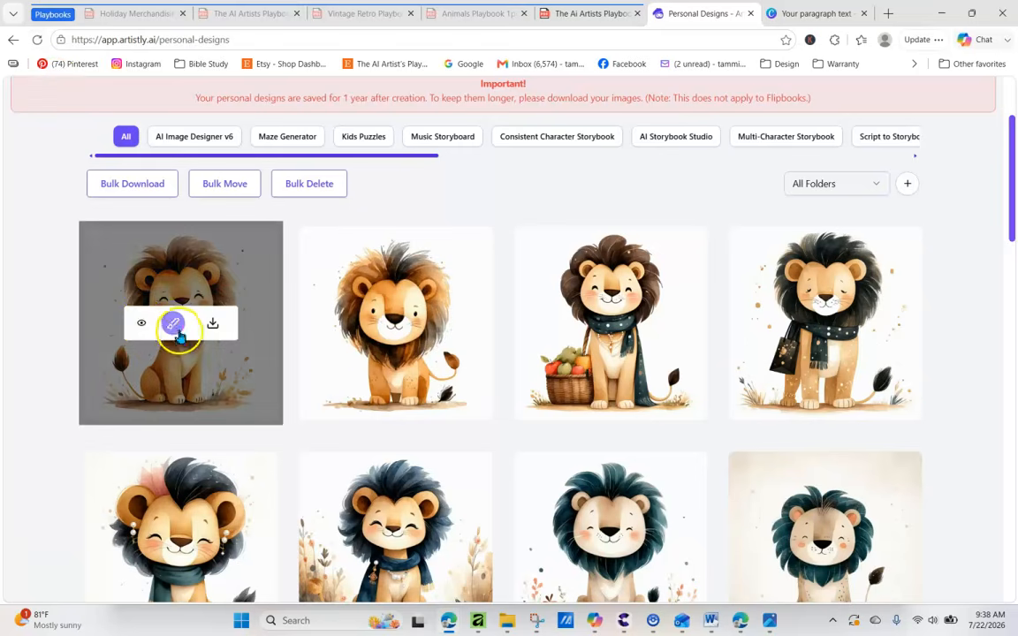
Step: Open the newest lion design's details and load its prompt for re-generation
left_click(141, 325)
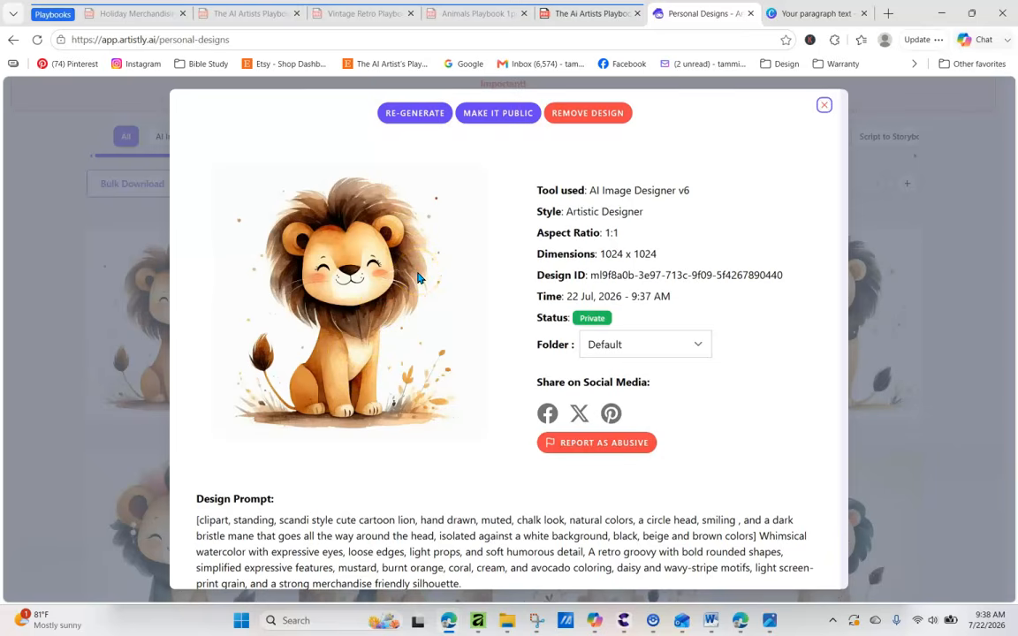
left_click(415, 113)
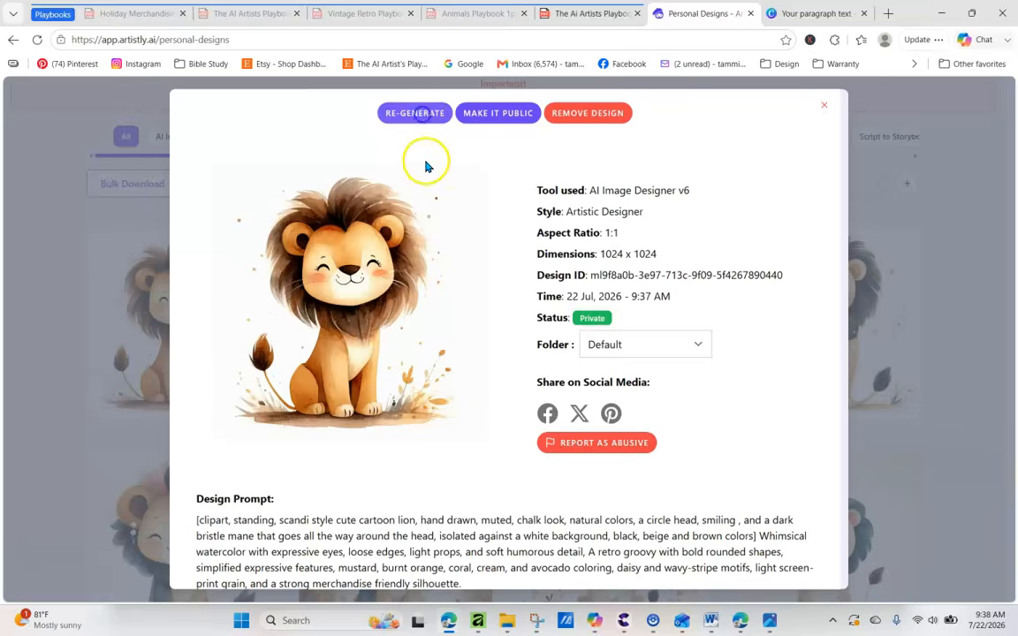
scroll(429, 166, "down", 3)
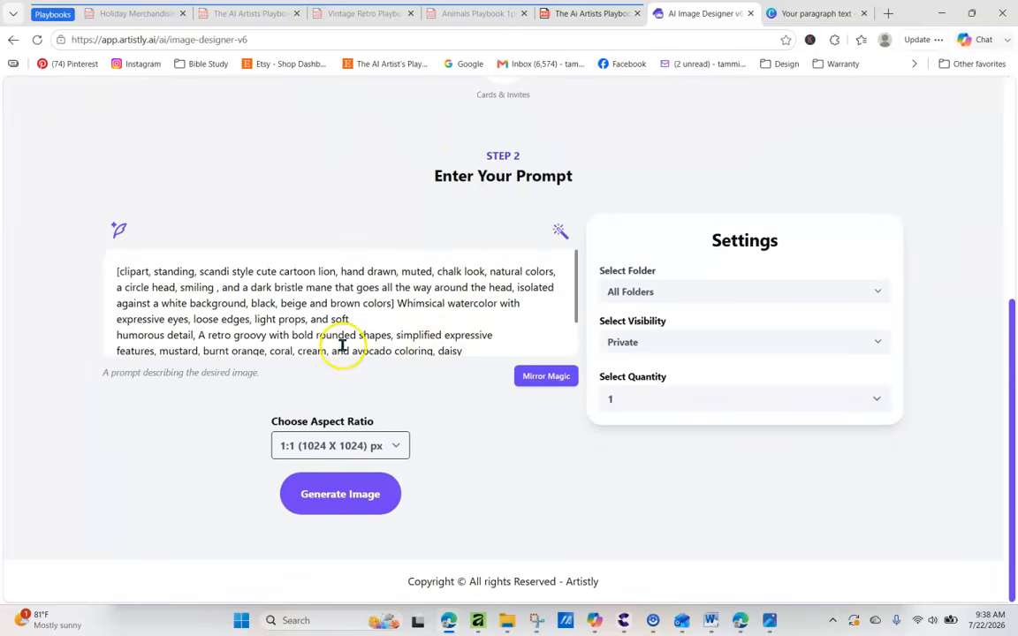
left_click_drag(198, 336, 448, 357)
right_click(325, 309)
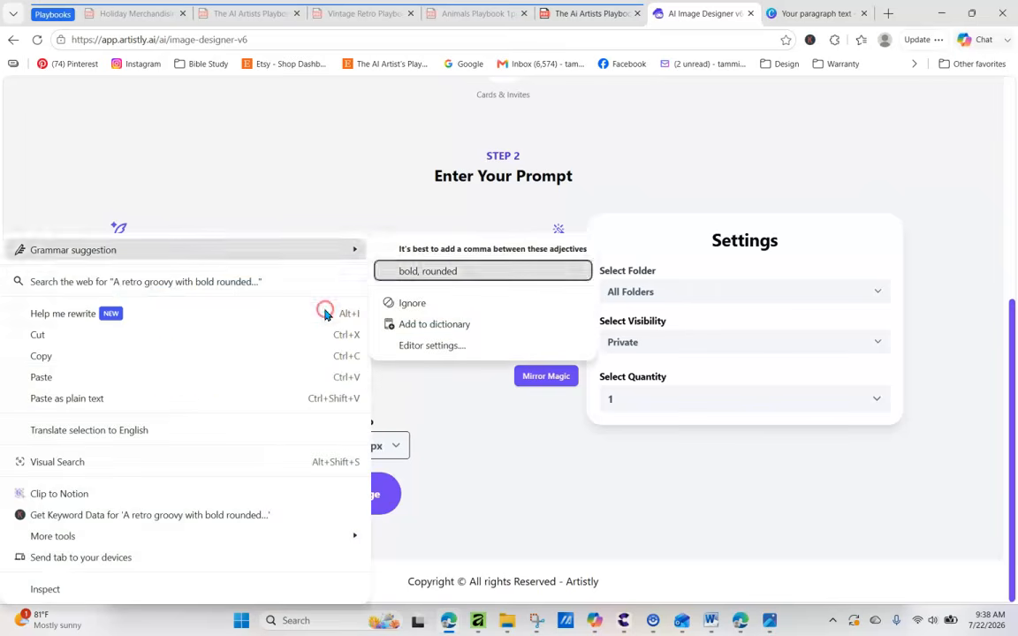
left_click(182, 357)
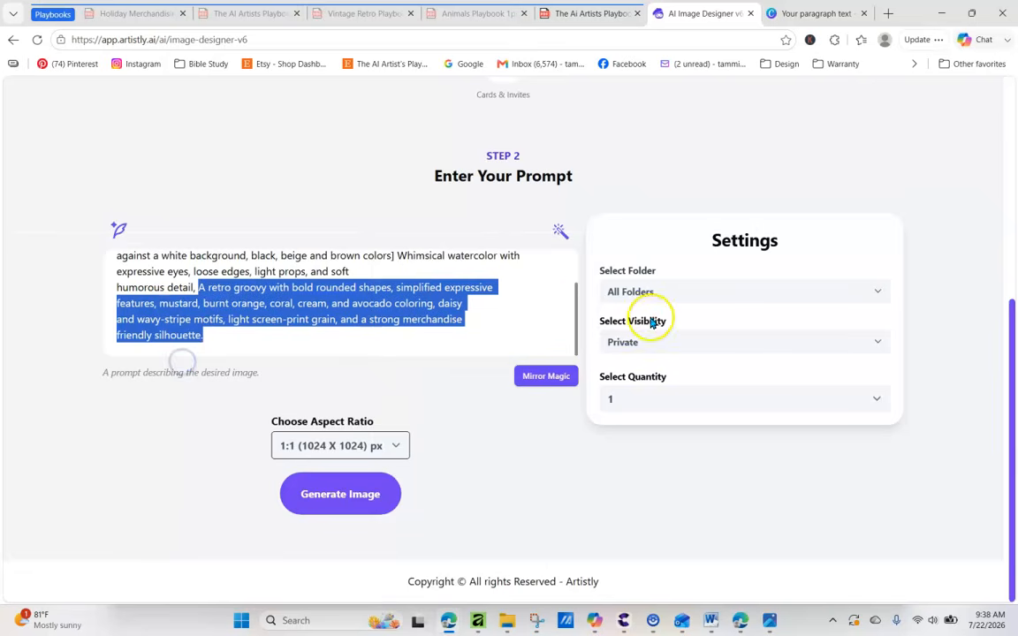
left_click_drag(572, 302, 576, 262)
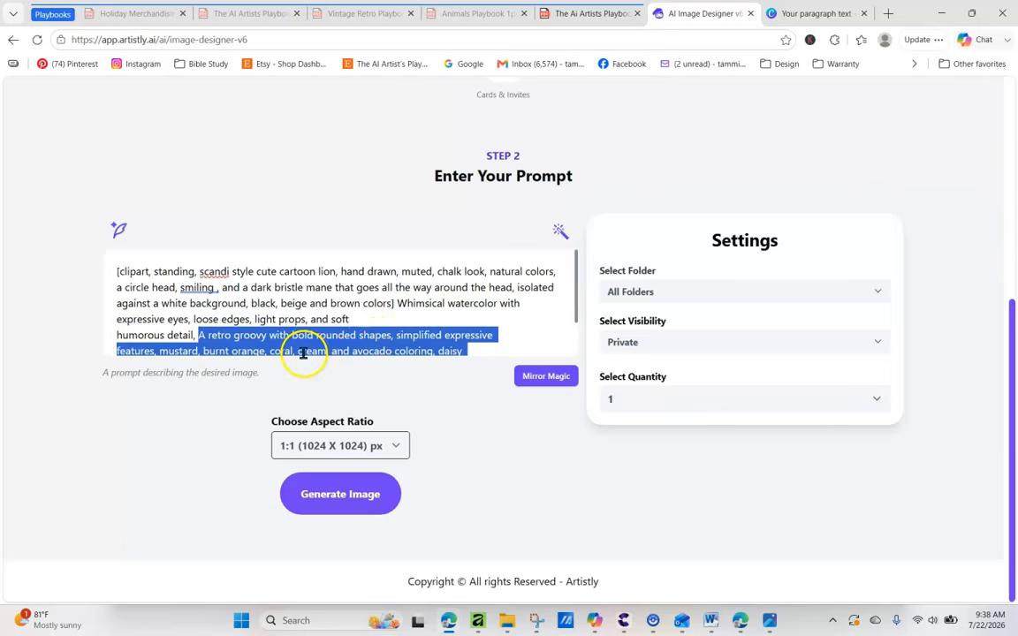
Step: Move the bracketed lion description from the start of the prompt to directly after "A retro groovy"
left_click(116, 273)
left_click_drag(112, 275, 389, 301)
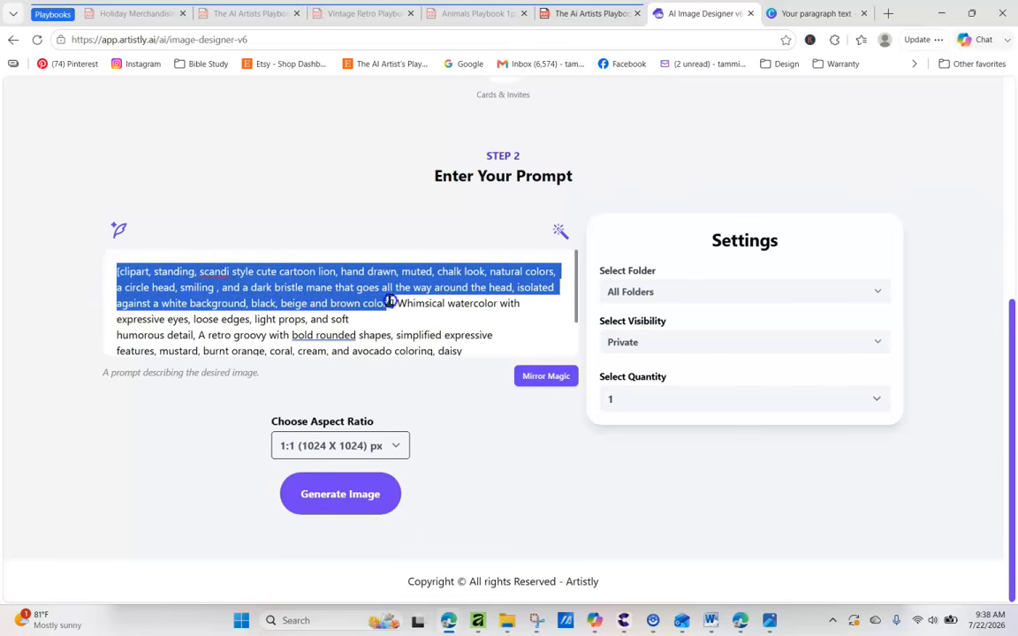
right_click(359, 289)
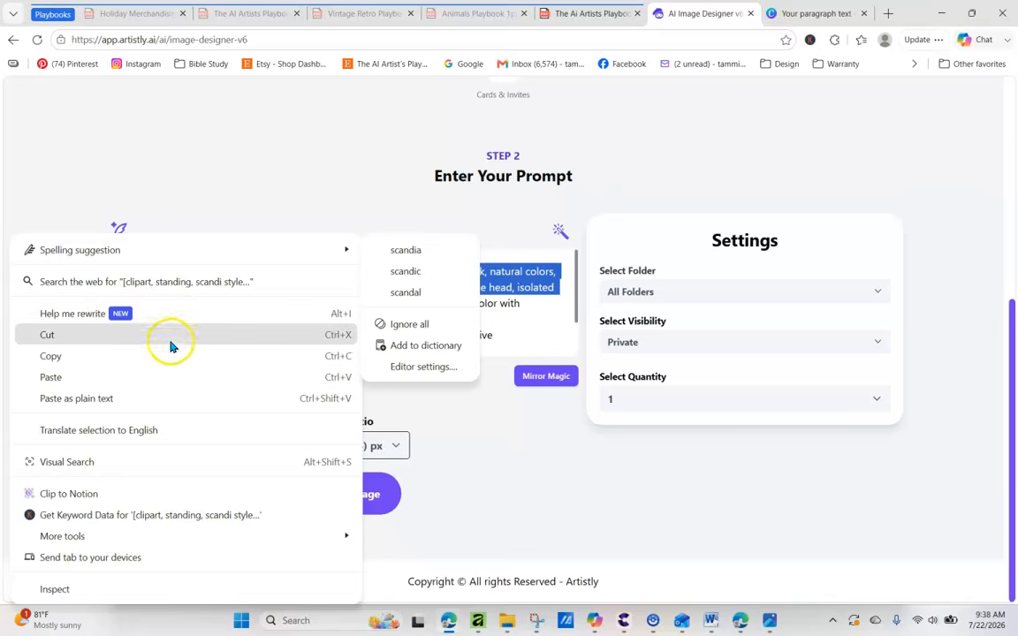
left_click(168, 362)
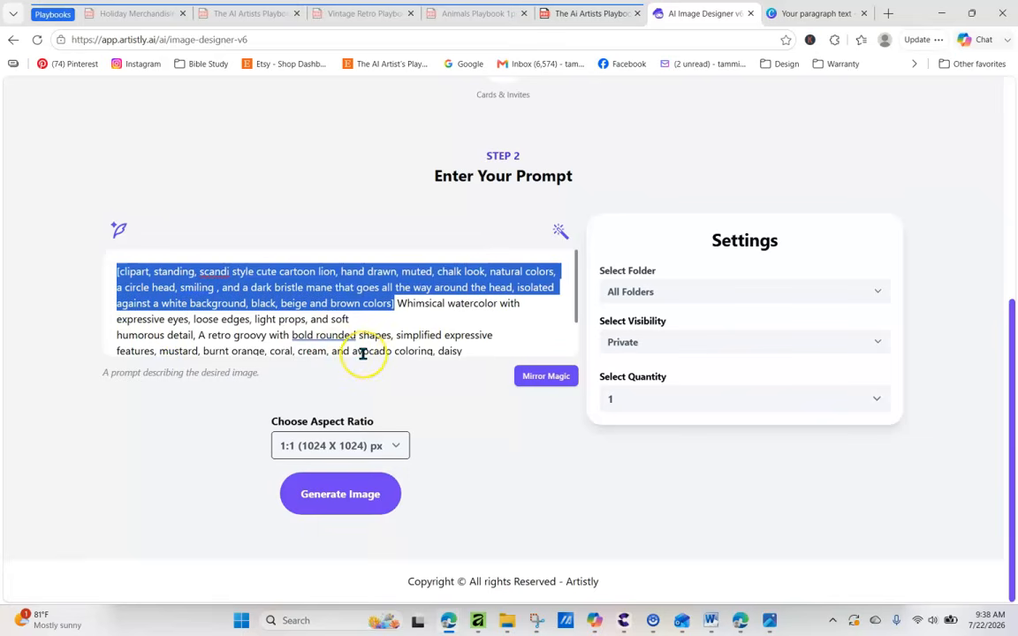
key("Delete")
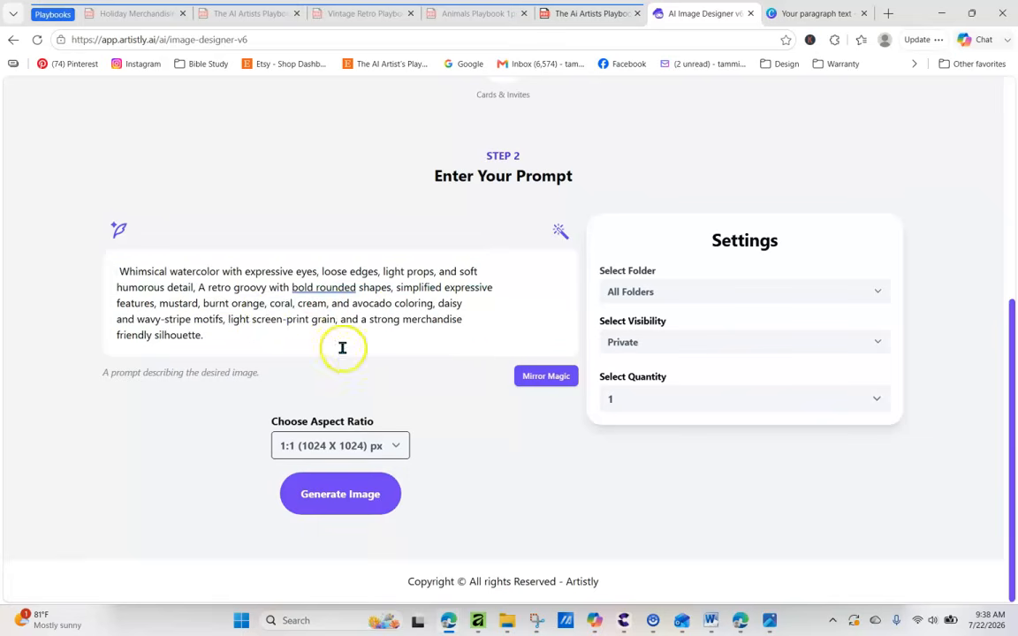
right_click(270, 288)
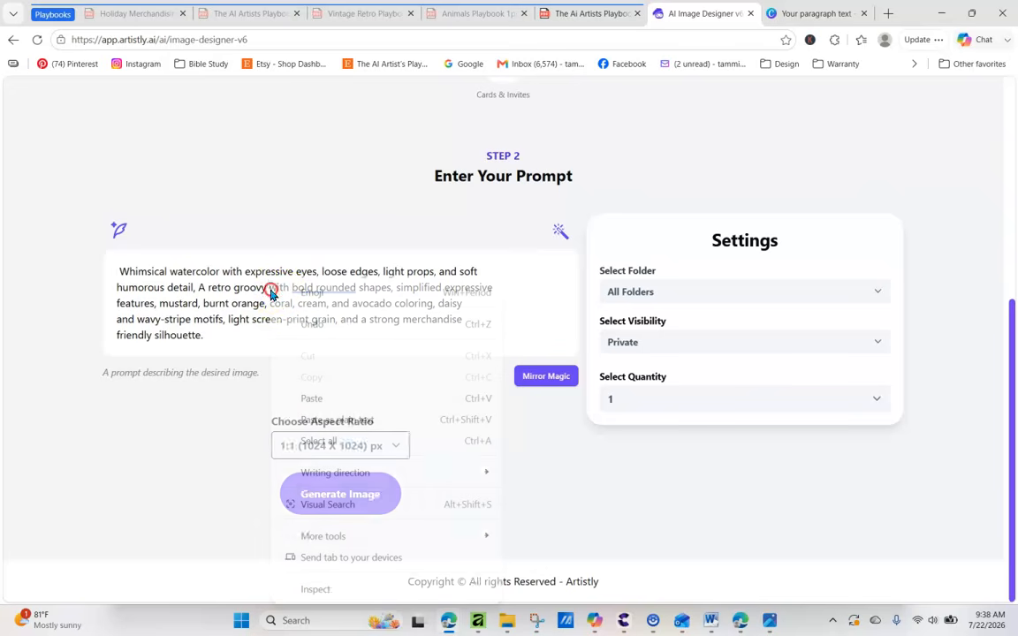
left_click(311, 399)
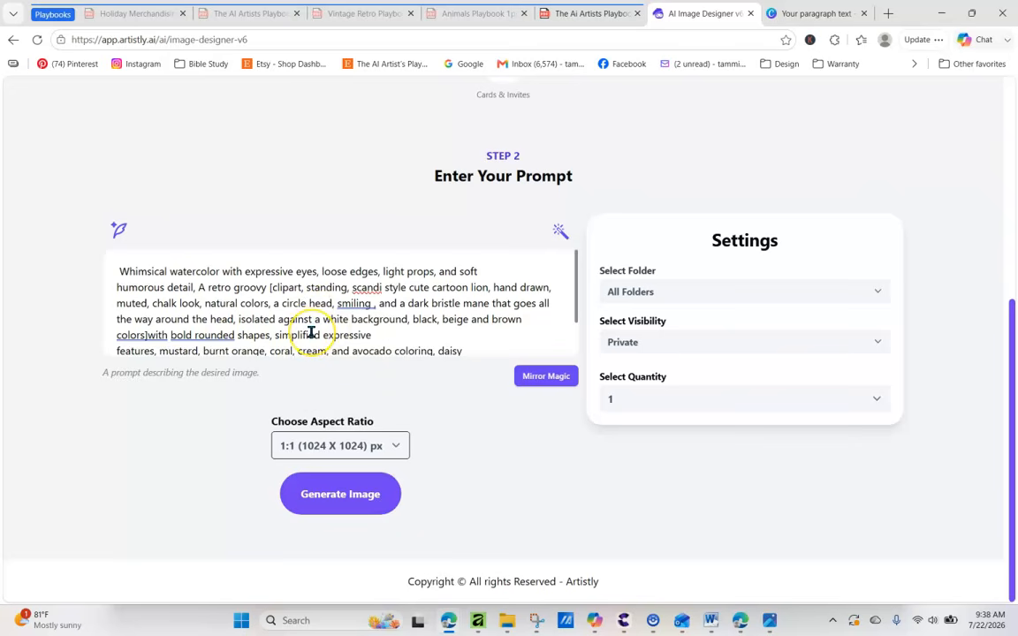
Step: Move the "Whimsical watercolor" direction from the start to the end of the prompt and generate the image
left_click_drag(120, 271, 529, 355)
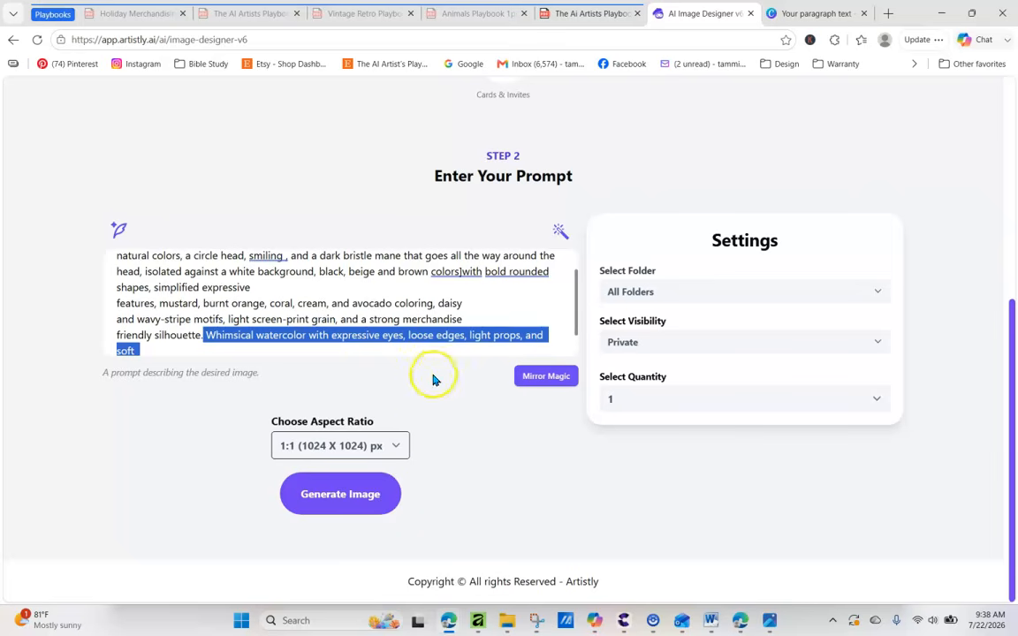
left_click(340, 493)
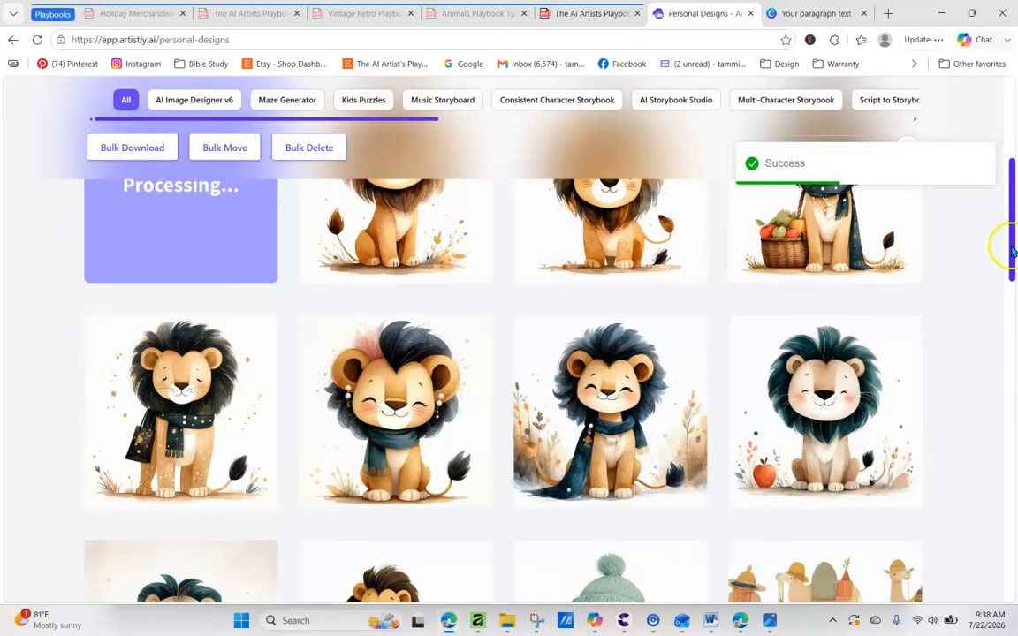
Step: Refresh the personal designs page until the lion generated from the reordered prompt has finished processing
scroll(1007, 218, "up", 5)
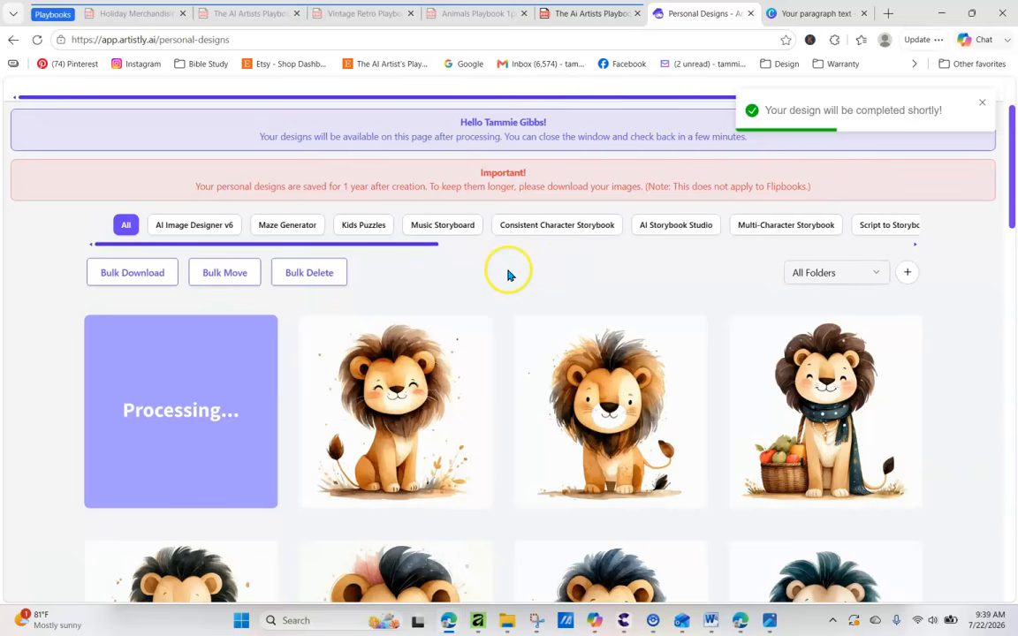
left_click(36, 44)
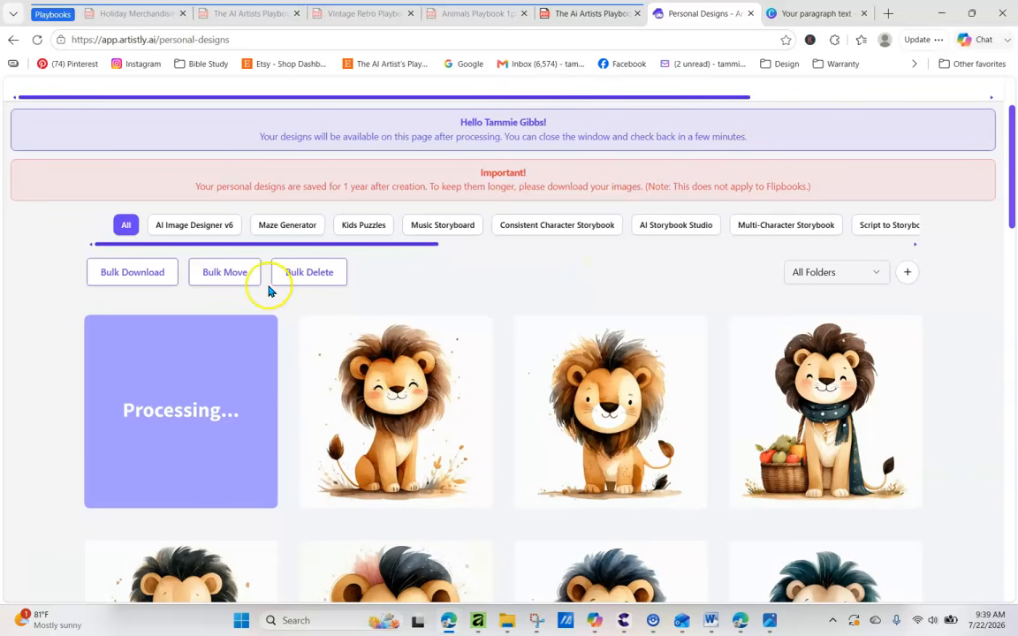
left_click(37, 41)
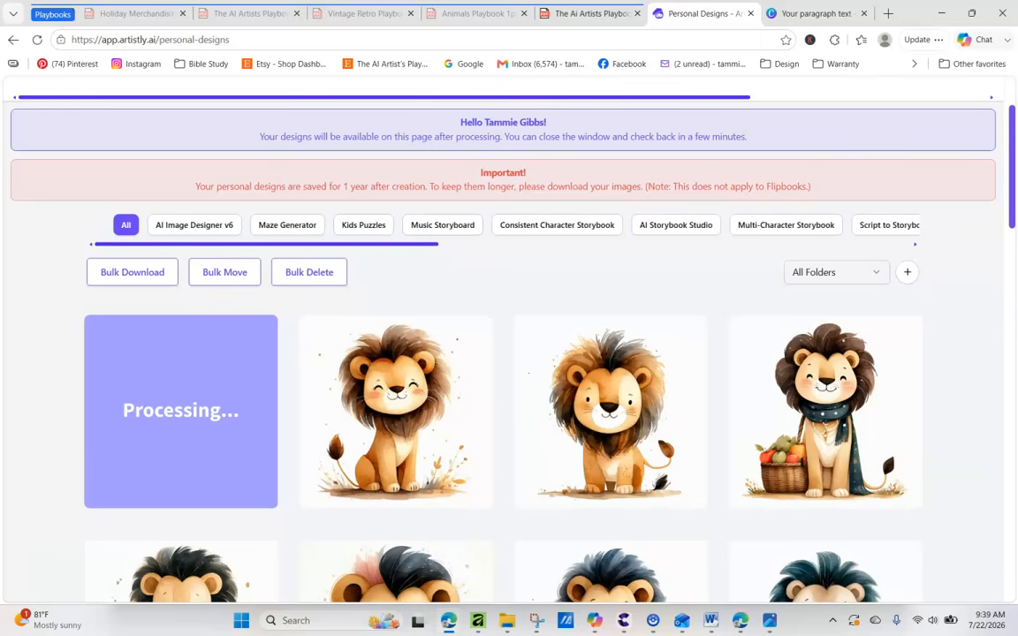
left_click(38, 42)
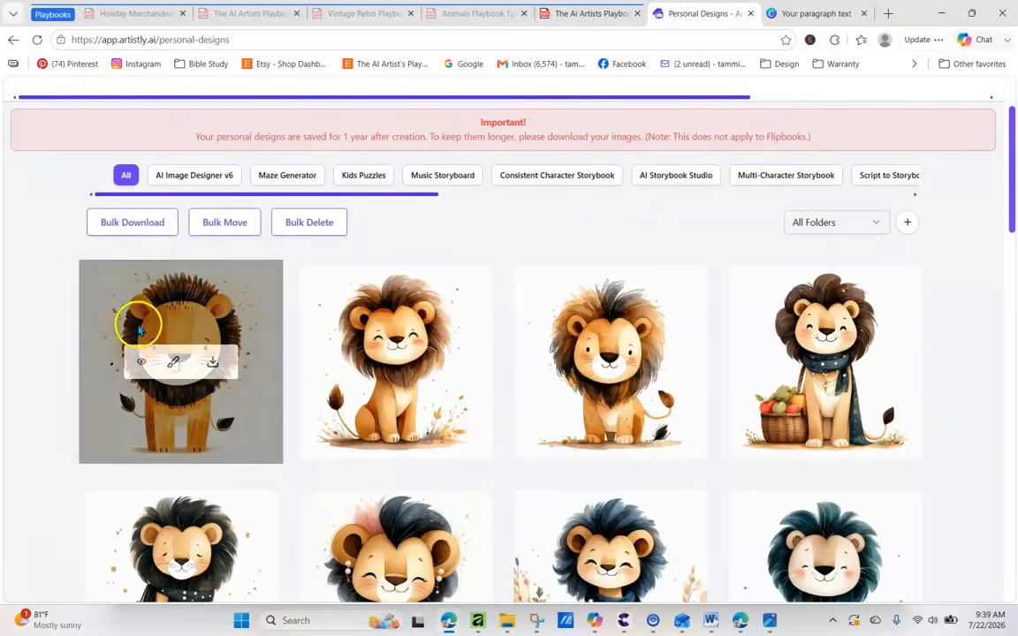
Step: Open the new retro lion's details and re-generate it with the same prompt
left_click(140, 359)
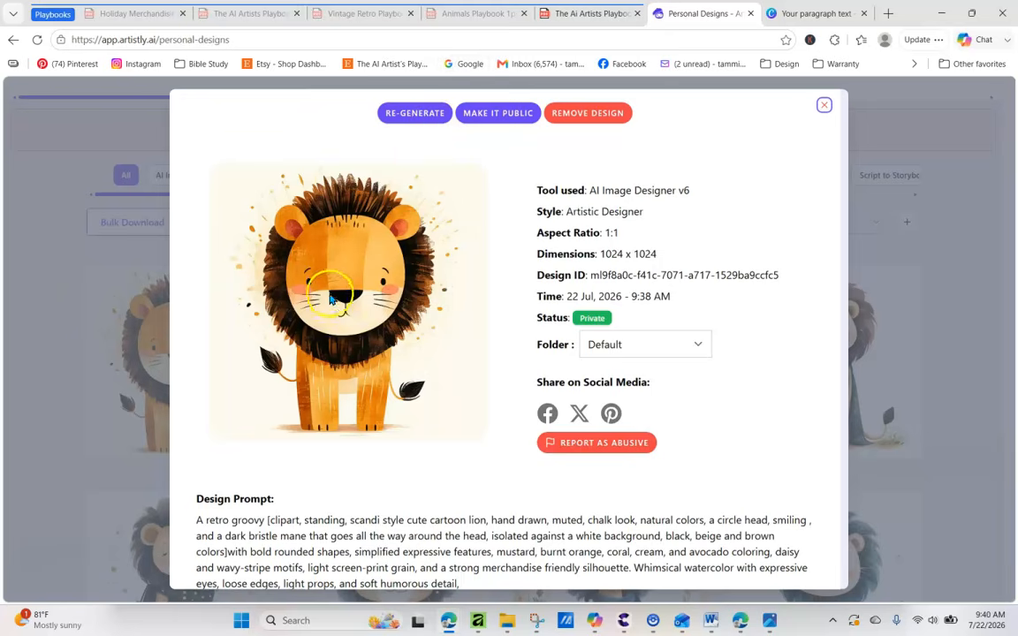
left_click(425, 112)
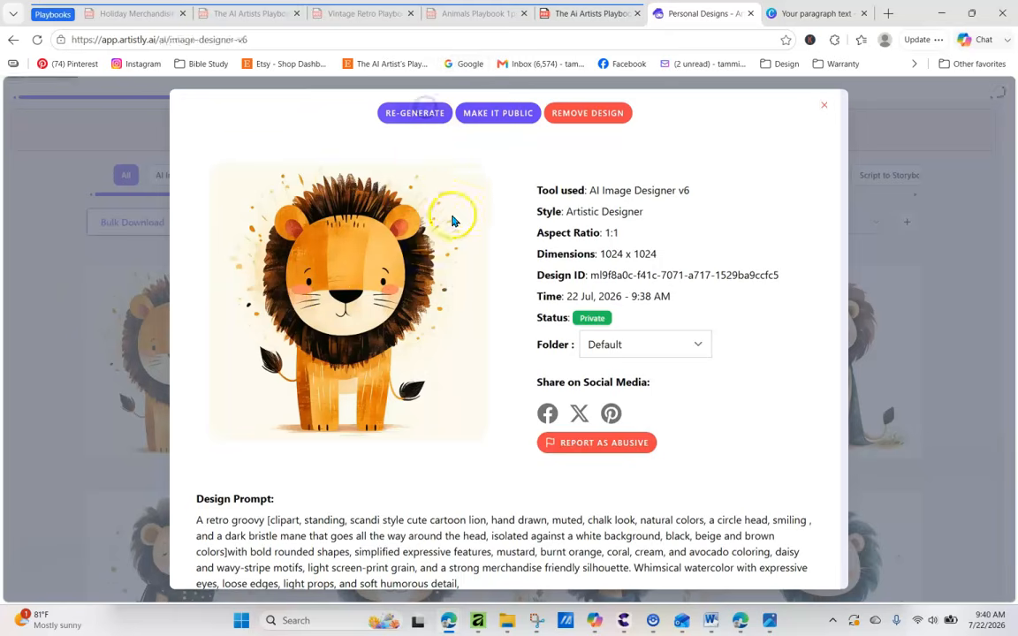
left_click(377, 495)
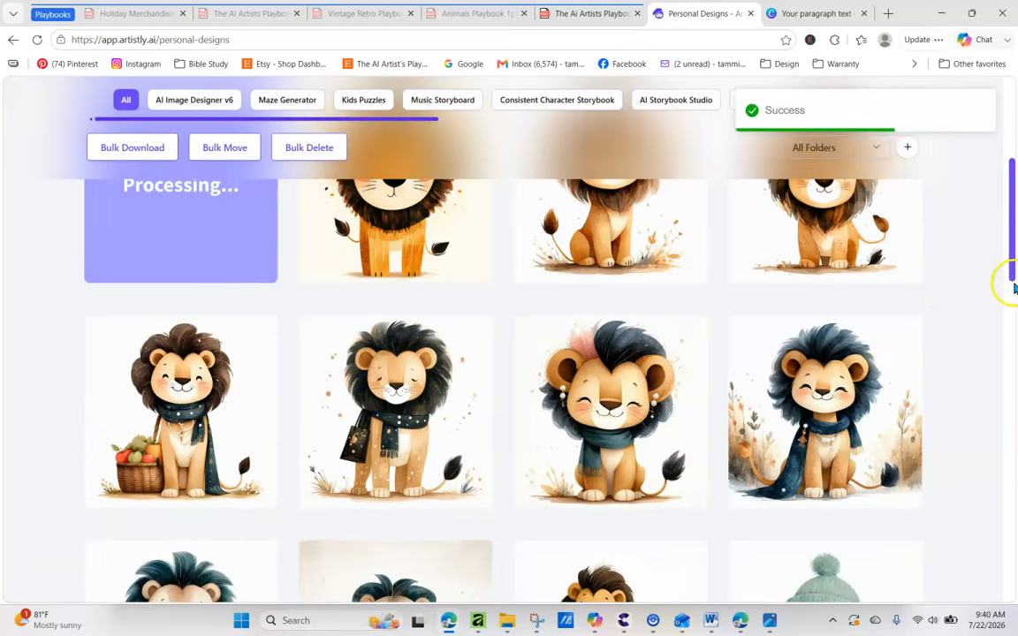
Step: Reopen the finished retro lion with the cream background and load its prompt for another re-generation
left_click_drag(1014, 287, 1014, 223)
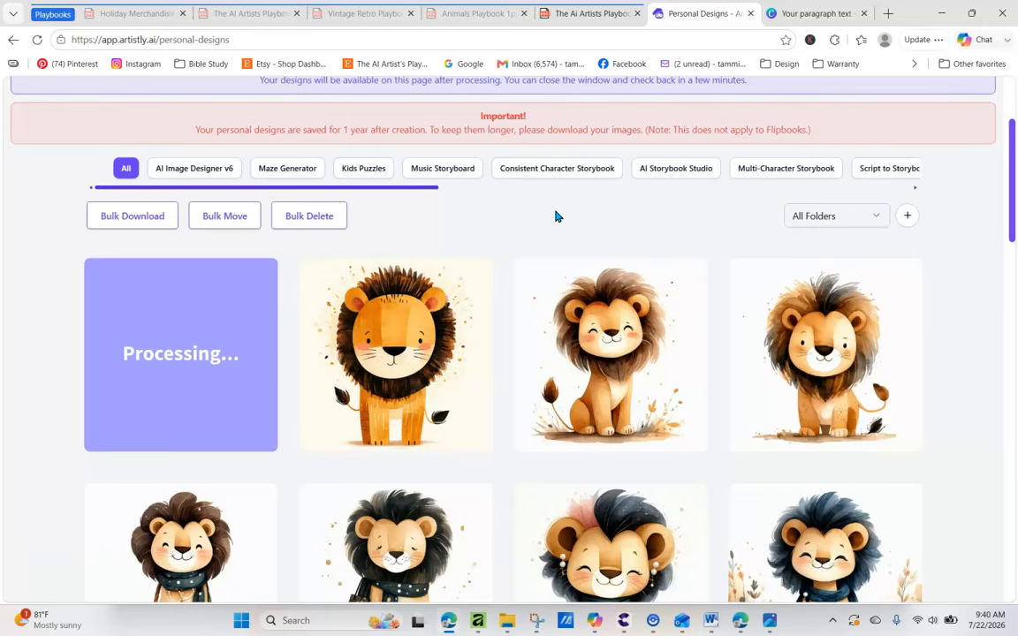
mouse_move(670, 370)
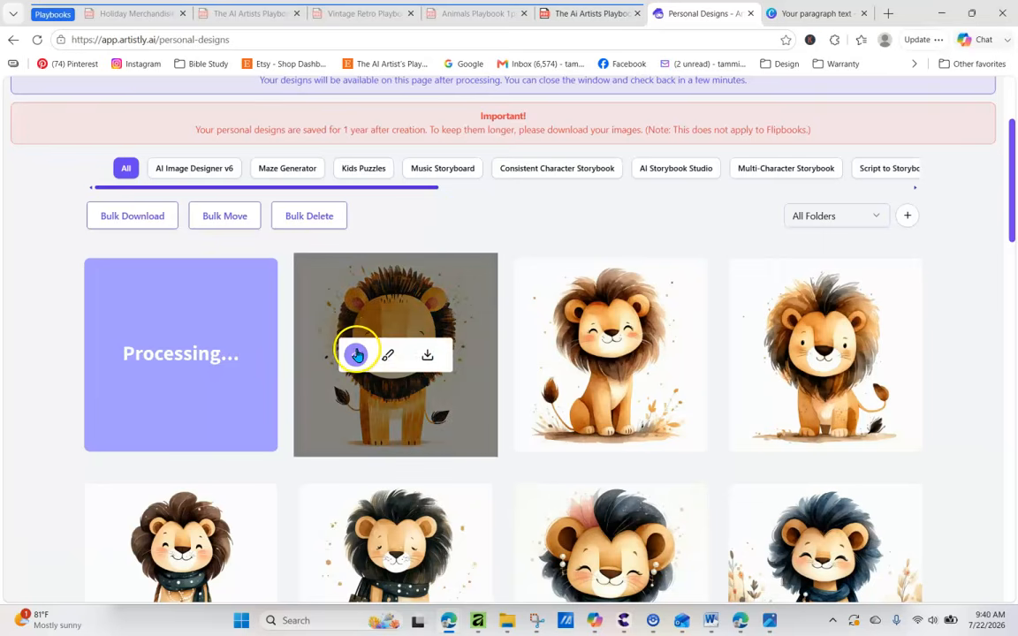
left_click(357, 355)
left_click(417, 112)
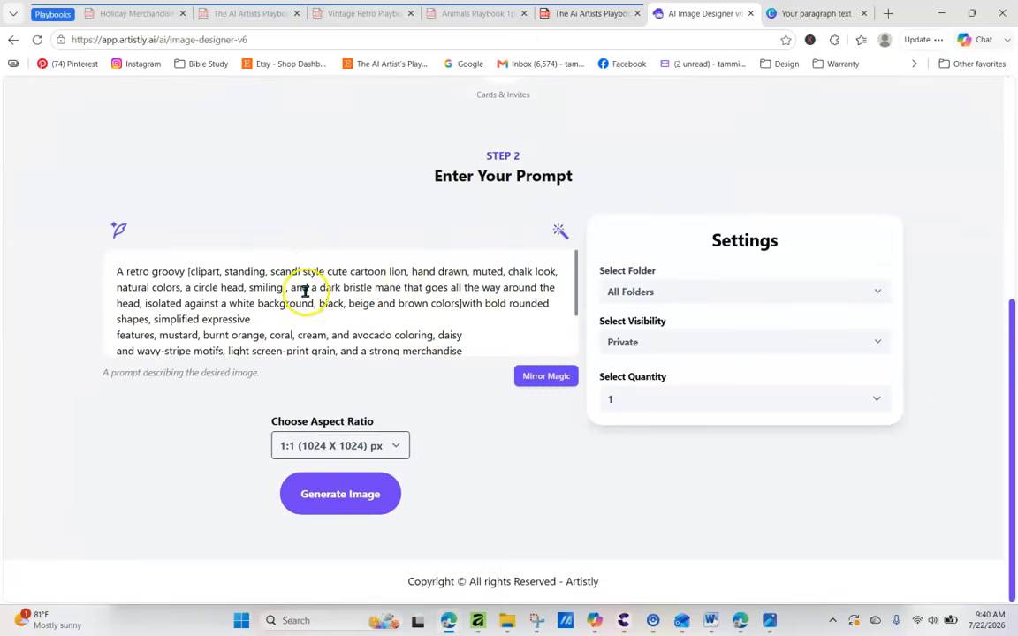
Step: Adapt the prompt to a giraffe by replacing "lion" and deleting the dark bristle mane phrase, and generate the image
left_click(402, 272)
double_click(399, 272)
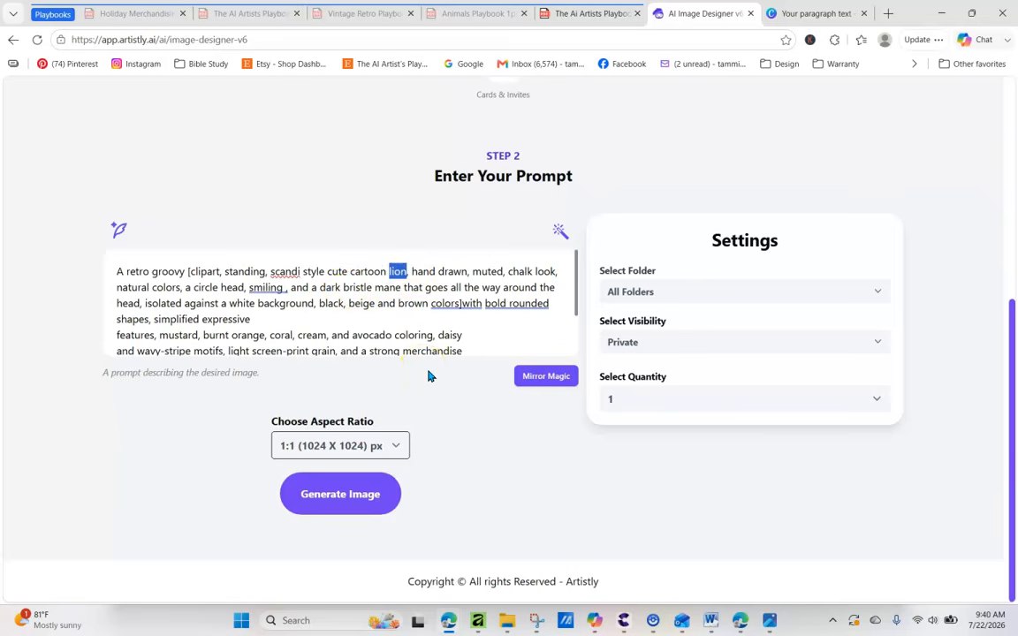
type("giraffe")
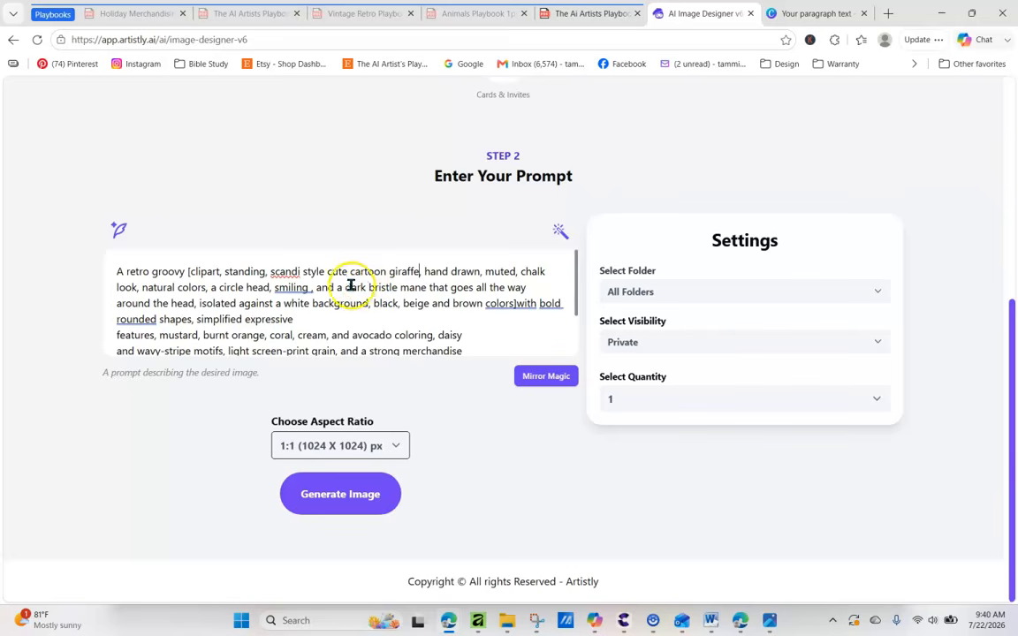
left_click_drag(316, 287, 192, 305)
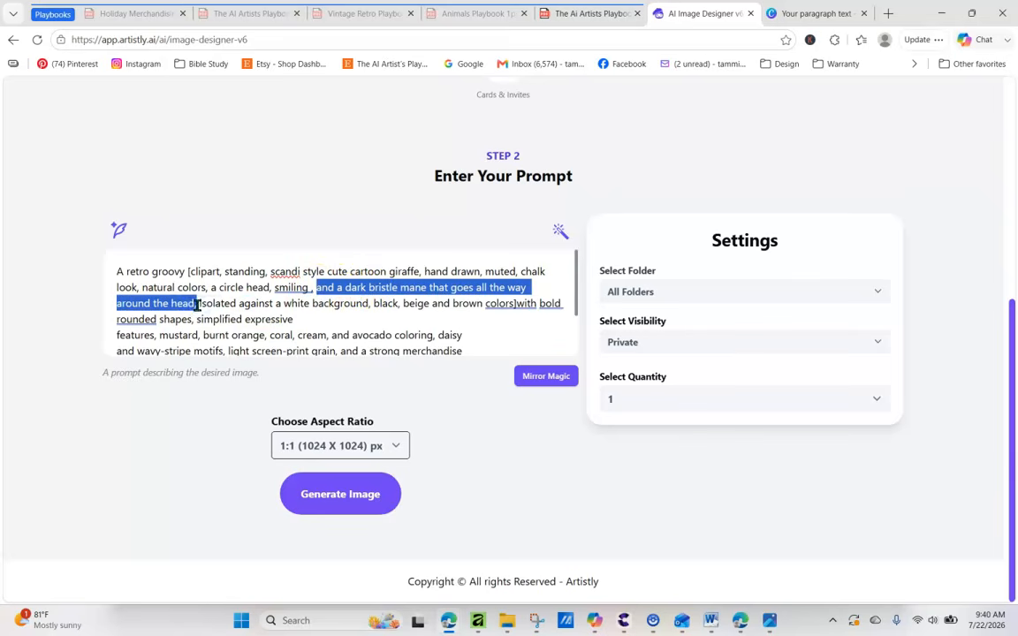
key("BackSpace")
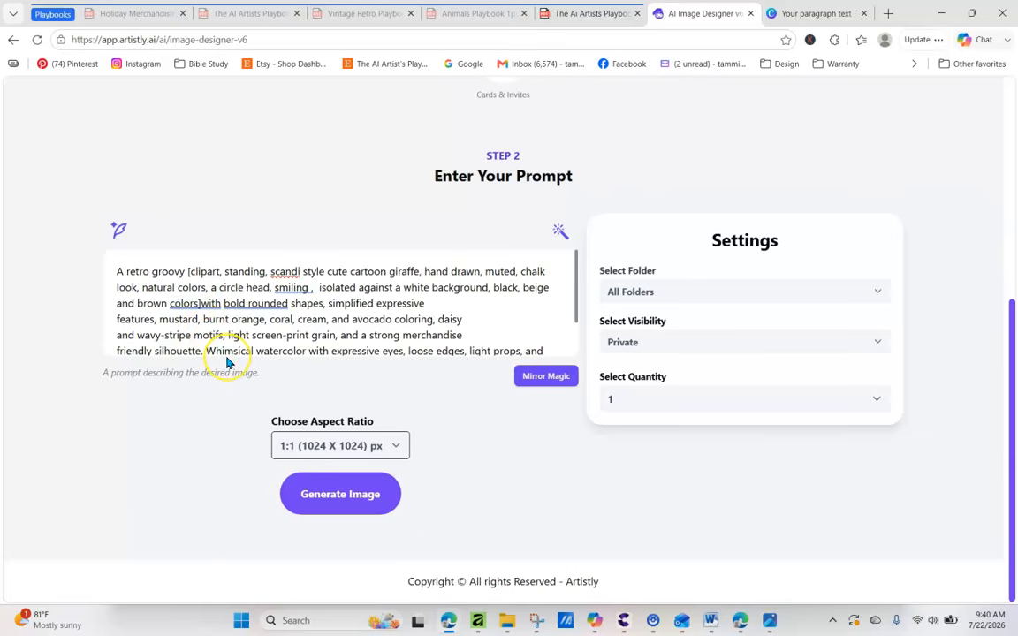
left_click(221, 303)
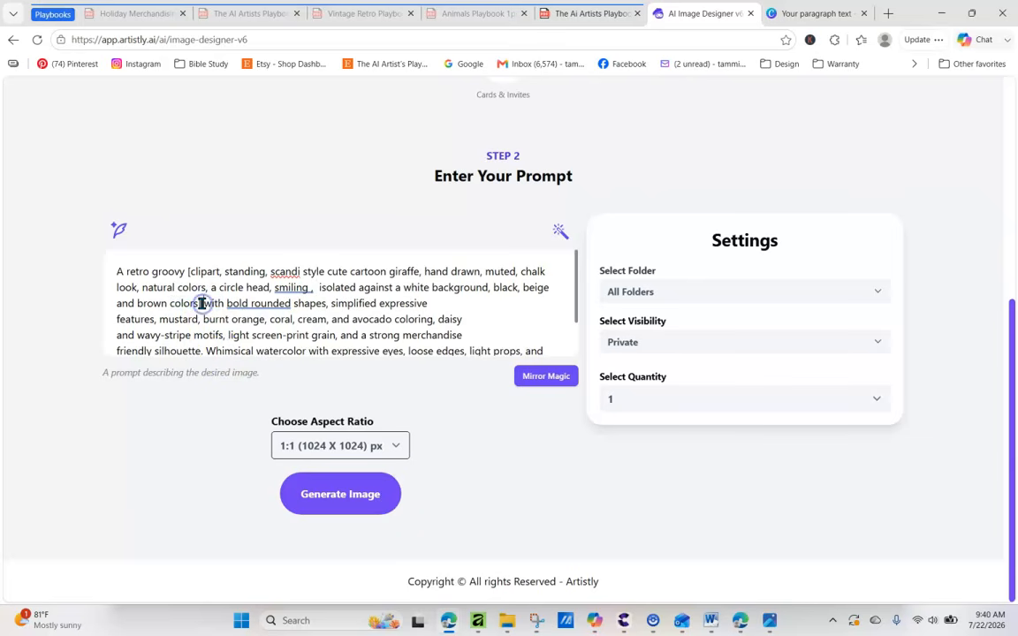
left_click(380, 500)
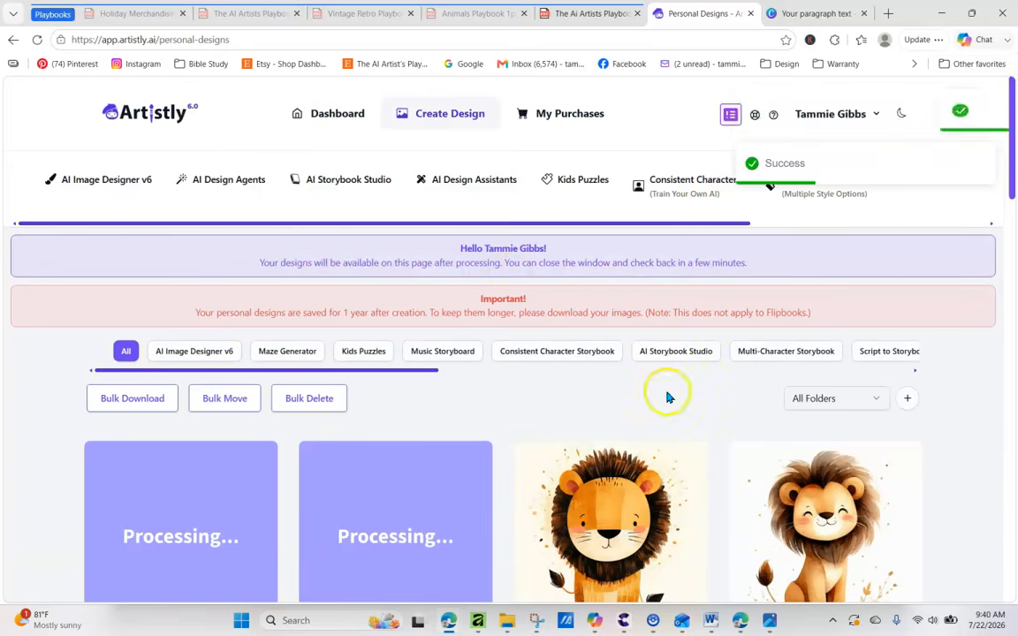
Step: Refresh the personal designs page to check on the images being processed
left_click_drag(1009, 204, 898, 246)
left_click(37, 39)
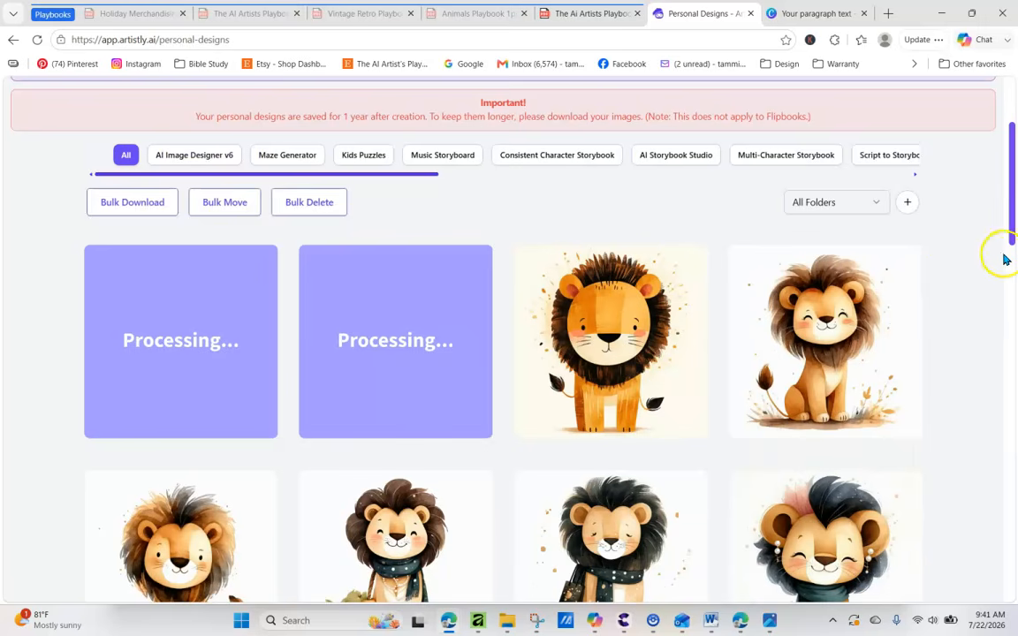
mouse_move(1010, 225)
left_mouse_down()
mouse_move(1008, 200)
mouse_move(1008, 218)
left_mouse_up()
Step: Open the newly finished retro lion in the second design slot and re-generate it with the same prompt
mouse_move(676, 305)
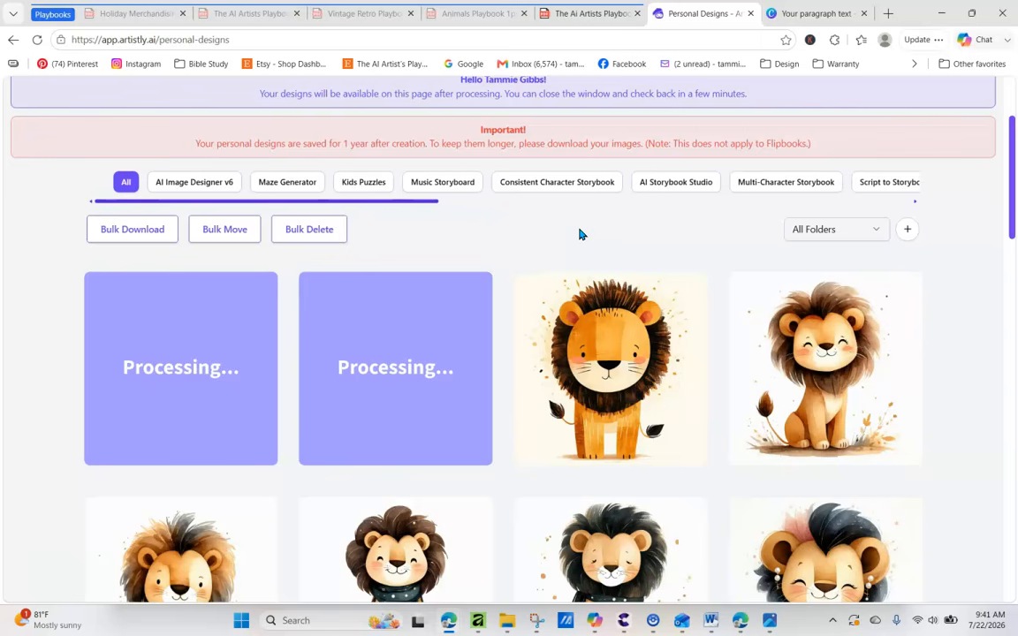
left_click(365, 375)
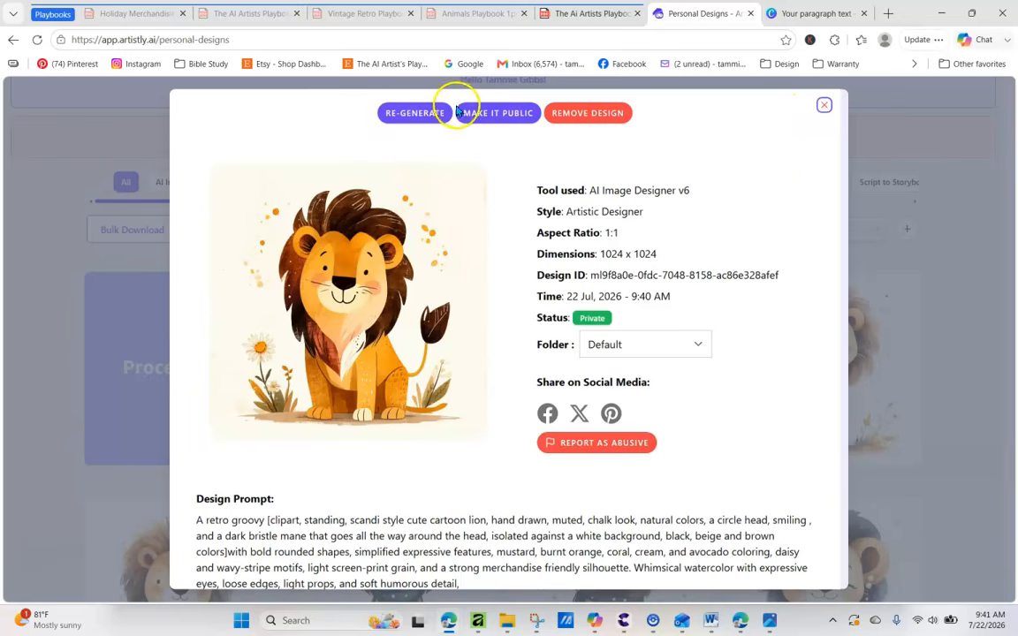
left_click(423, 111)
scroll(422, 124, "down", 3)
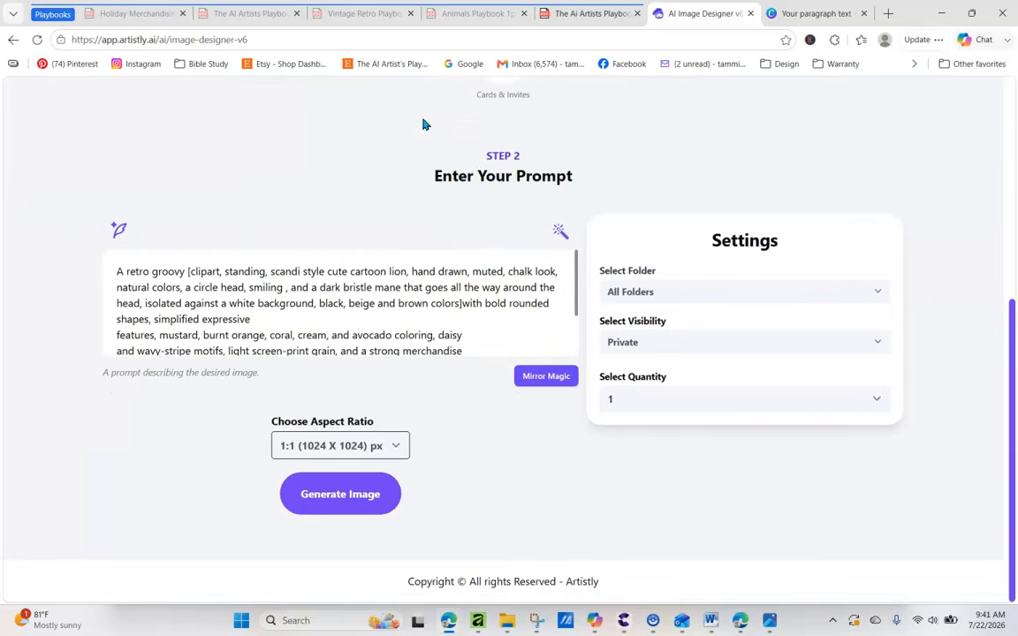
left_click(375, 493)
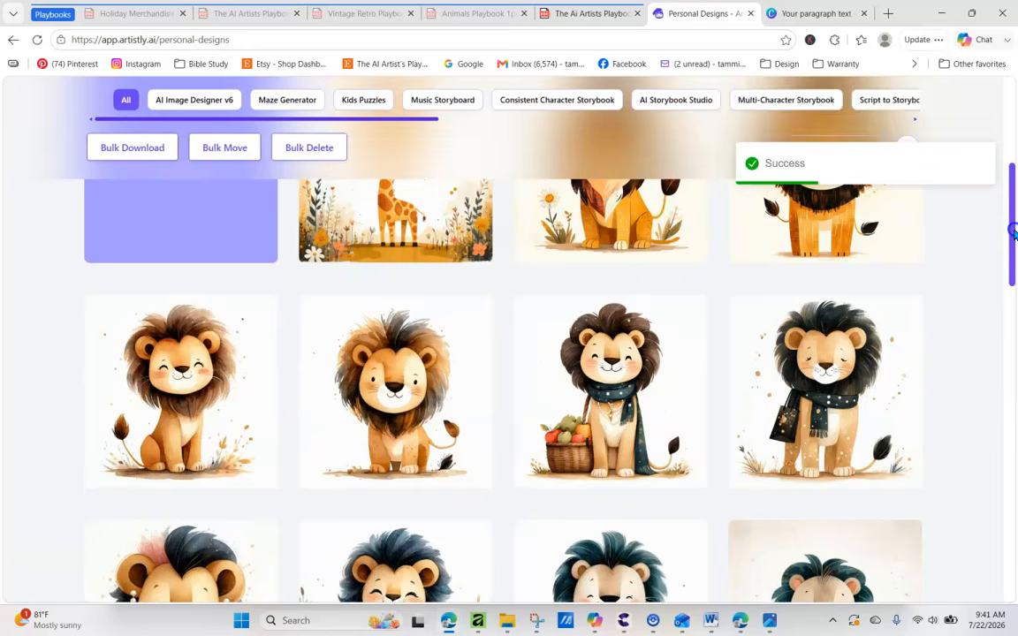
Step: Open the finished giraffe's details, examine the image and its prompt, and close the details
left_click_drag(1014, 232, 1009, 205)
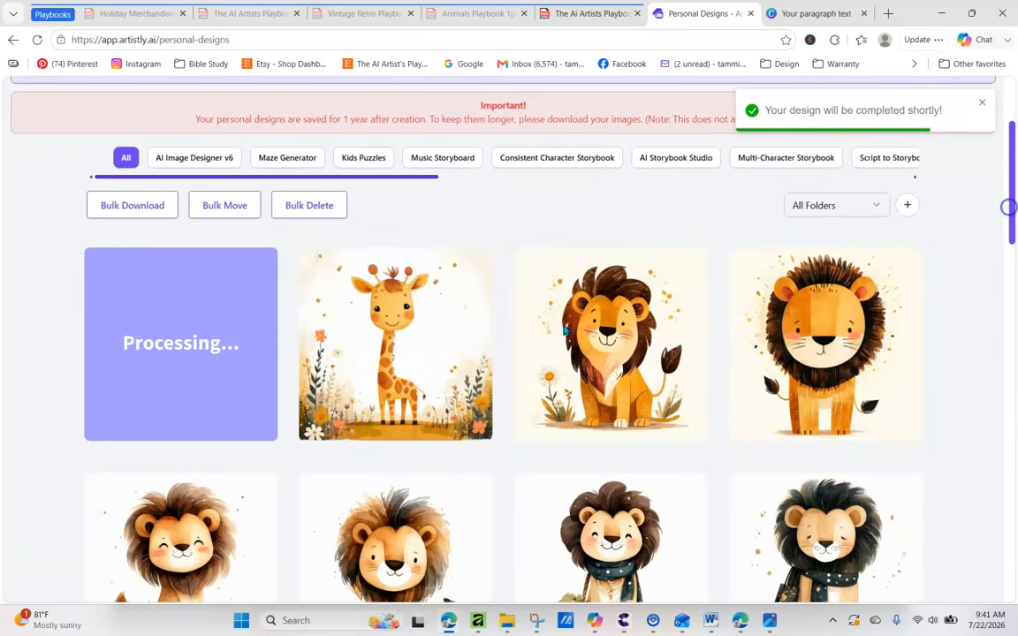
left_click(356, 344)
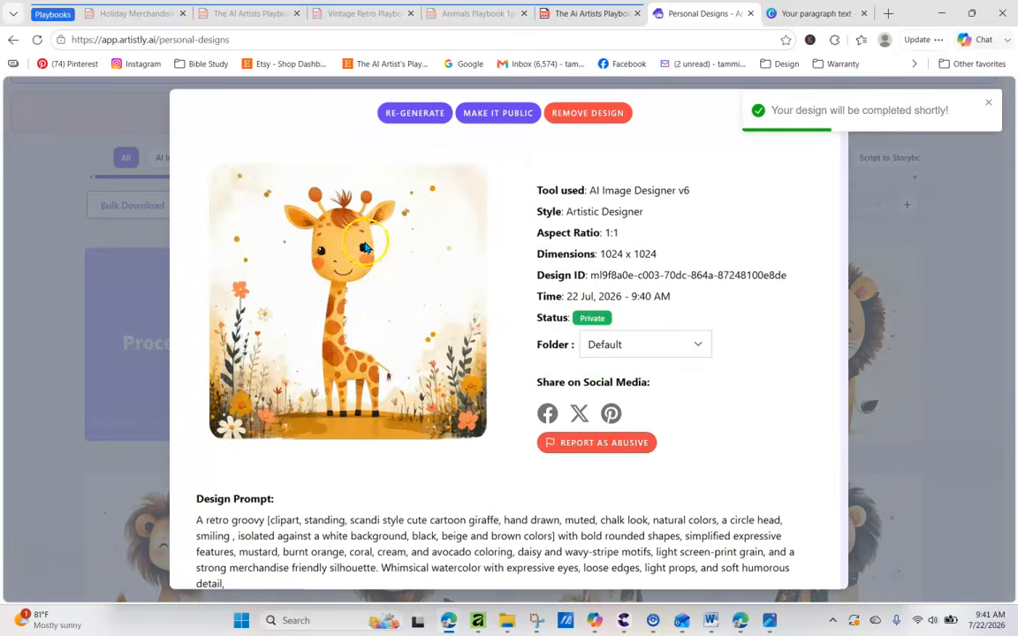
left_click(391, 393)
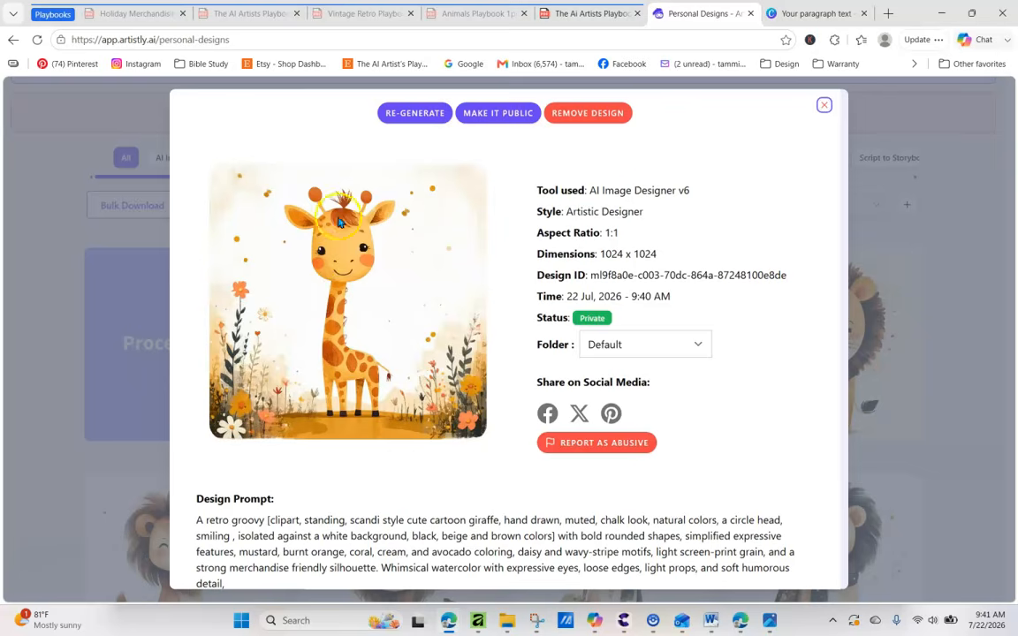
left_click(823, 108)
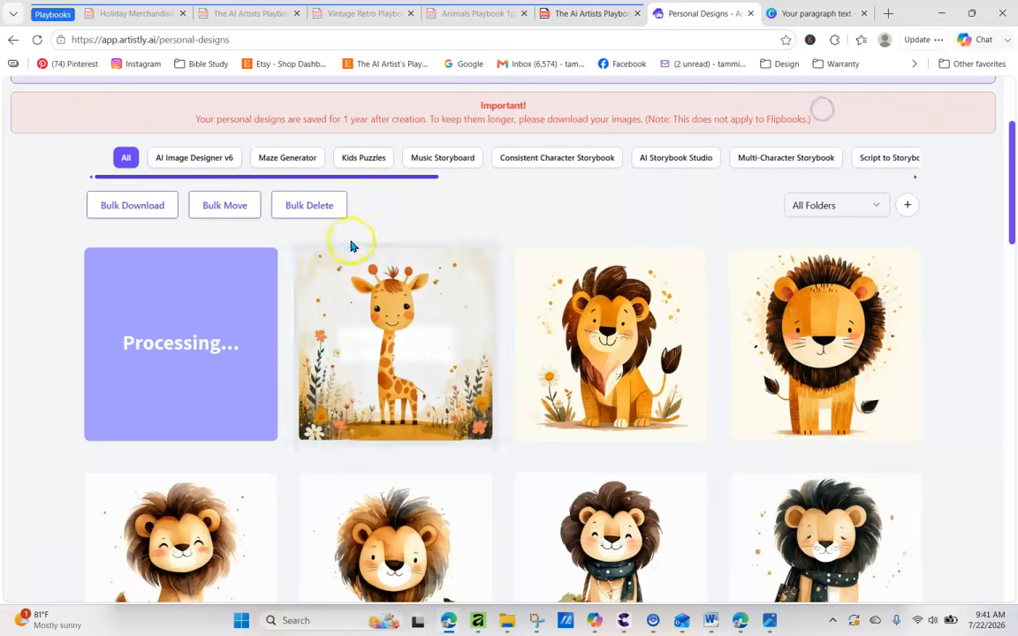
Step: Refresh the personal designs page and load the newest retro lion's prompt for another re-generation
left_click(37, 42)
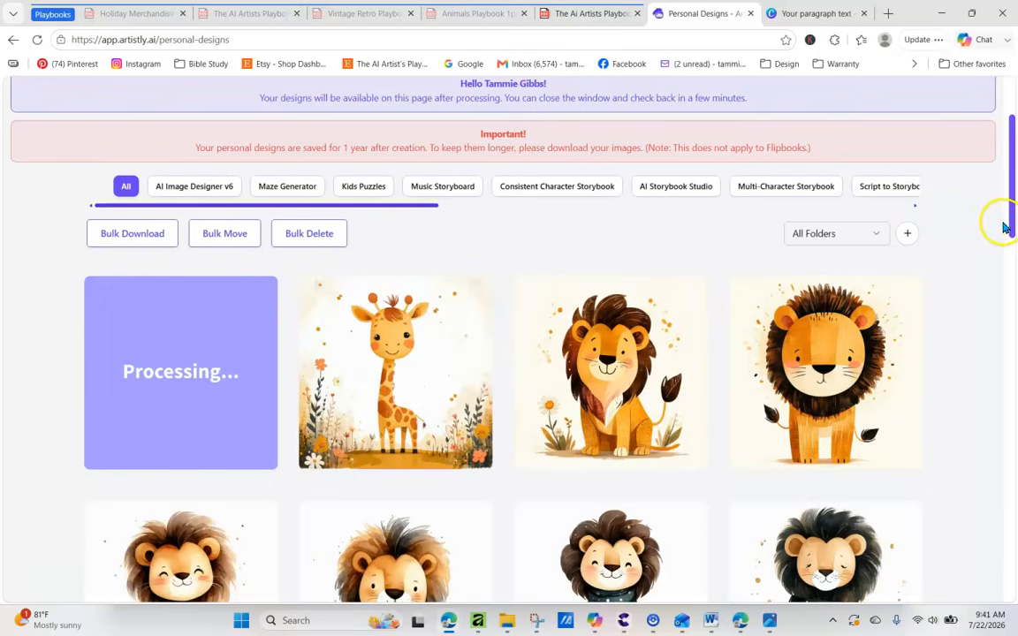
scroll(1005, 204, "up", 3)
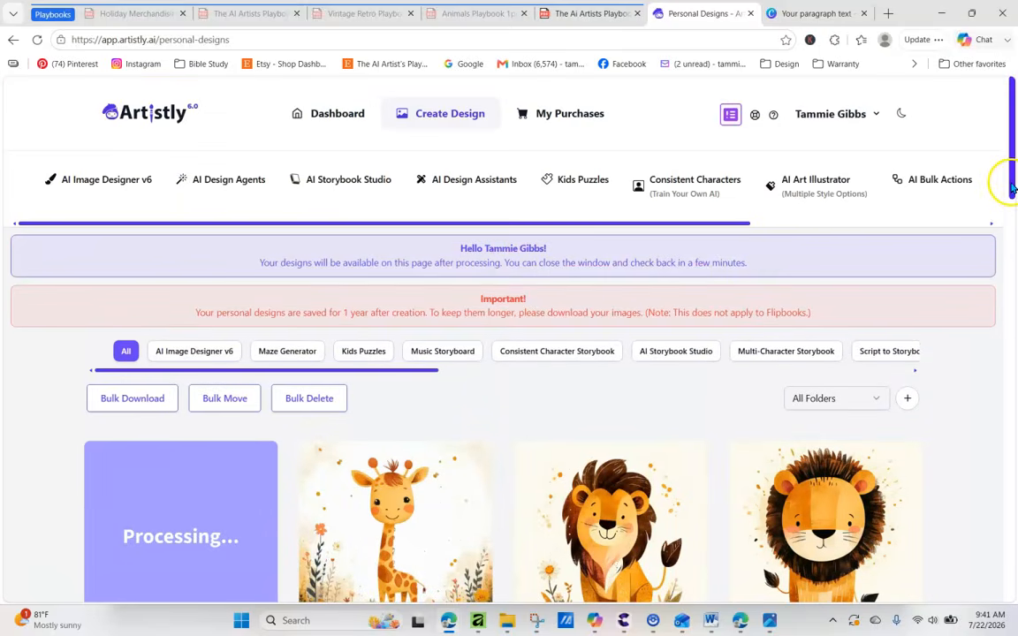
mouse_move(209, 536)
left_click(141, 488)
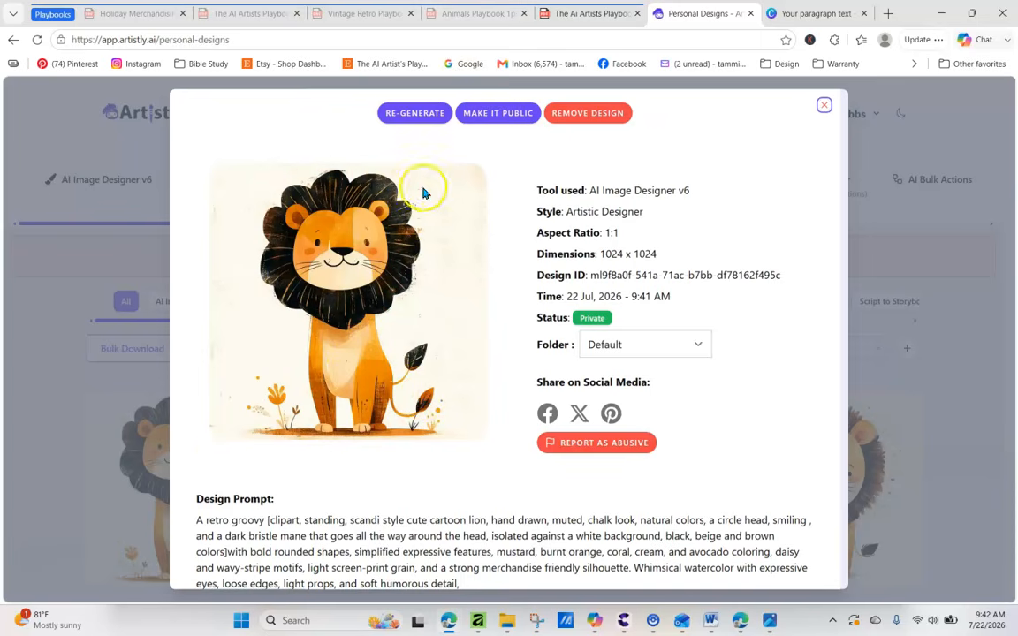
left_click(431, 118)
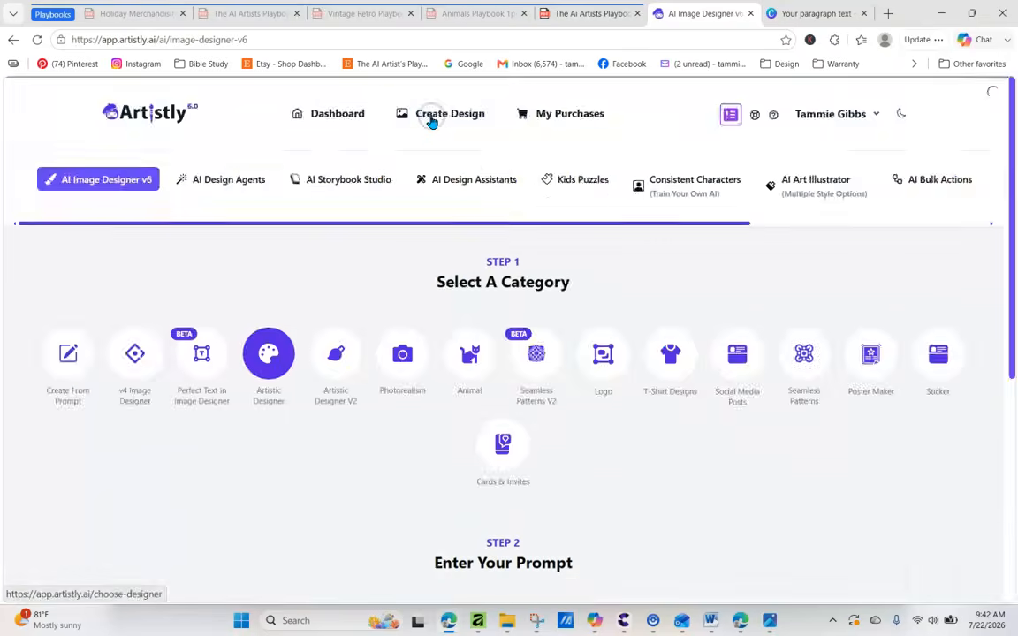
Step: Generate the lion prompt with a quantity of 3 and a 9:16 (768 X 1344) px aspect ratio
left_click(622, 414)
left_click(625, 465)
left_click(345, 445)
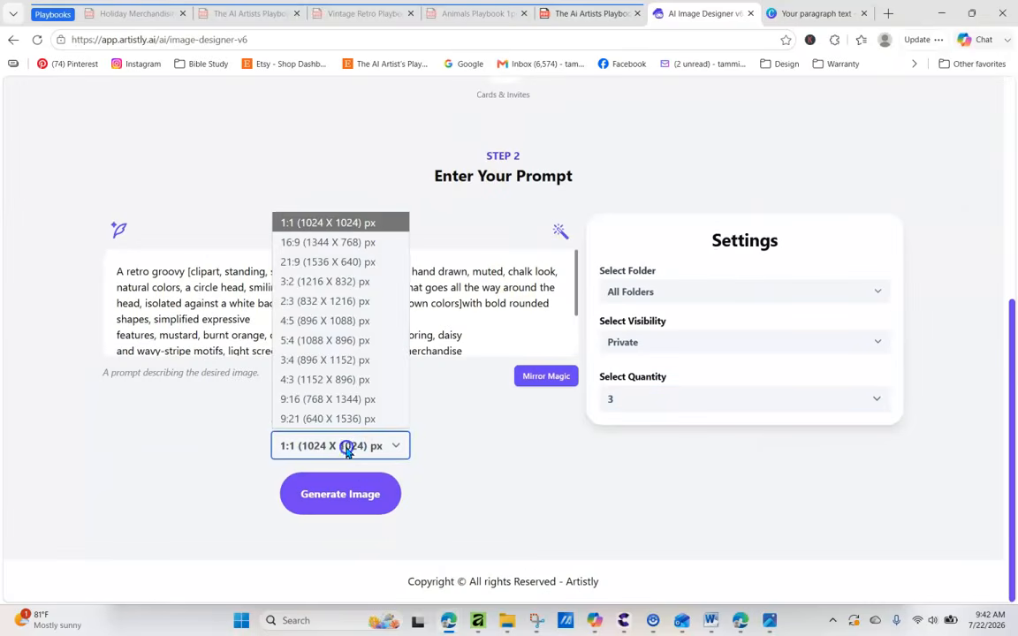
left_click(333, 402)
left_click(352, 493)
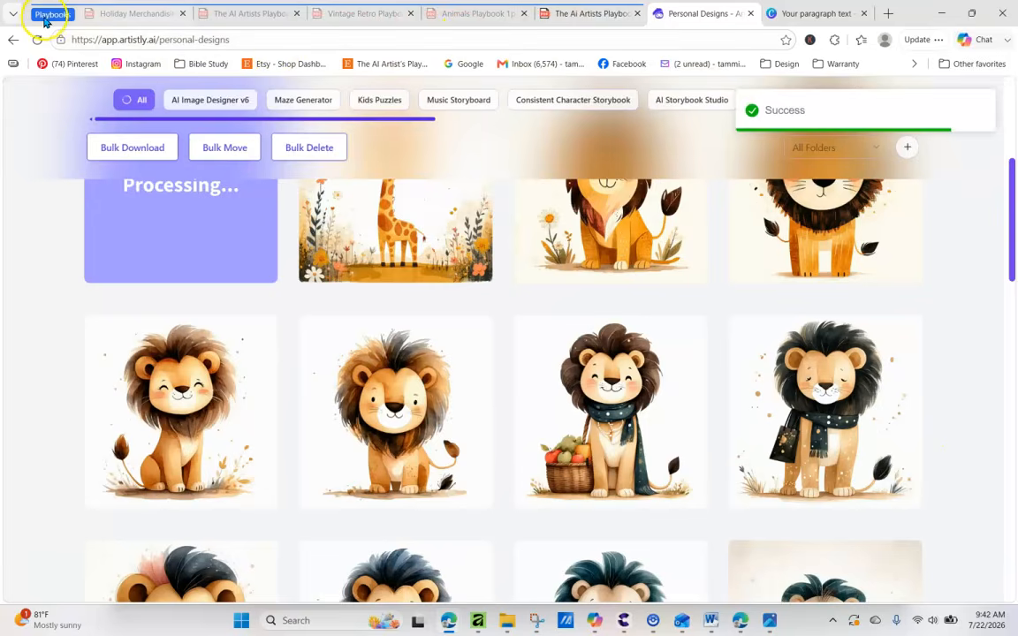
Step: Collapse the Playbooks tab group and return to the personal designs page after a glance at the Canva design
left_click(45, 20)
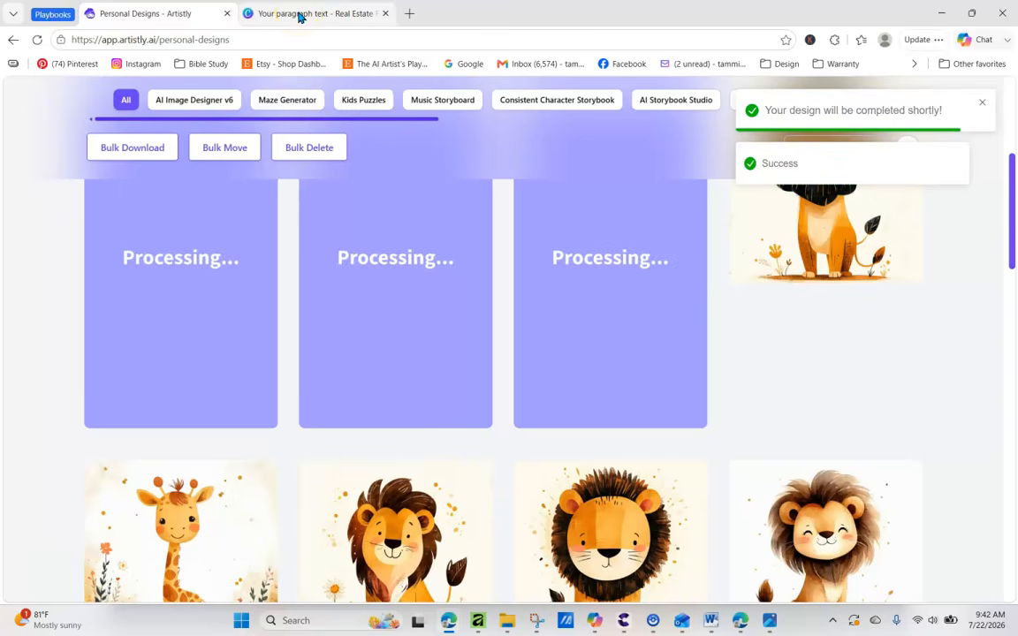
left_click(299, 13)
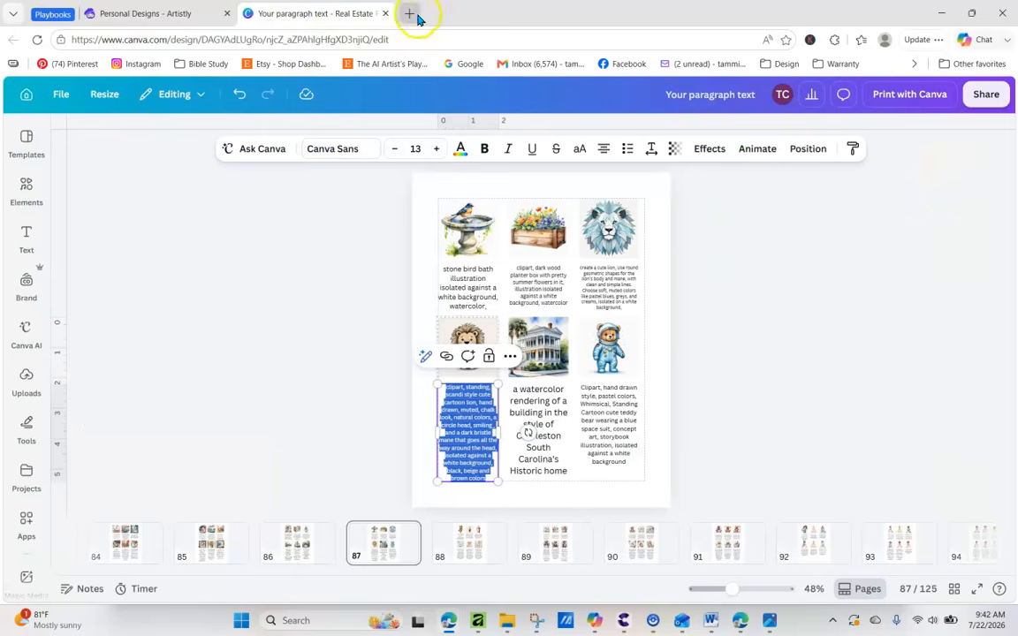
left_click(164, 16)
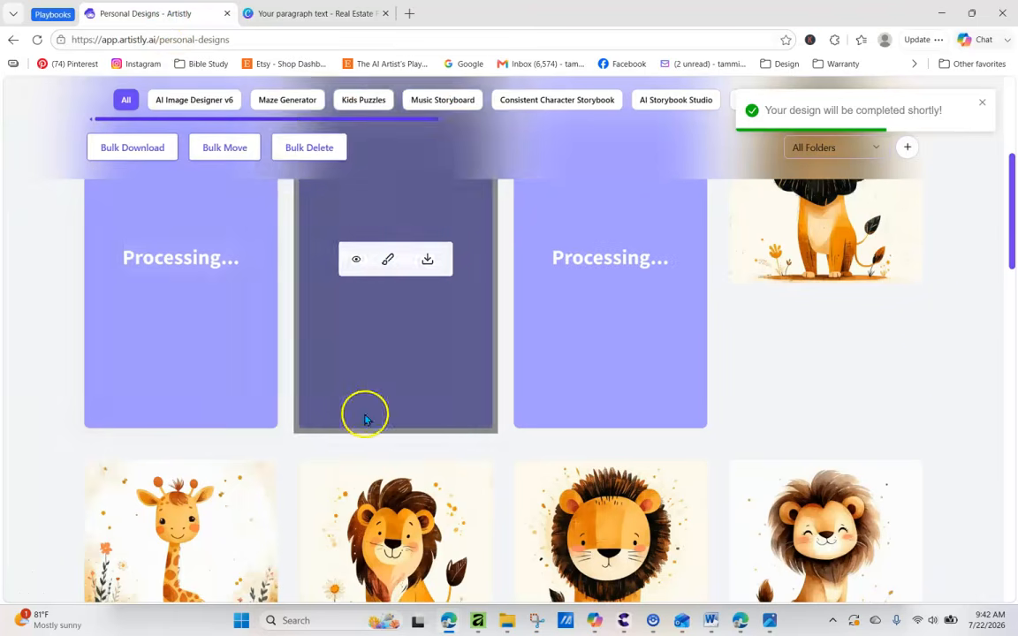
left_click_drag(1013, 263, 1008, 209)
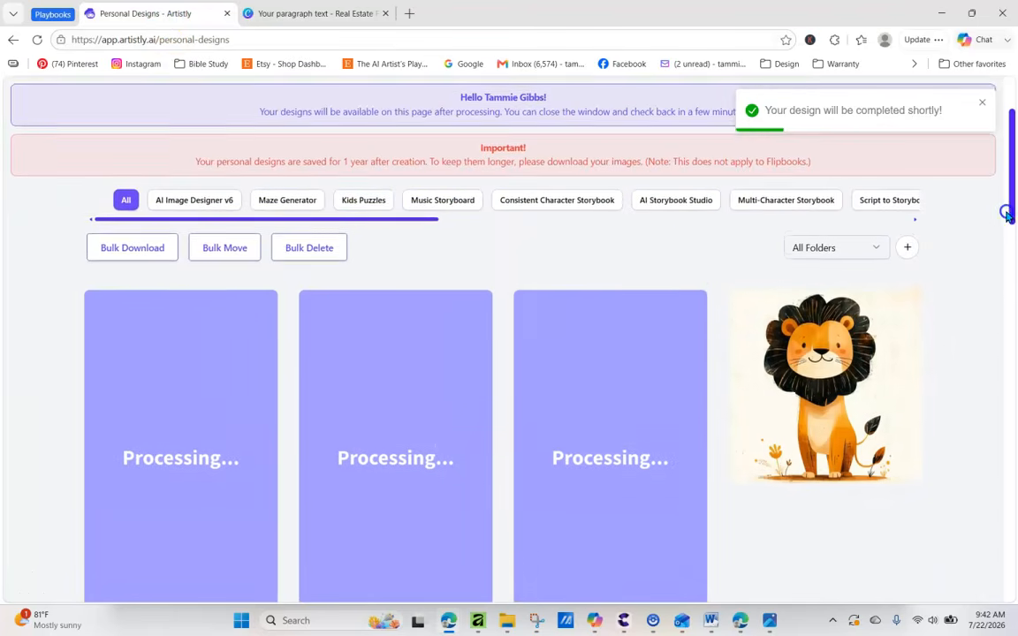
Step: Compare the three tall lions and open the details of the one with the round black mane to read its prompt
left_click(650, 251)
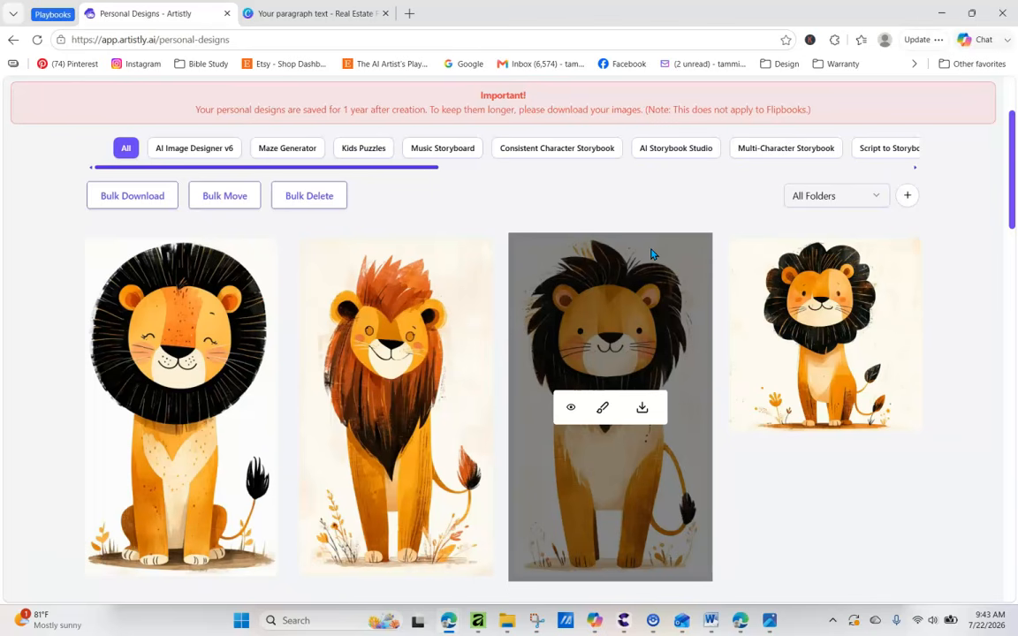
left_click(596, 246)
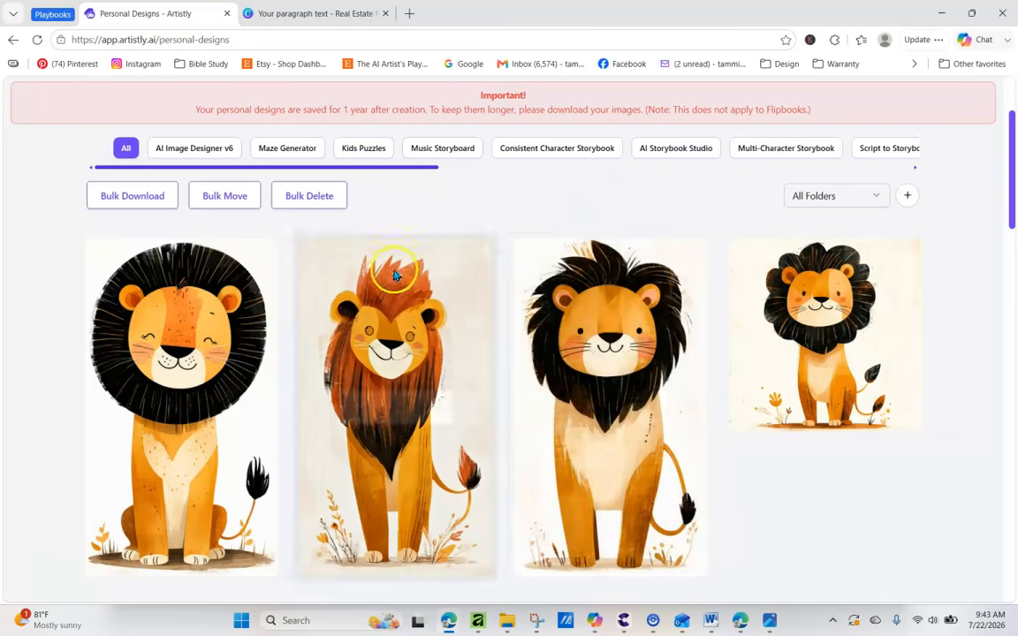
left_click(140, 411)
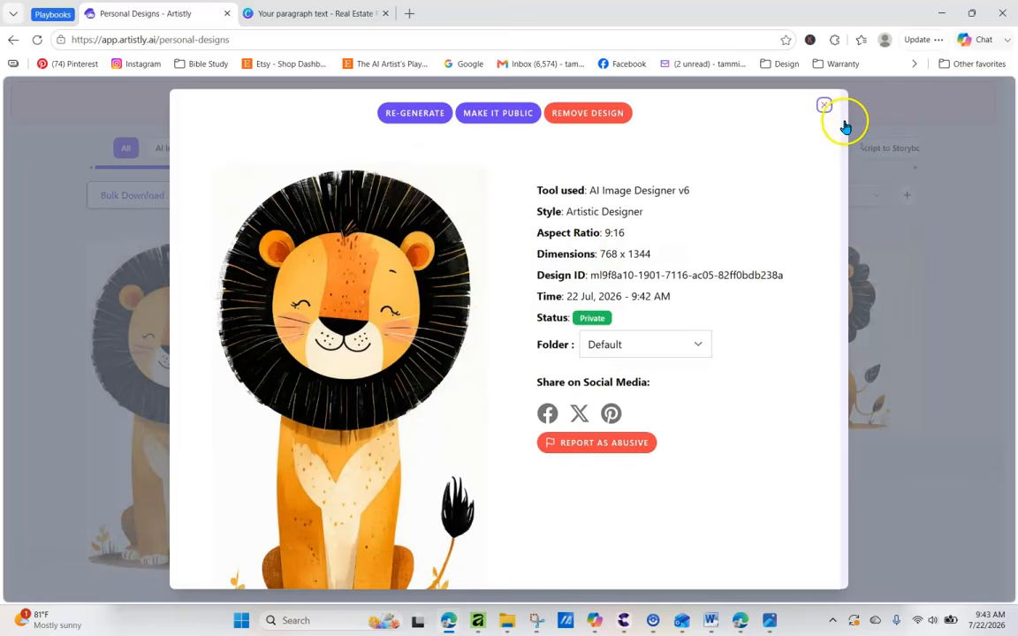
scroll(850, 168, "down", 3)
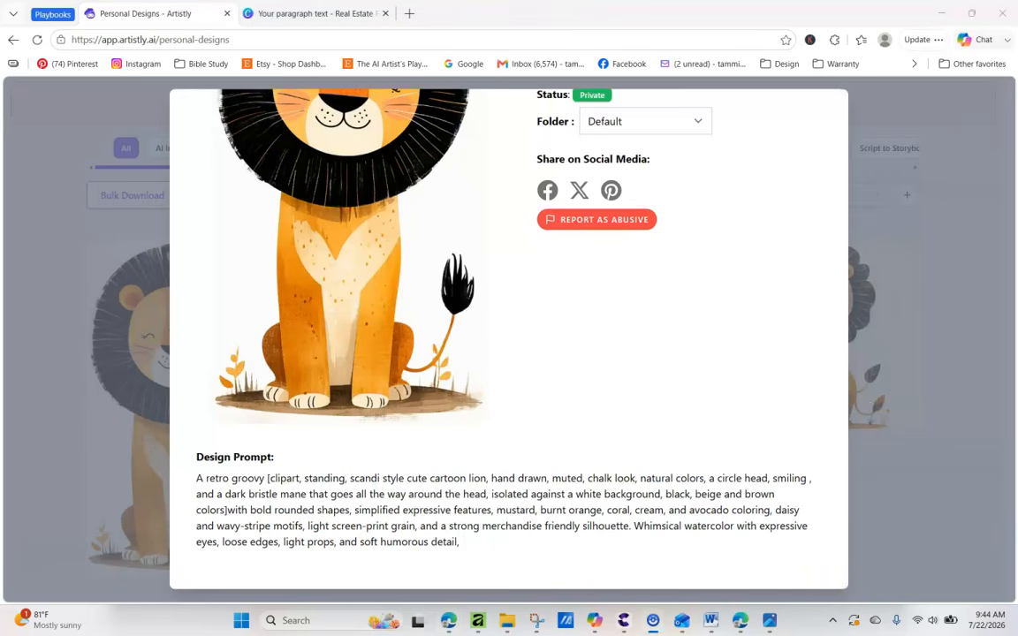
left_click(670, 490)
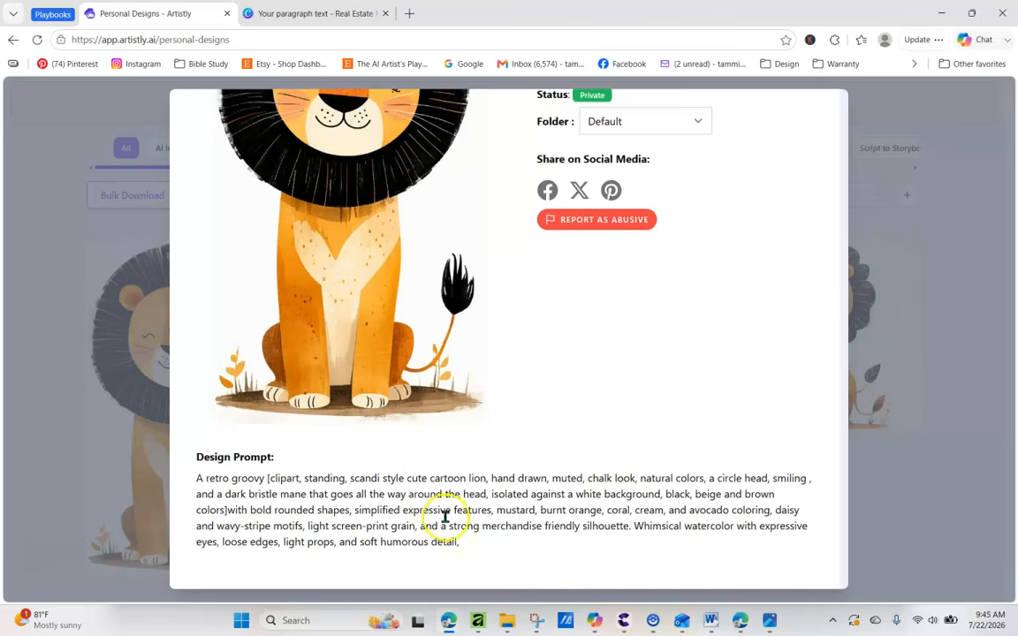
left_click_drag(429, 495, 424, 495)
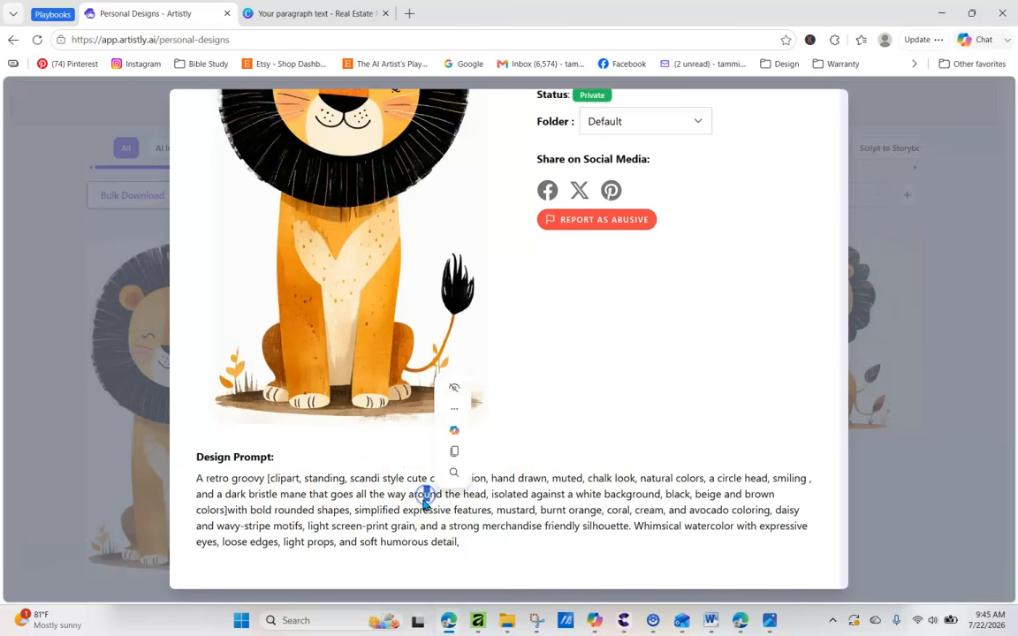
left_click(515, 439)
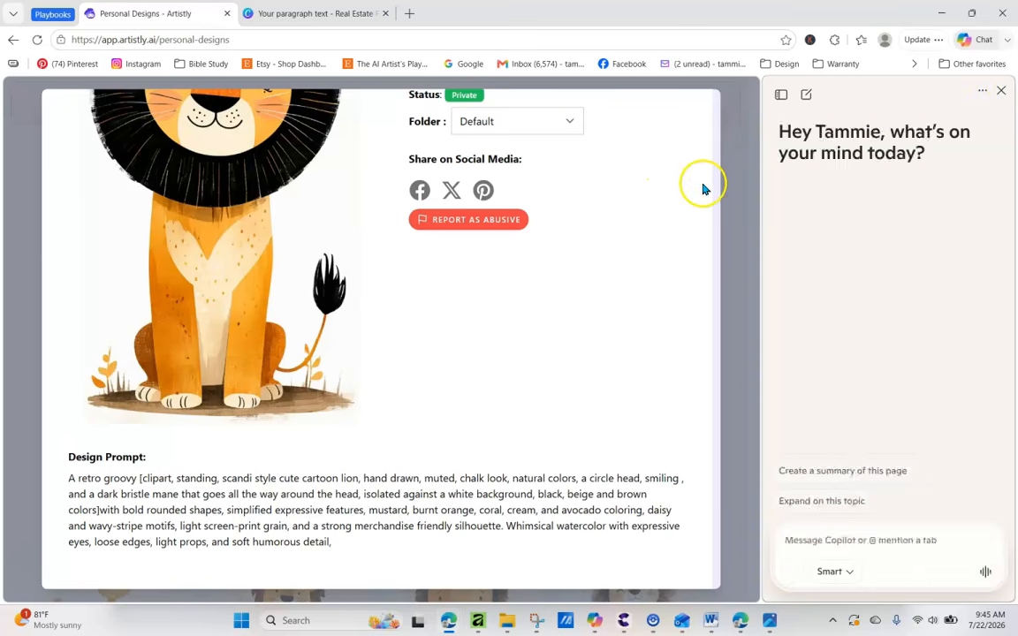
left_click(1006, 88)
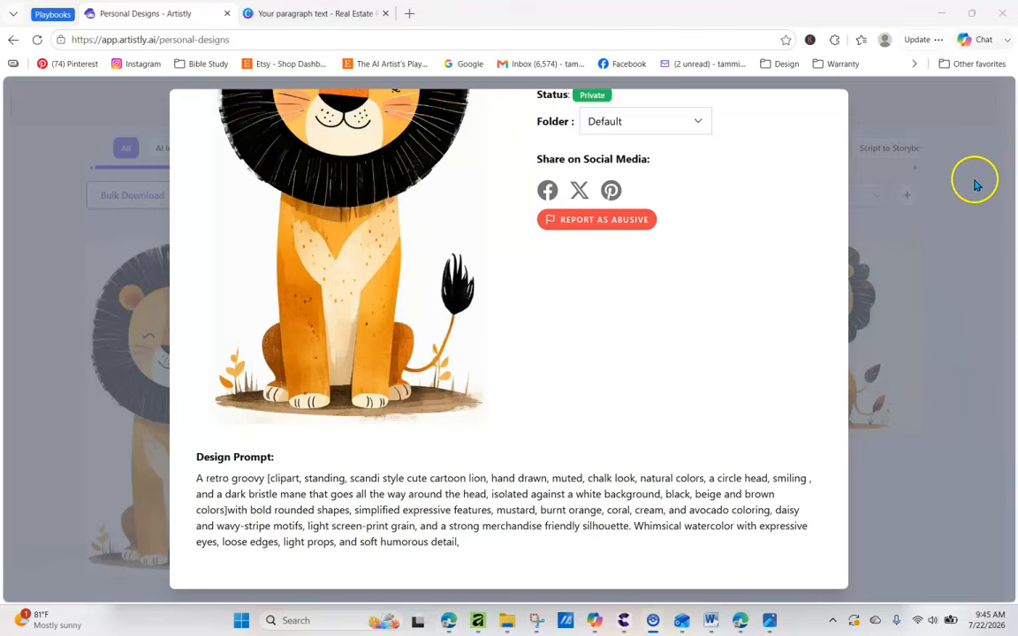
Step: Close the lion's details to view the three tall lions in the personal designs grid again
left_click(1008, 192)
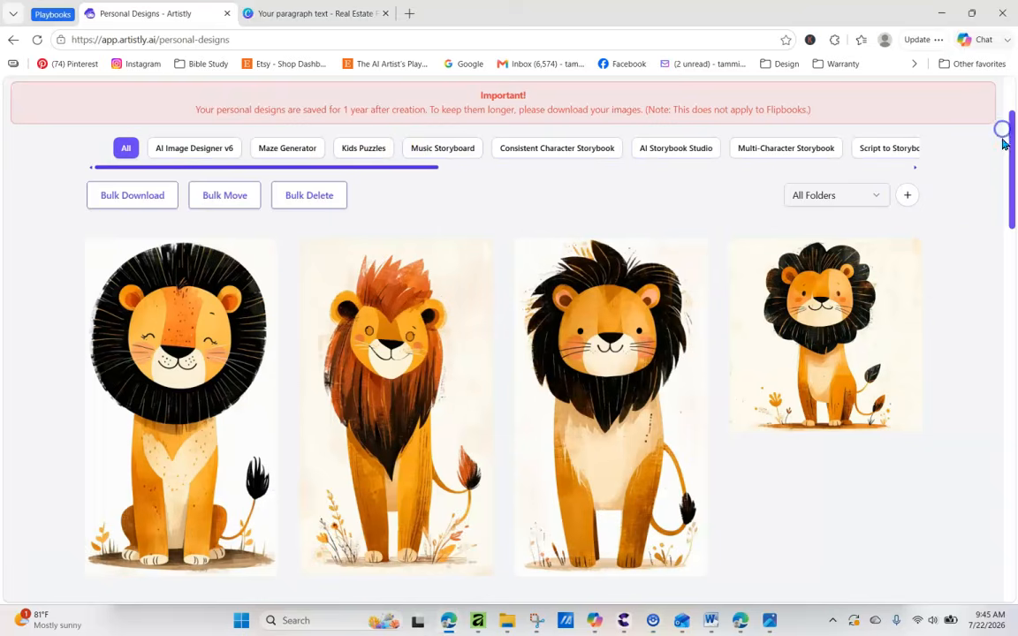
left_click(526, 197)
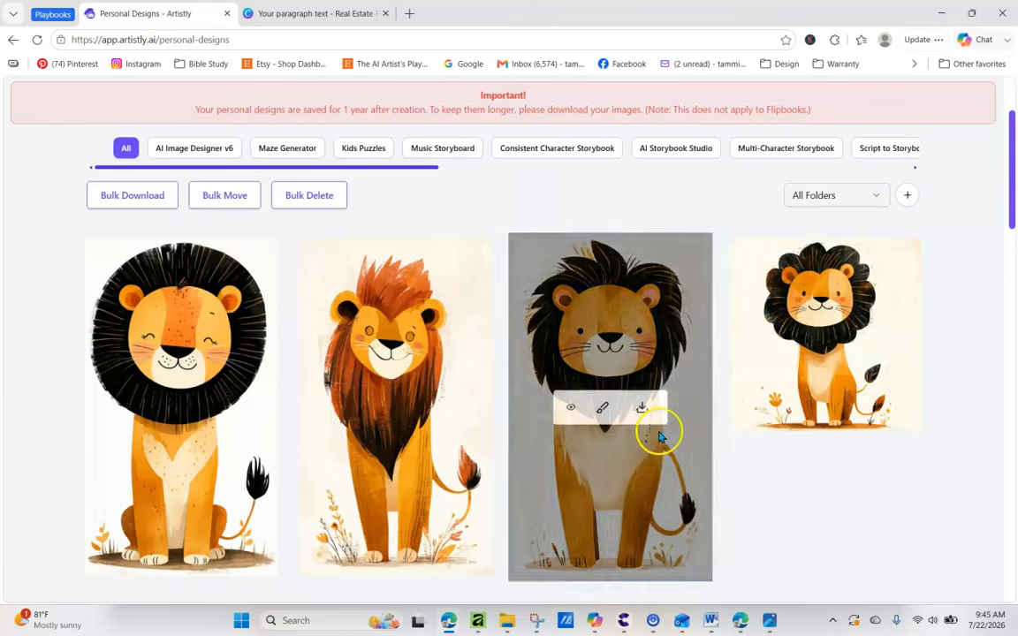
Step: Examine the older personal designs below the tall lions, from the giraffe and small lions to the camels and birthday bears with balloons
scroll(1014, 221, "down", 5)
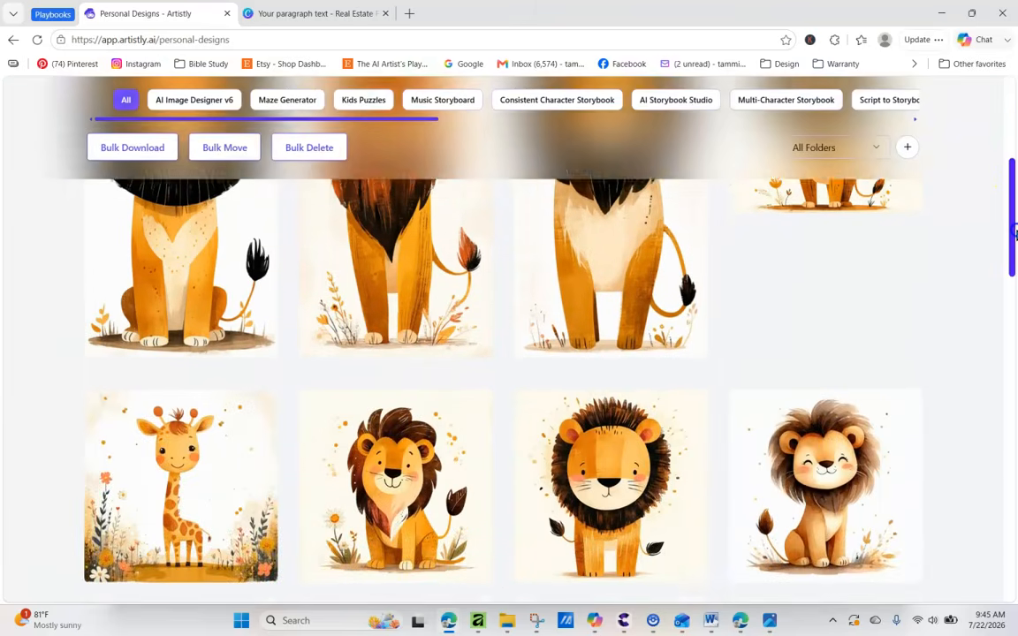
left_click_drag(1014, 233, 1015, 243)
left_click(653, 620)
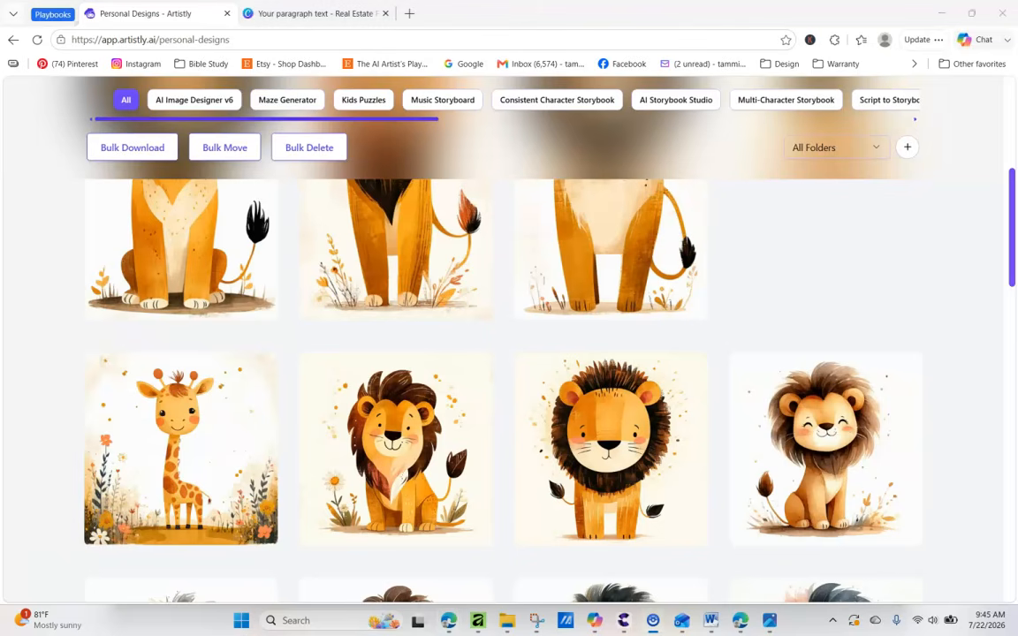
left_click(950, 364)
left_click_drag(1011, 234, 1008, 405)
scroll(1014, 386, "down", 2)
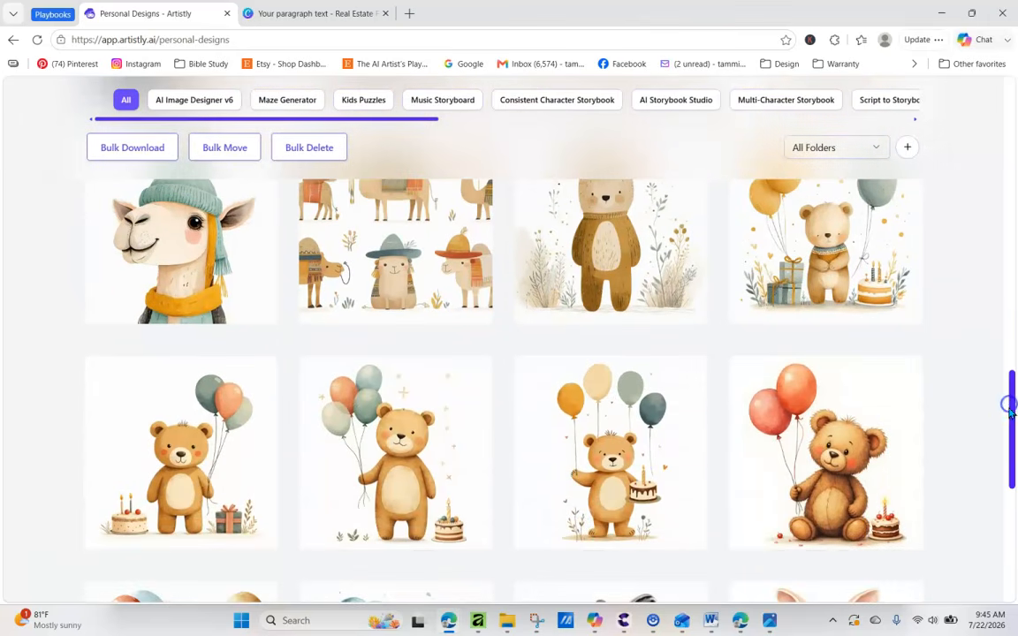
mouse_move(878, 480)
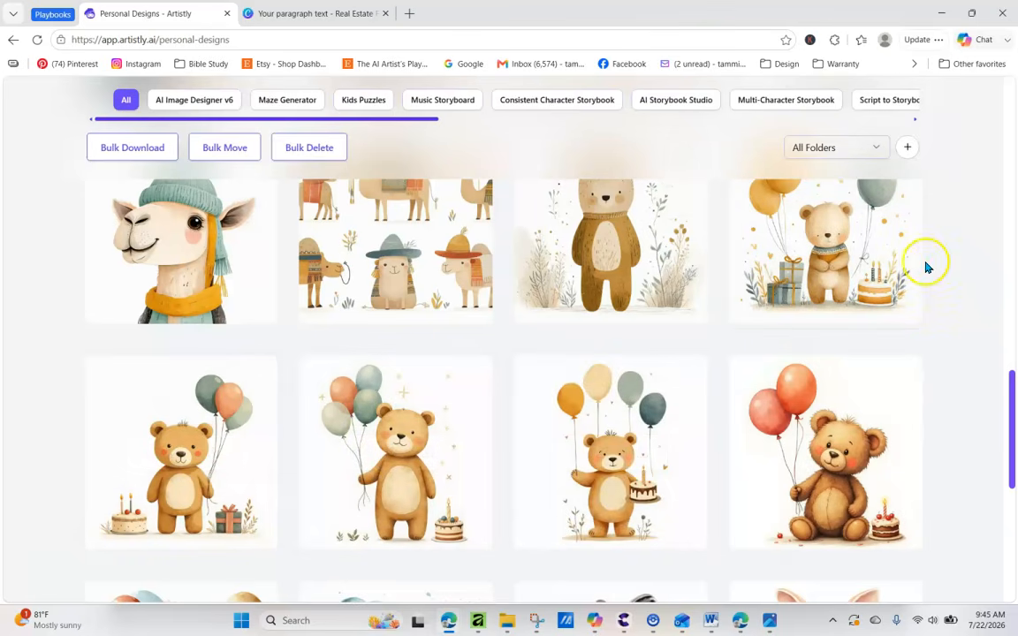
left_click_drag(1014, 422, 970, 391)
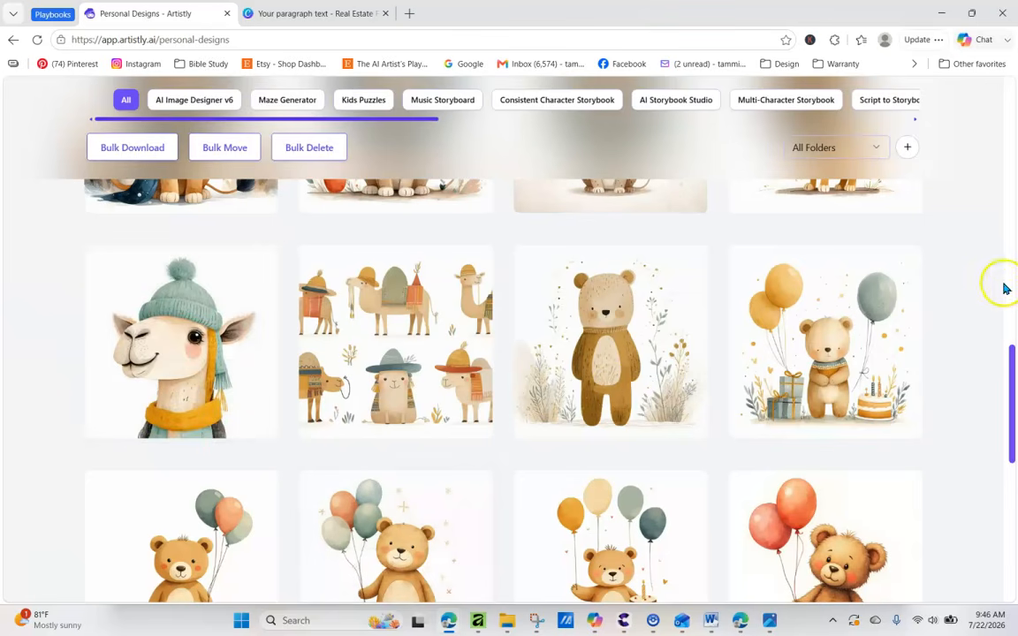
left_click_drag(1012, 363, 1013, 390)
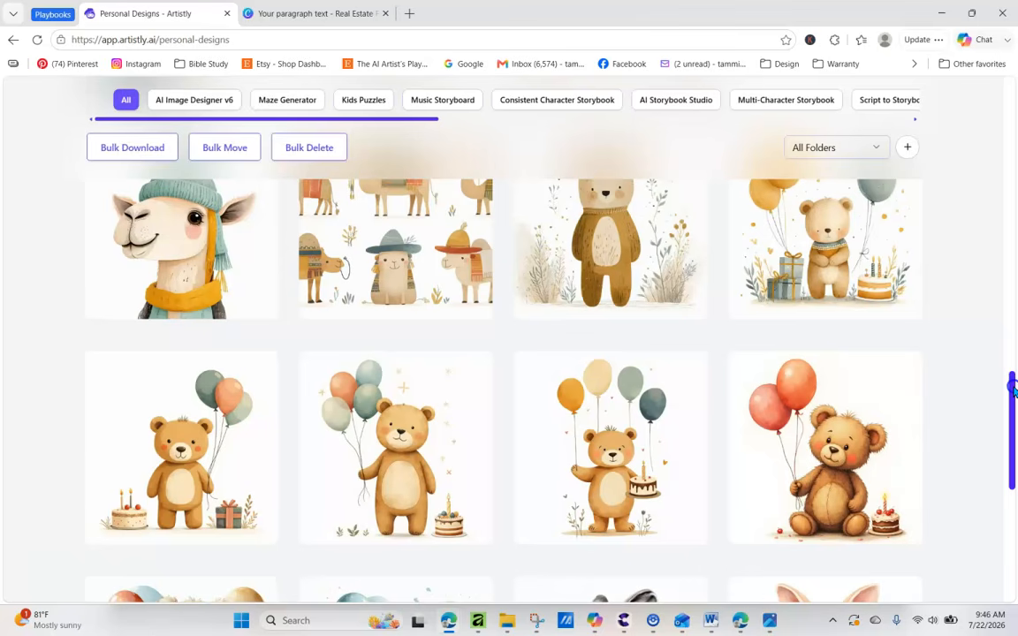
Step: Load more personal designs below the bunnies and examine the rabbits, the poodles and sheep with glasses, and the dressed mice
left_click_drag(1012, 388, 1014, 513)
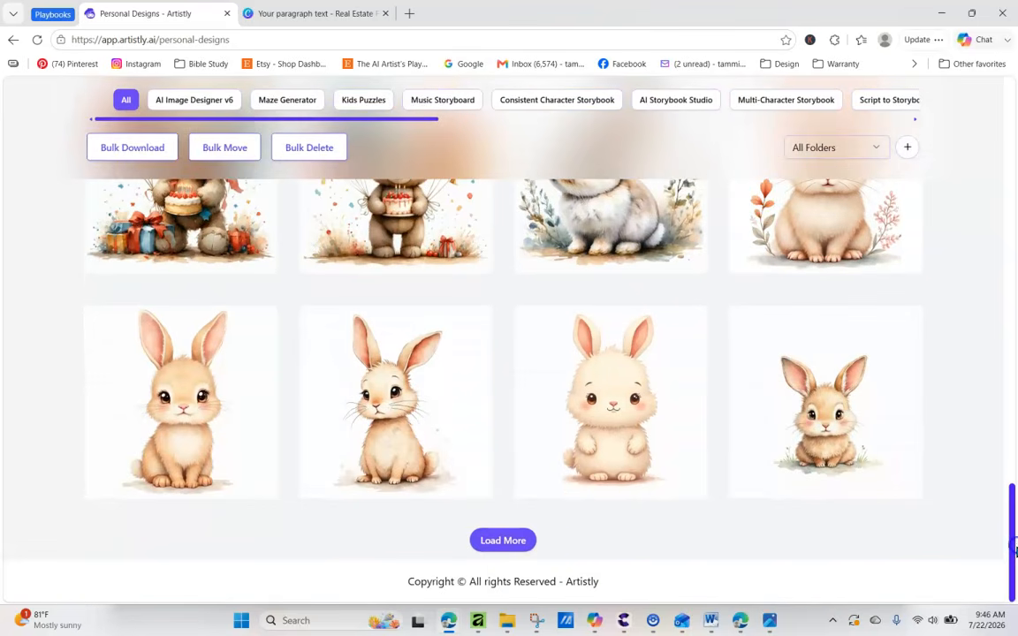
left_click(503, 540)
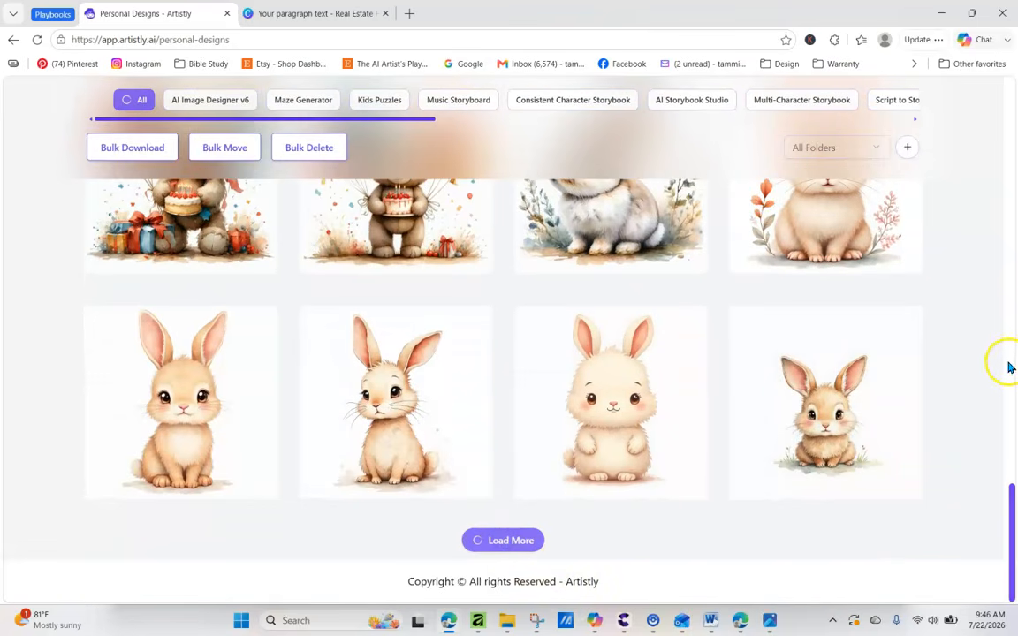
left_click_drag(1013, 328, 1013, 365)
mouse_move(140, 325)
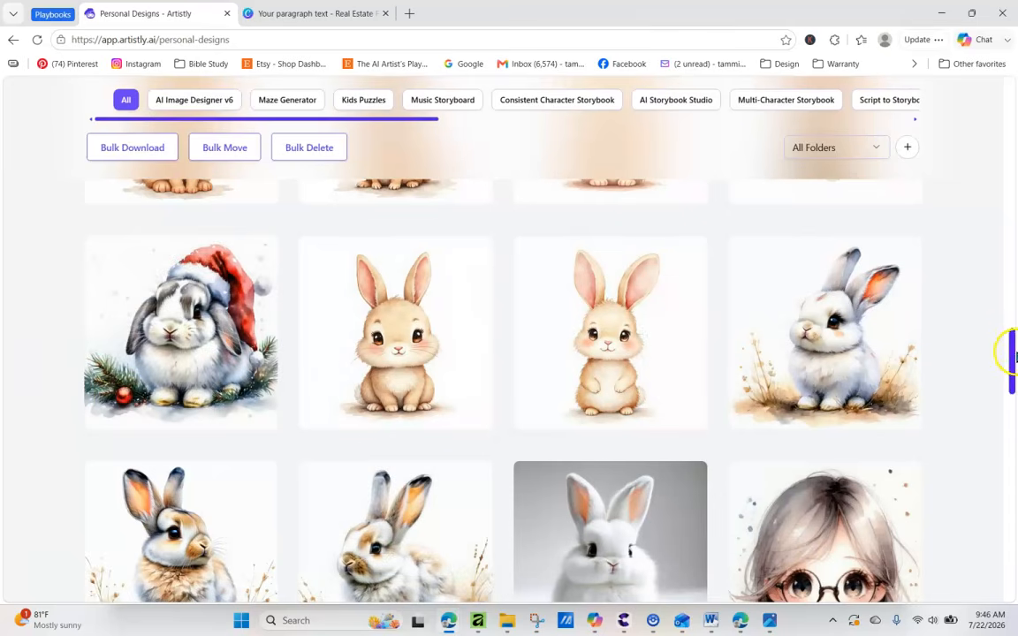
left_click_drag(1012, 349, 1013, 434)
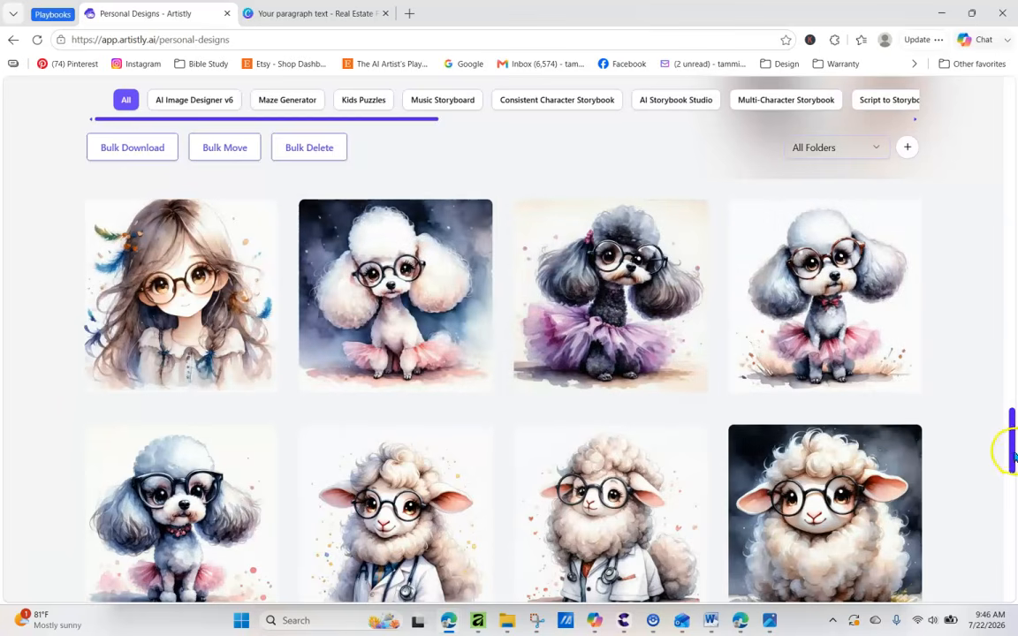
scroll(1013, 448, "down", 1)
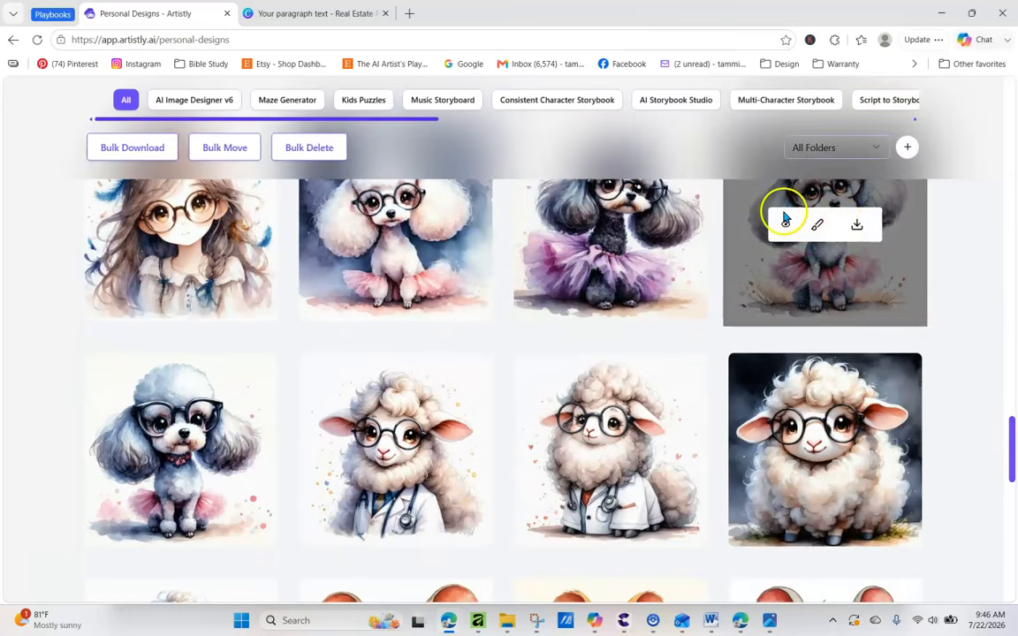
mouse_move(800, 468)
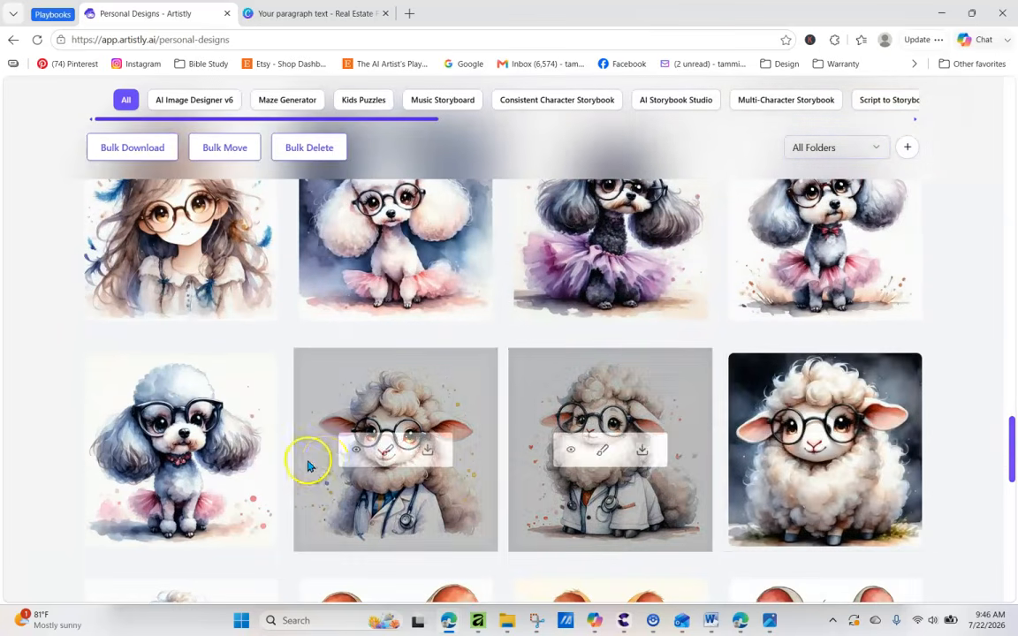
left_click_drag(1013, 457, 1015, 497)
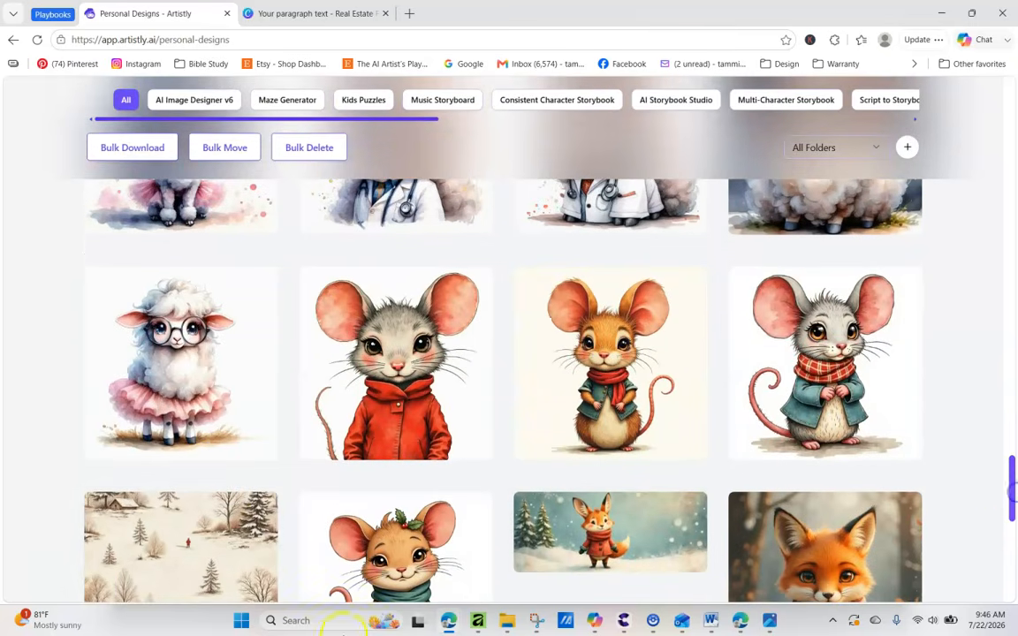
mouse_move(182, 386)
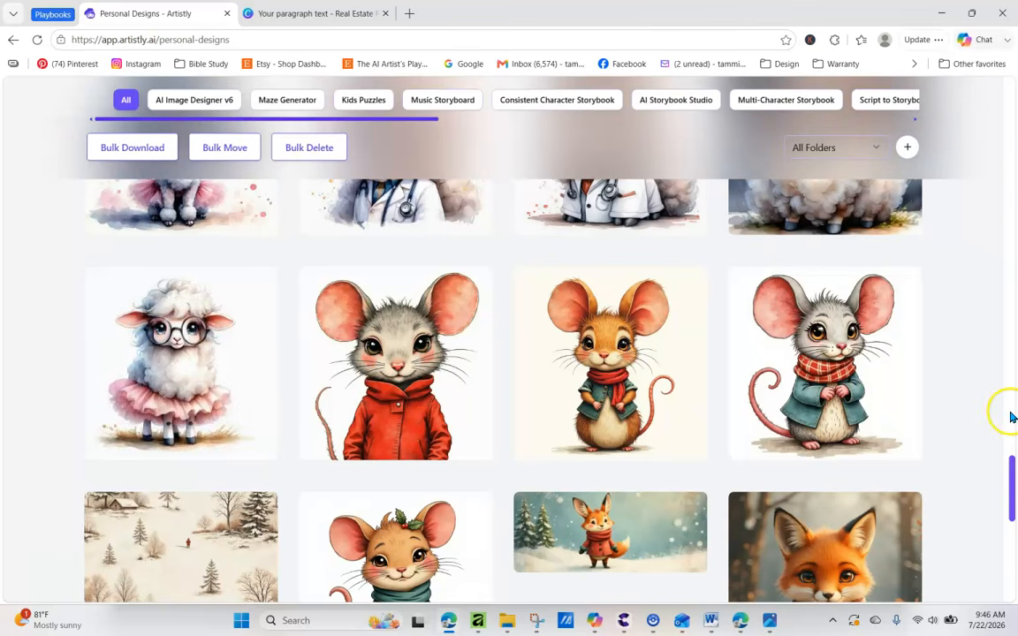
left_click_drag(1012, 478, 1004, 427)
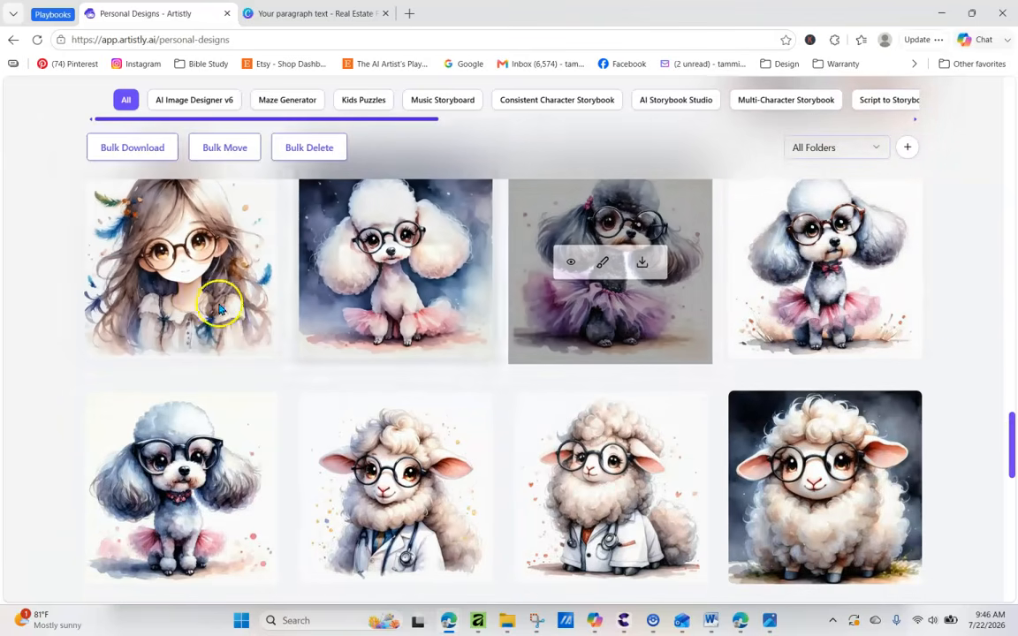
left_click_drag(1013, 446, 1006, 479)
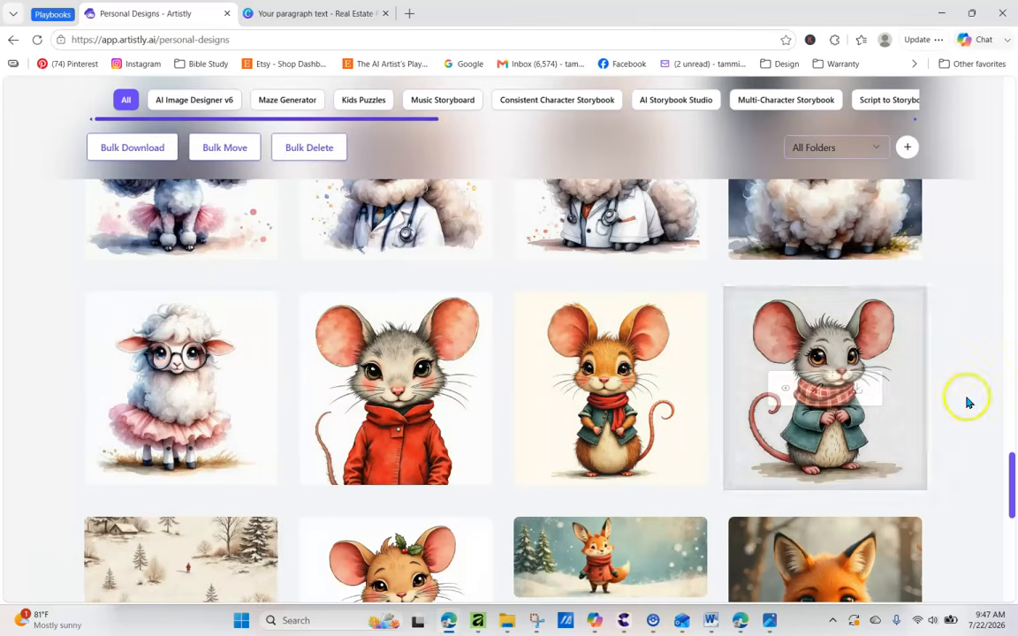
Step: Load another batch of older designs and examine the bathtub bunnies, Christmas pig, Highland cow, umbrella duck, shopping mouse and tall deer
left_click_drag(1013, 461, 1015, 544)
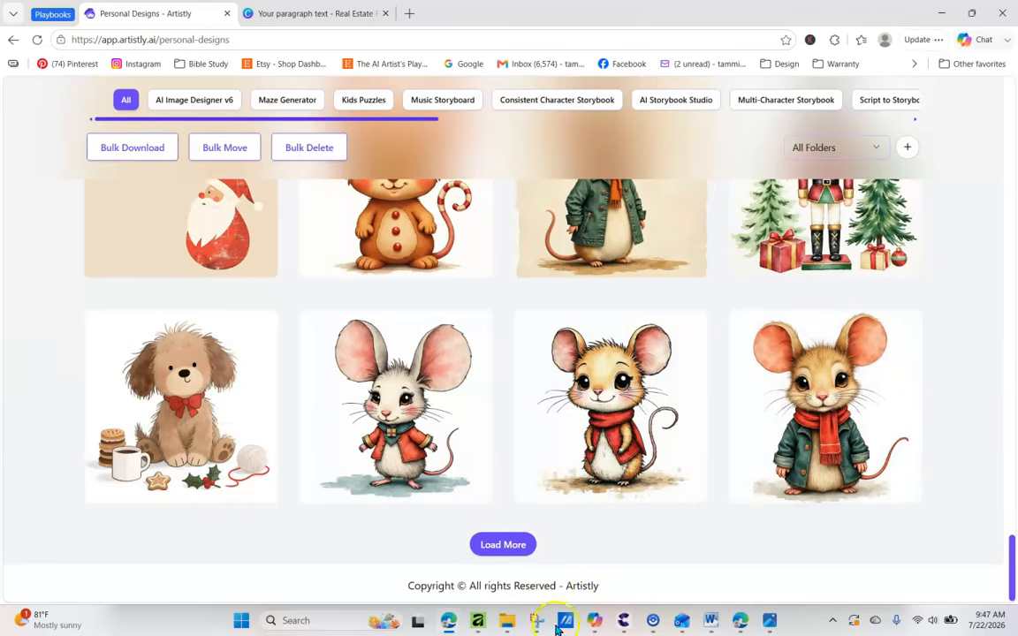
left_click(486, 545)
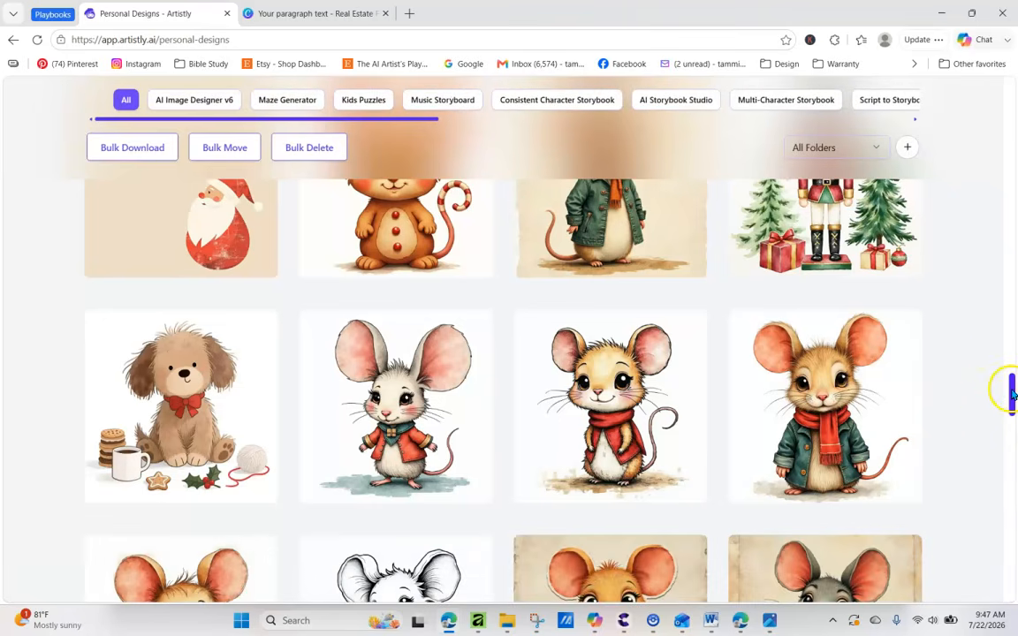
left_click_drag(1010, 392, 1013, 428)
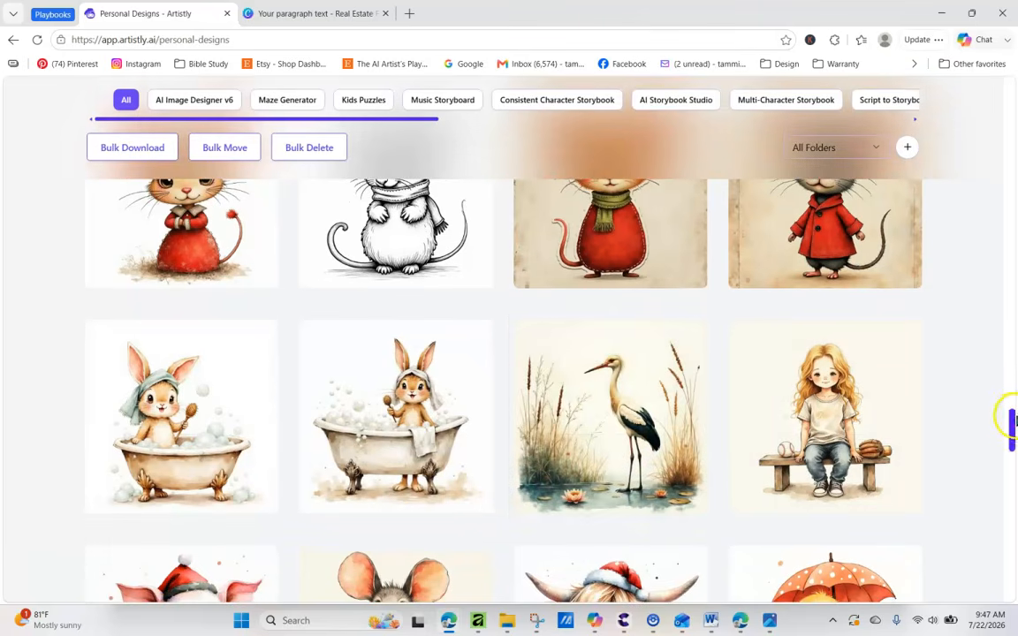
left_click_drag(1013, 428, 484, 546)
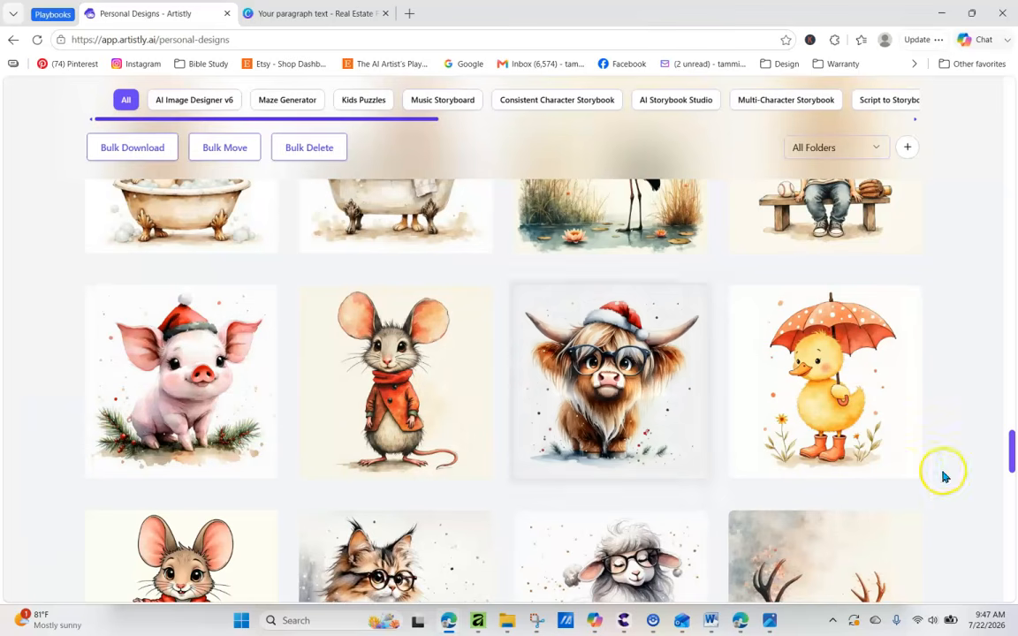
left_click_drag(1013, 450, 1007, 470)
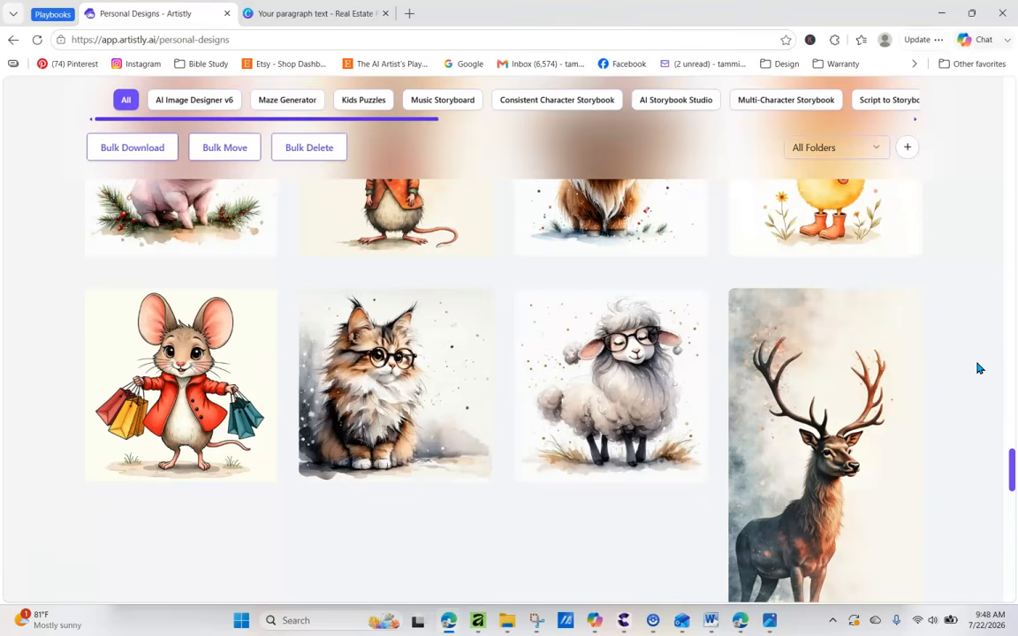
left_click_drag(1008, 461, 1004, 493)
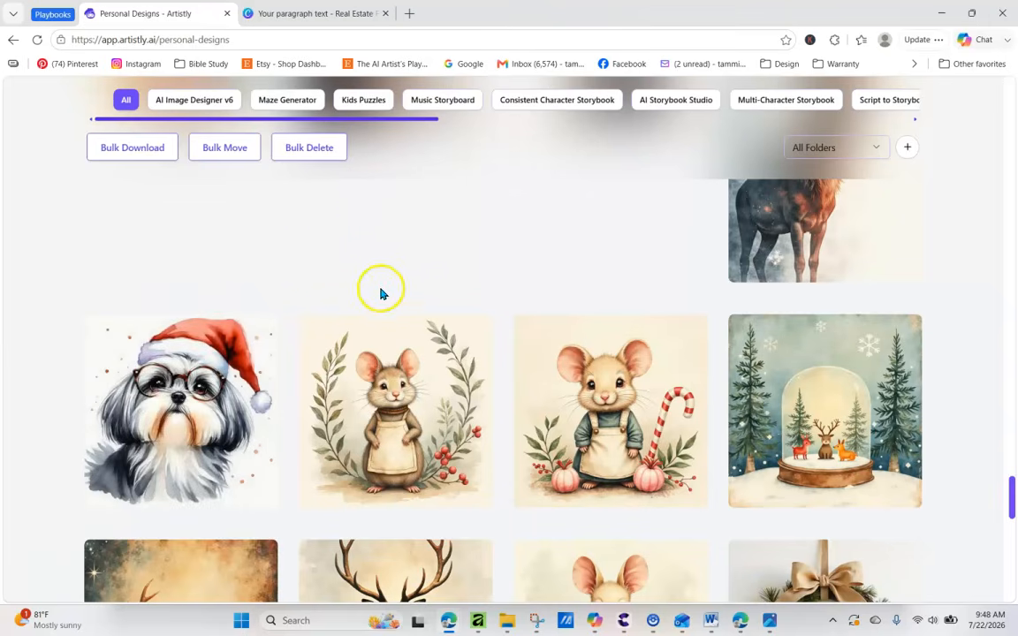
left_click_drag(1014, 490, 1013, 464)
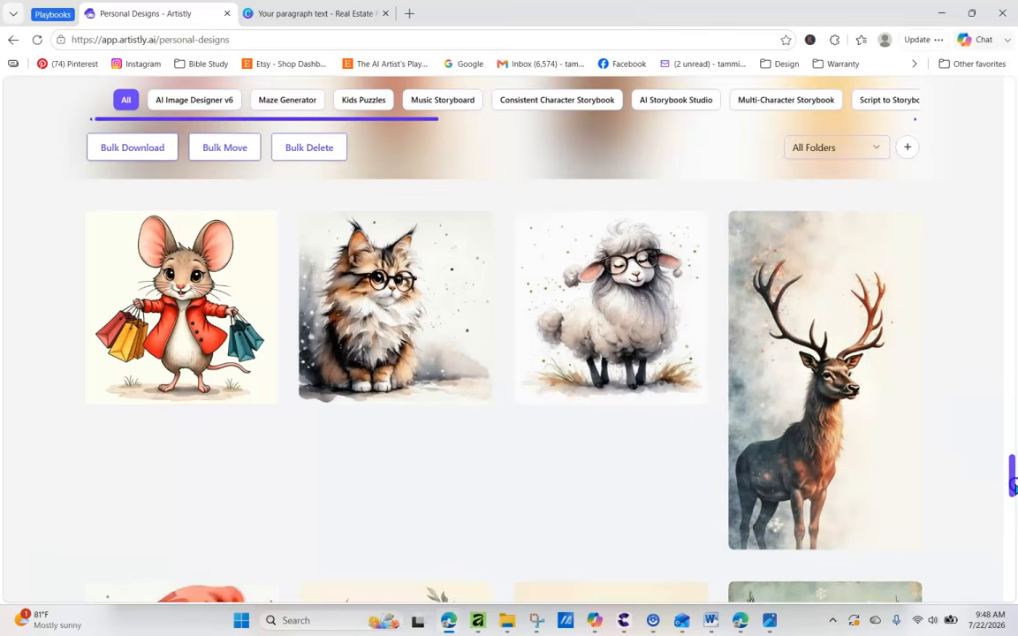
mouse_move(1010, 473)
left_mouse_down()
mouse_move(1005, 451)
mouse_move(1006, 464)
left_mouse_up()
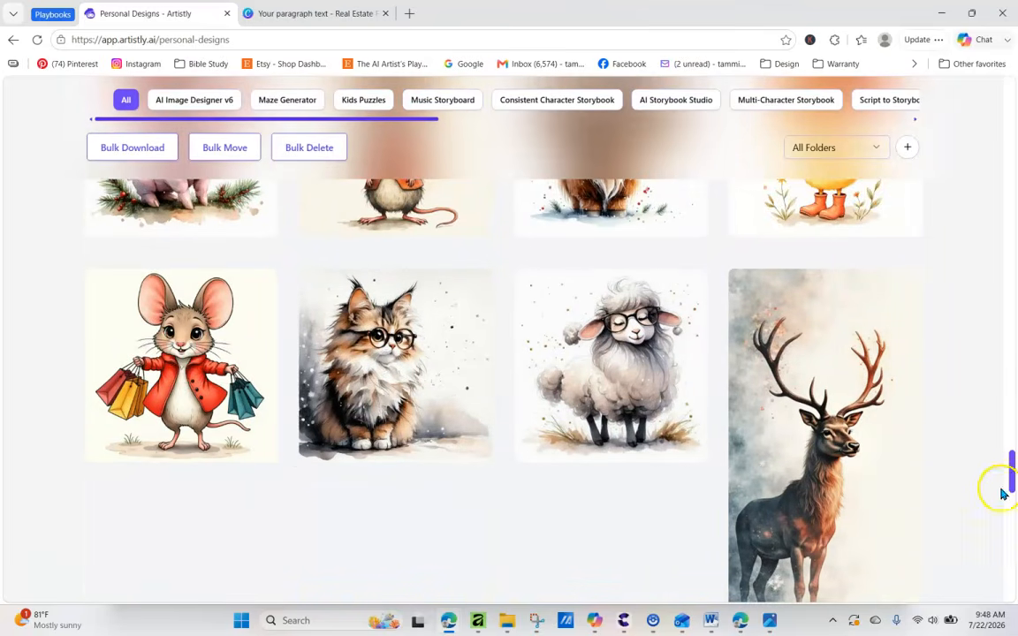
left_click_drag(1002, 470, 1002, 454)
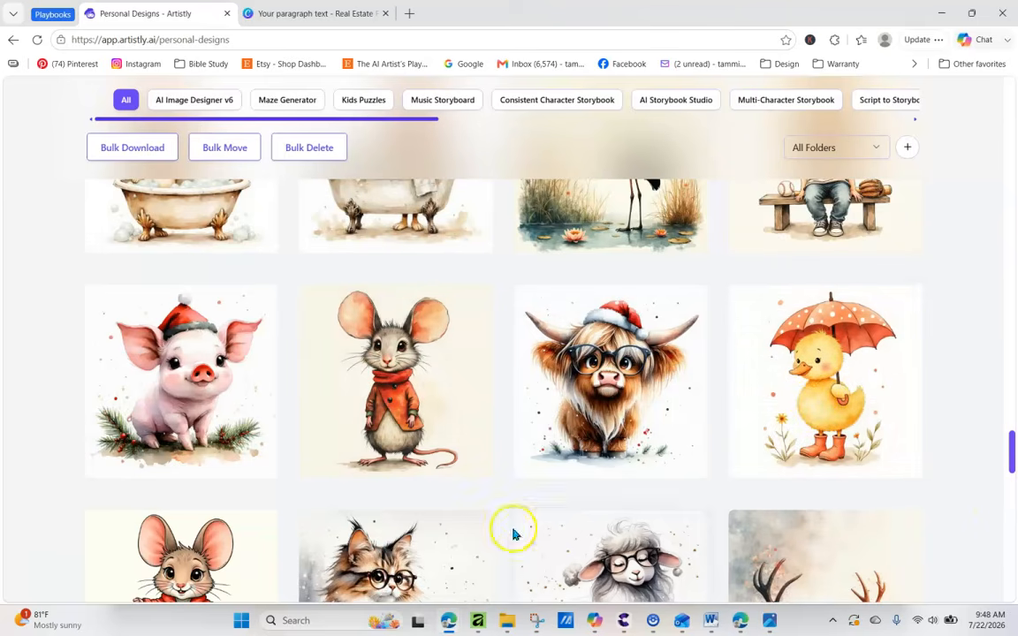
Step: Return to the start of the personal designs page and reload it to view the newest lion images
left_click_drag(1013, 444, 967, 76)
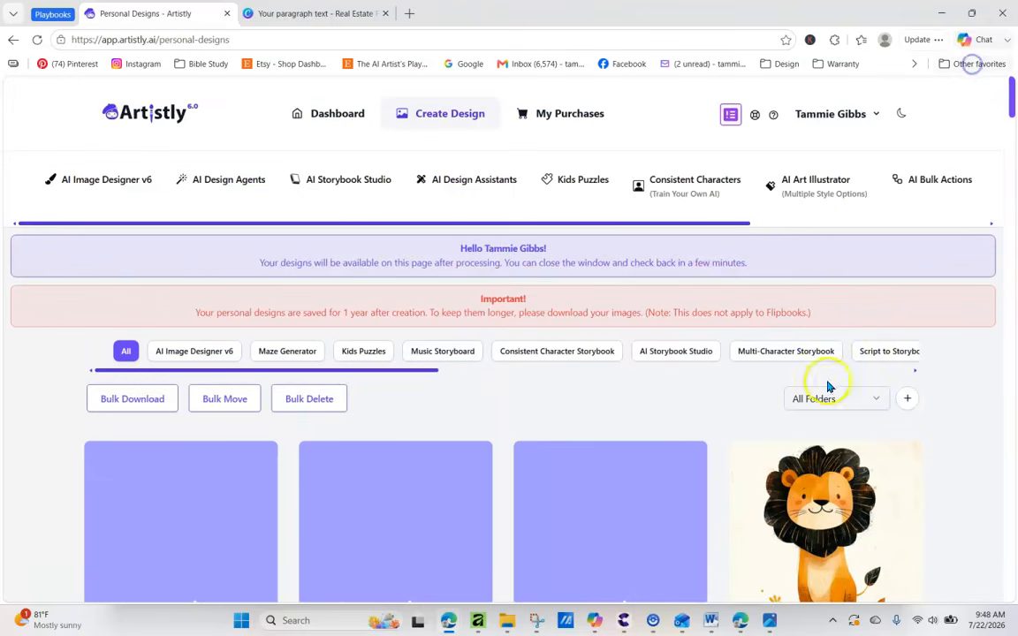
left_click(38, 40)
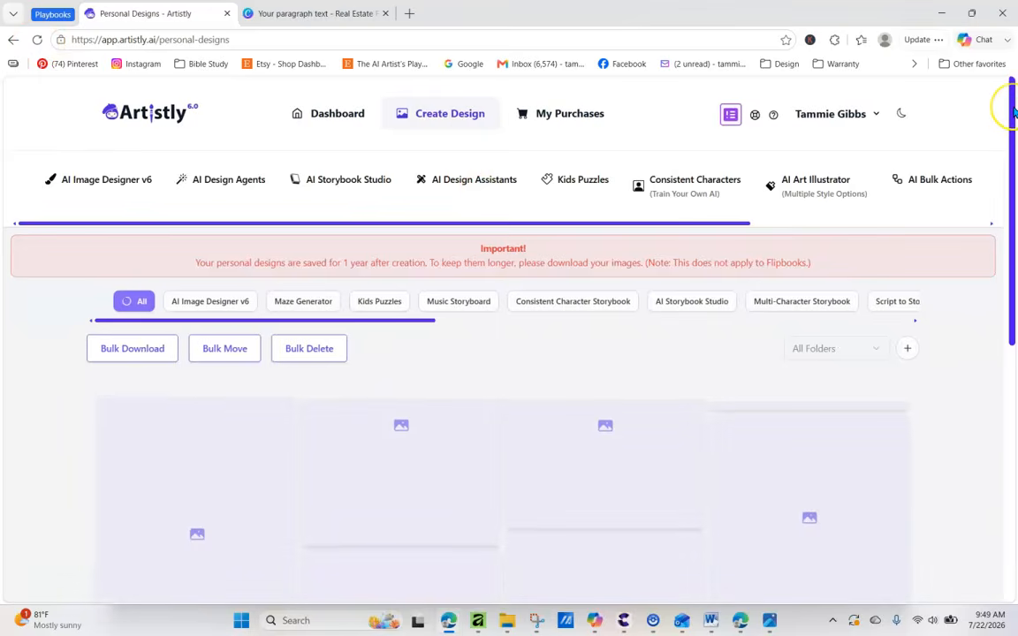
left_click_drag(1014, 110, 993, 163)
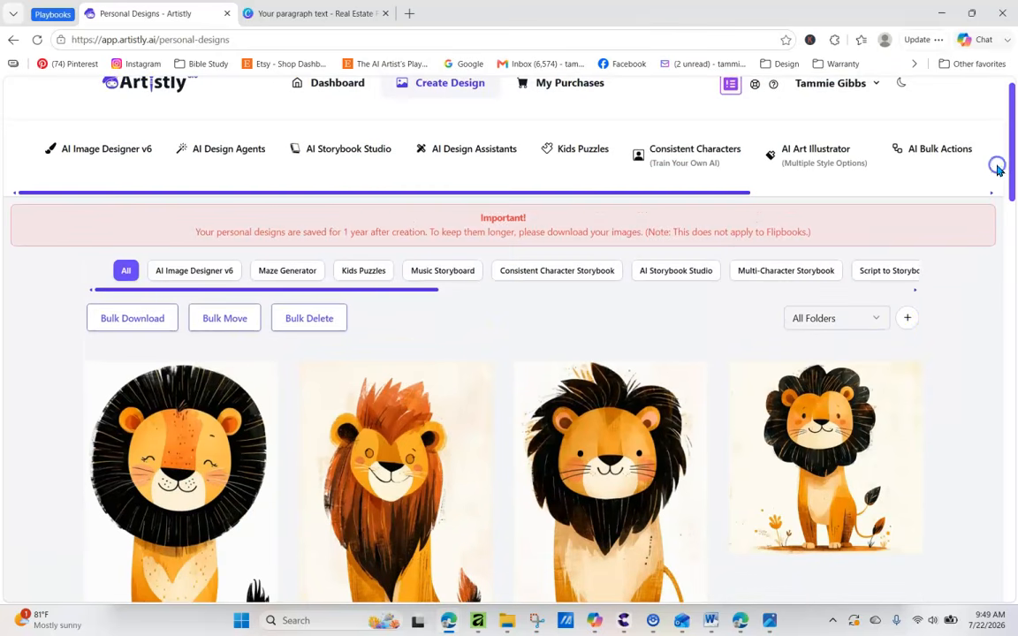